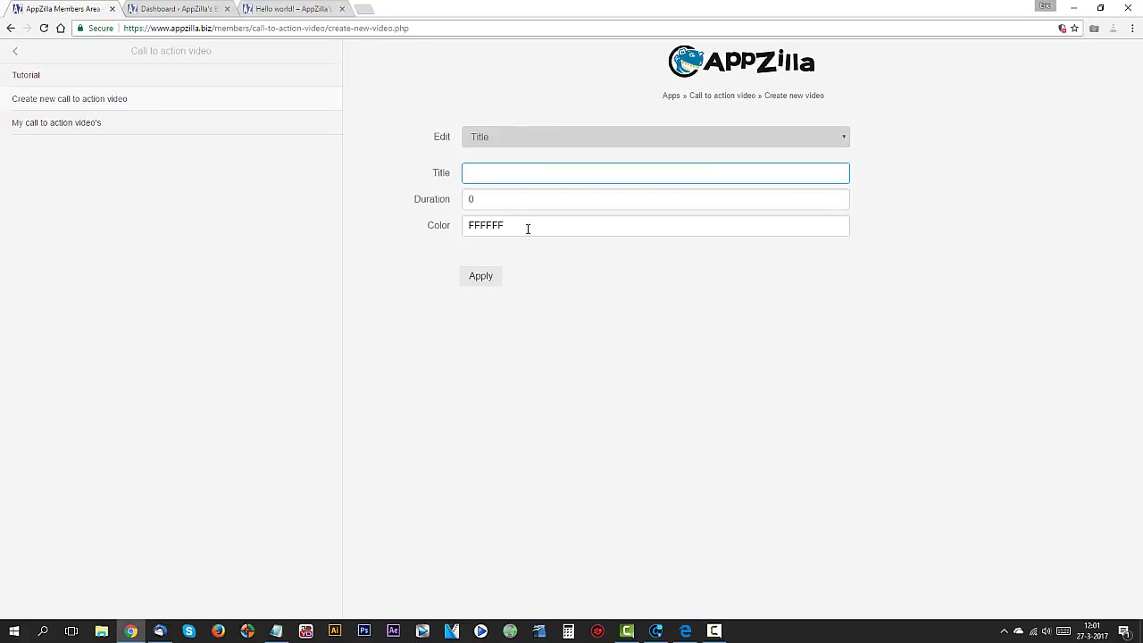
# Open the new video's description settings and place the cursor in the description field
pyautogui.click(506, 138)
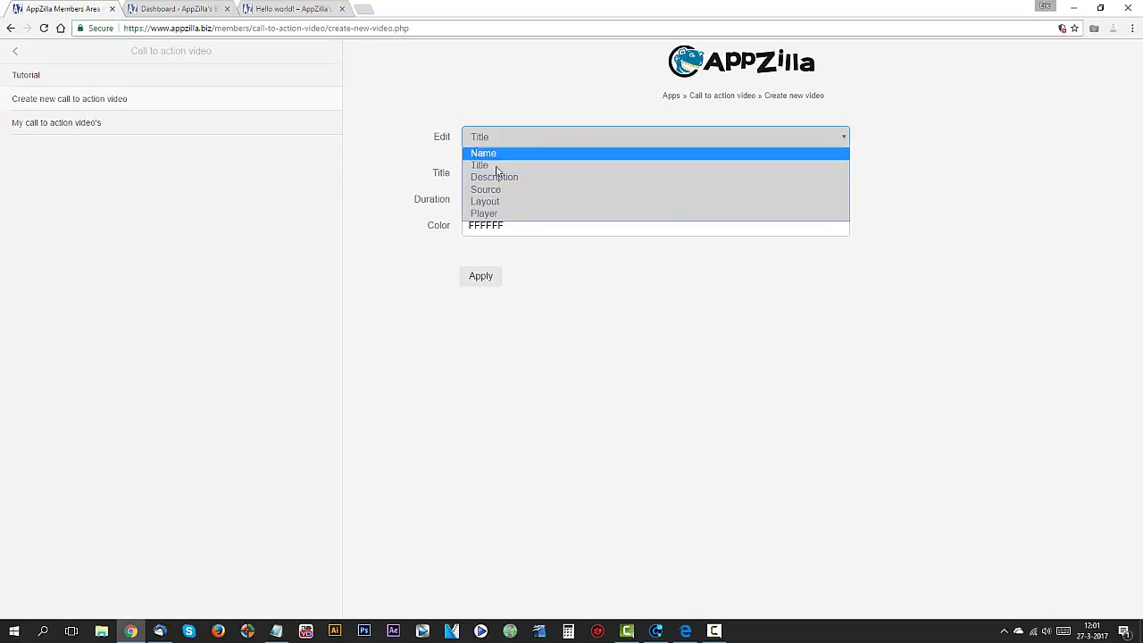
pyautogui.click(504, 179)
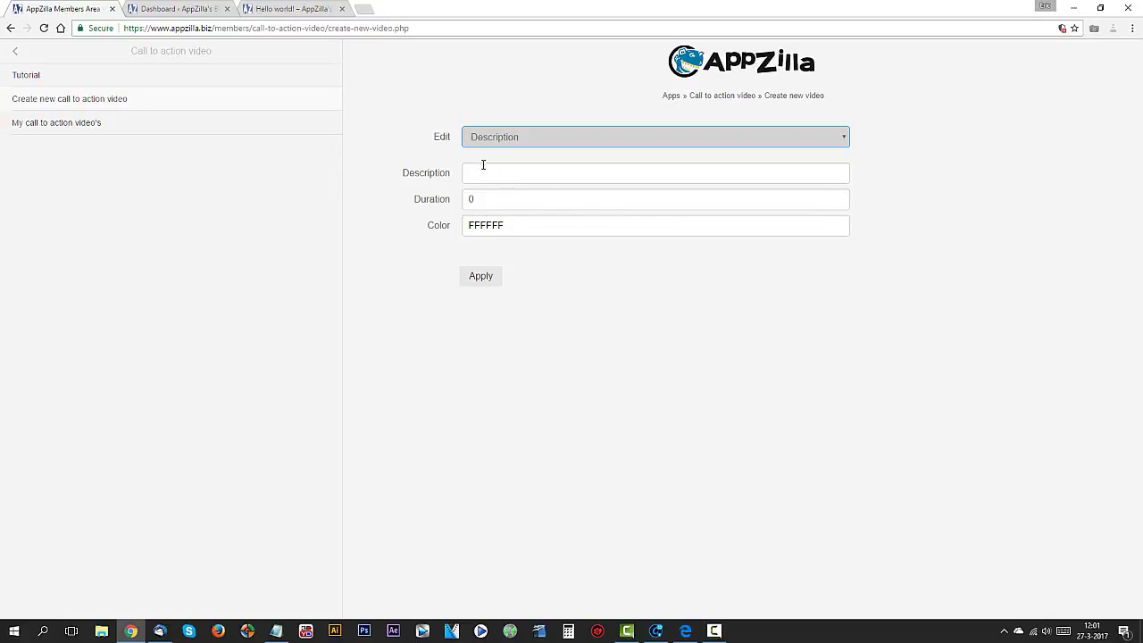
pyautogui.click(491, 178)
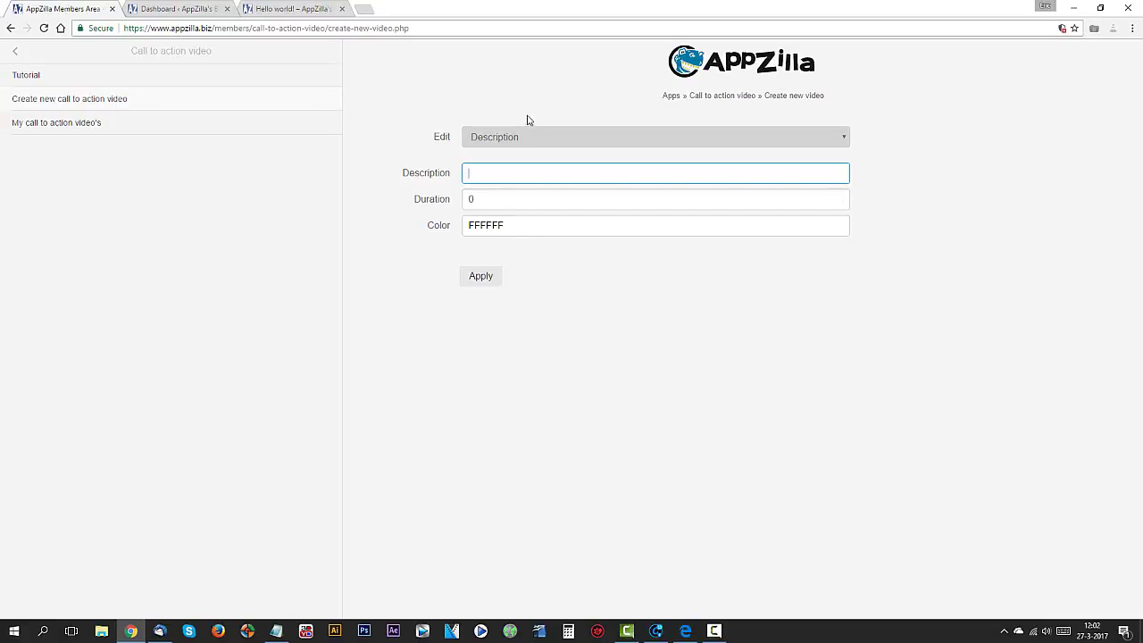
# Set the video's source to the YouTube link ending in UW8EoyvINC4, copied from the Notepad notes
pyautogui.click(508, 138)
pyautogui.click(487, 190)
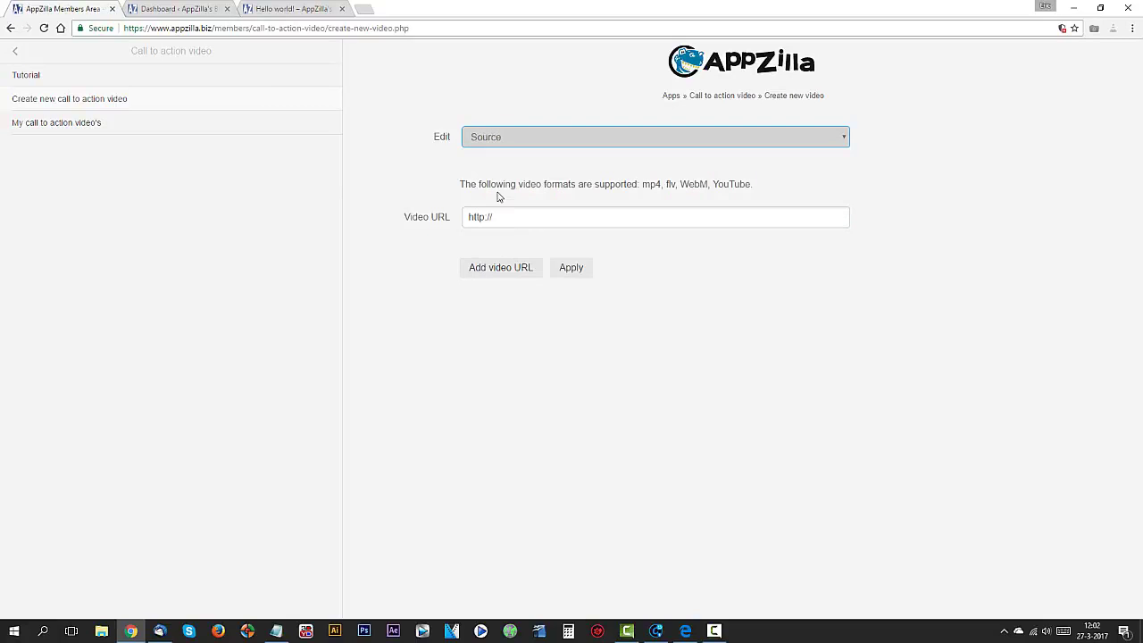
pyautogui.click(276, 631)
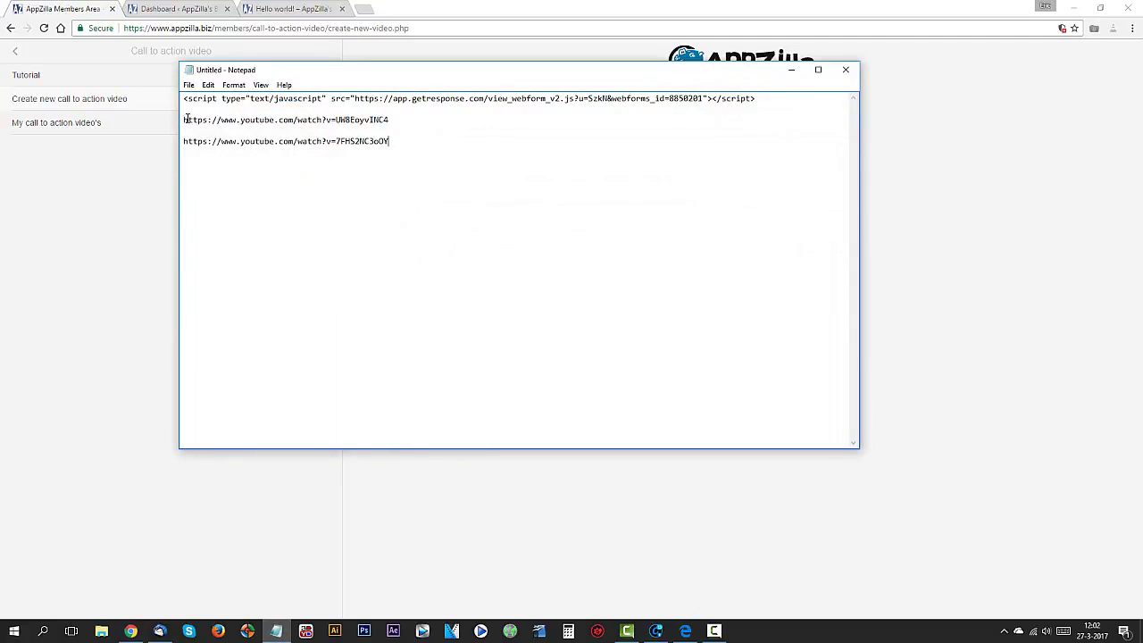
pyautogui.moveTo(183, 119); pyautogui.dragTo(386, 119)
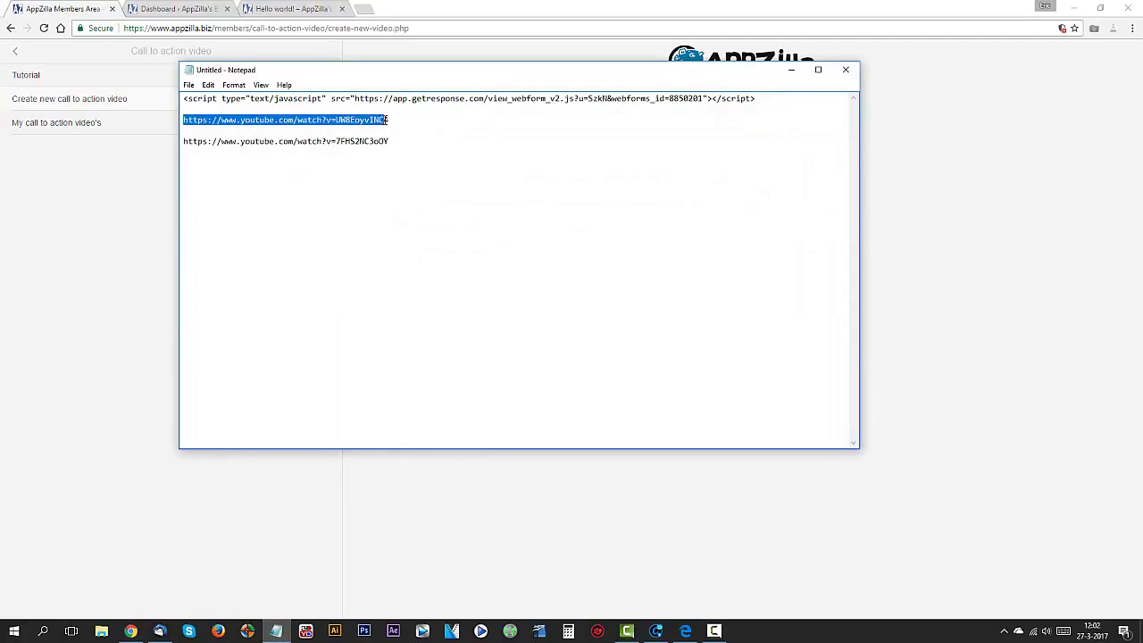
pyautogui.rightClick(384, 119)
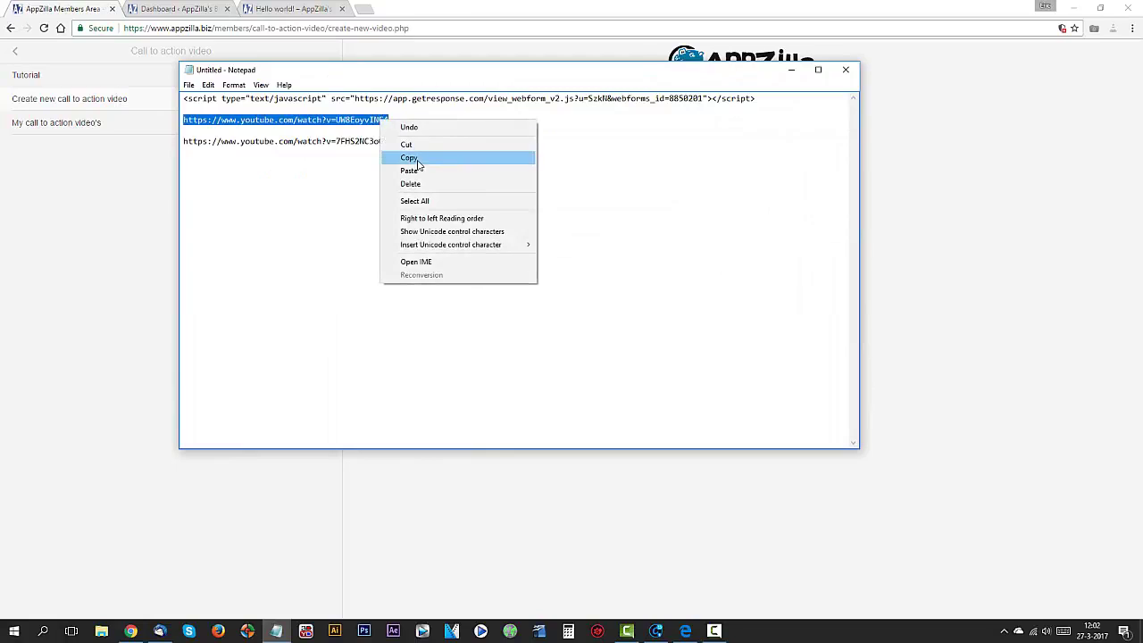
pyautogui.click(418, 157)
pyautogui.click(1037, 191)
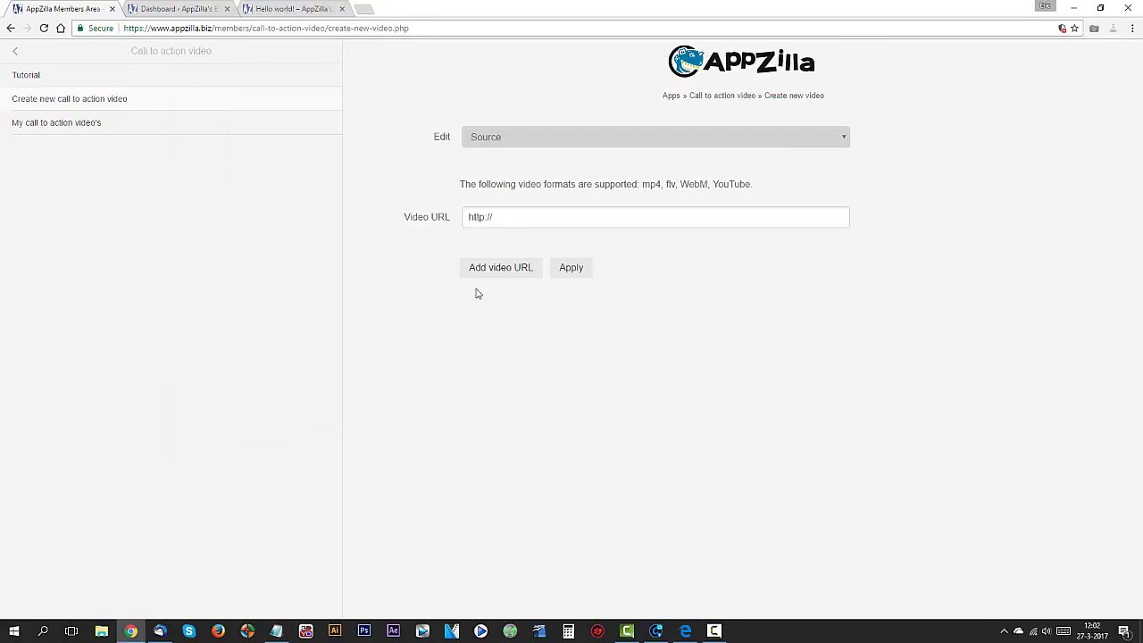
pyautogui.click(522, 214)
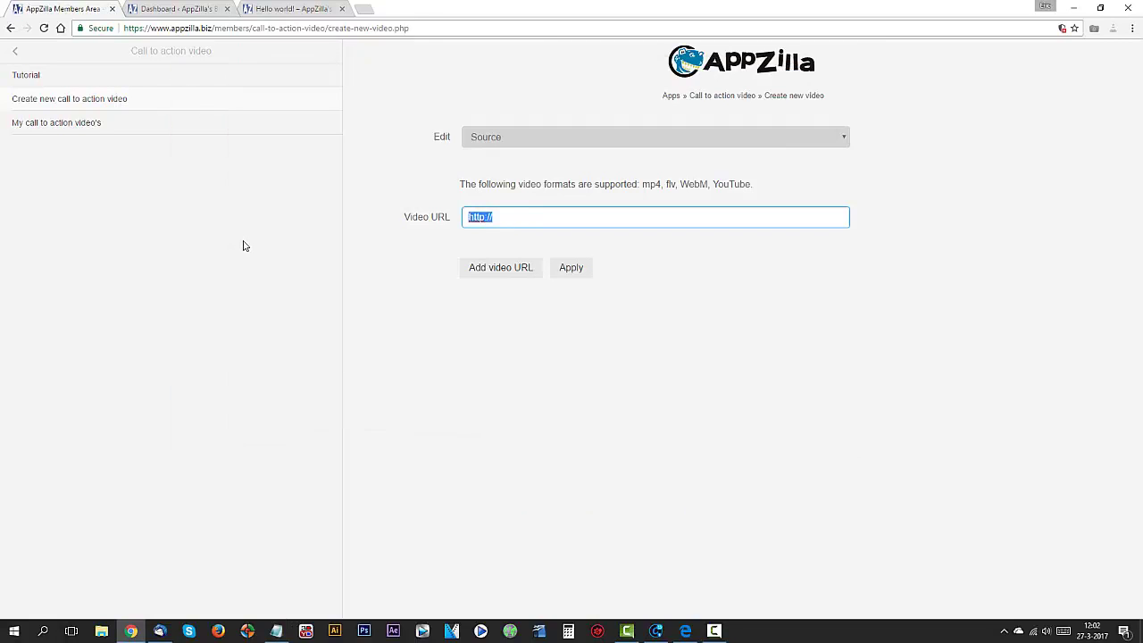
pyautogui.hotkey('ctrl', 'v')
pyautogui.click(881, 277)
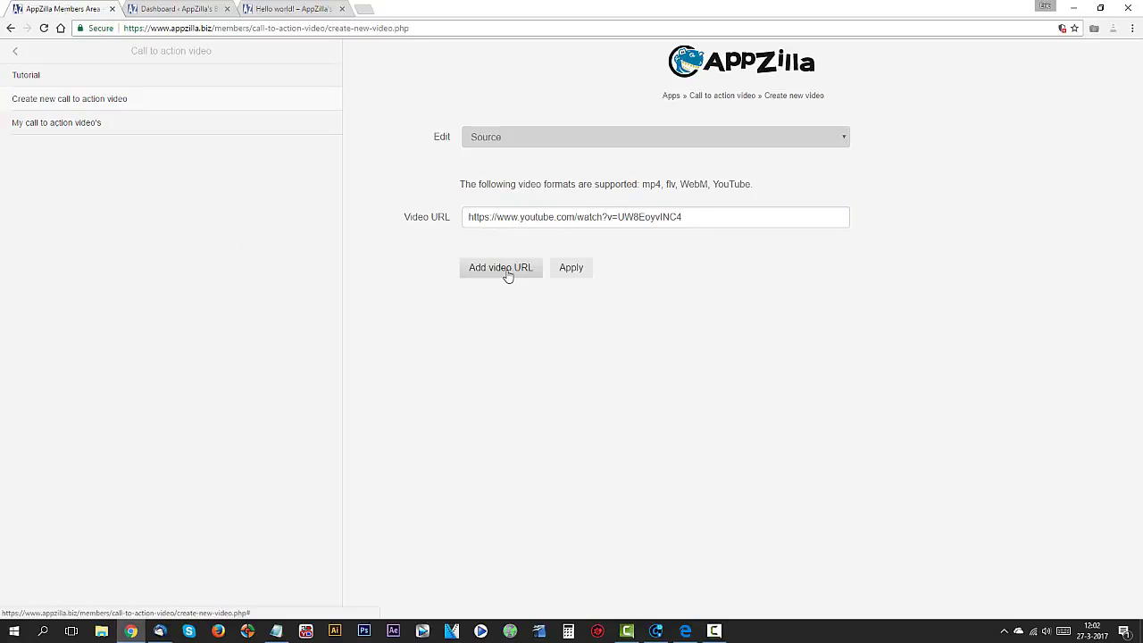
# Review the video's layout settings and the available skins, keeping the default skin selected
pyautogui.click(514, 140)
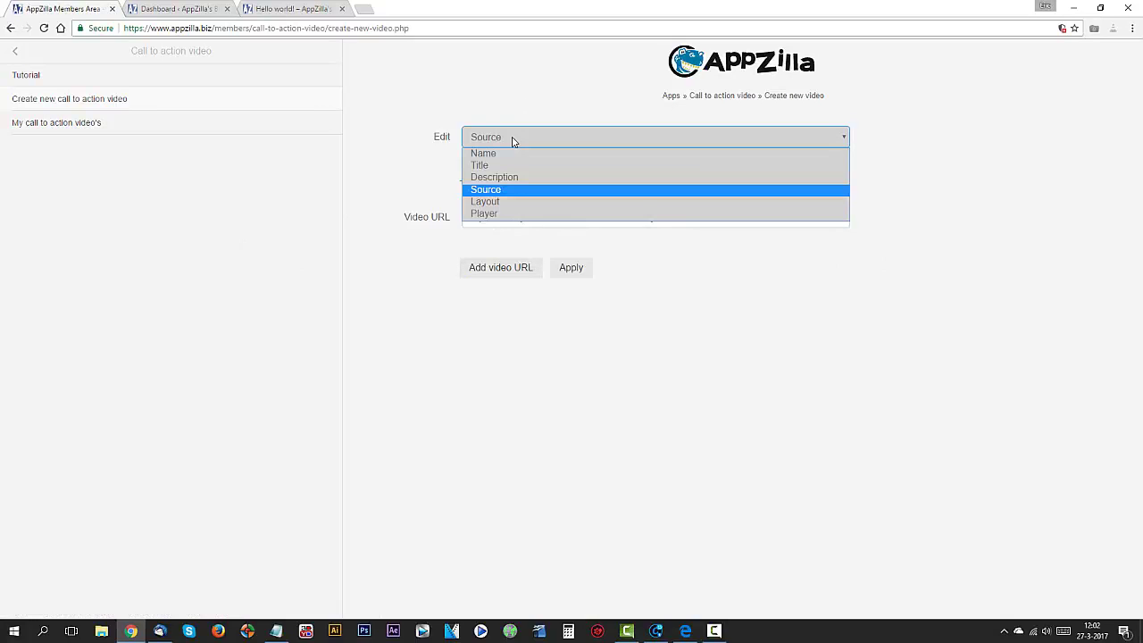
pyautogui.click(499, 203)
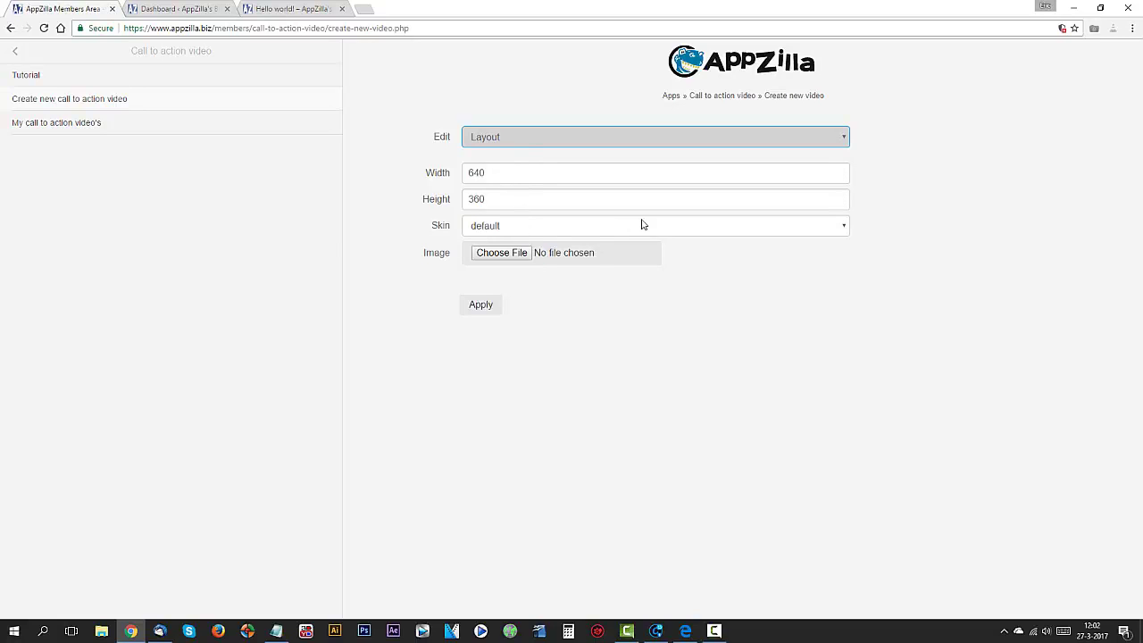
pyautogui.click(840, 230)
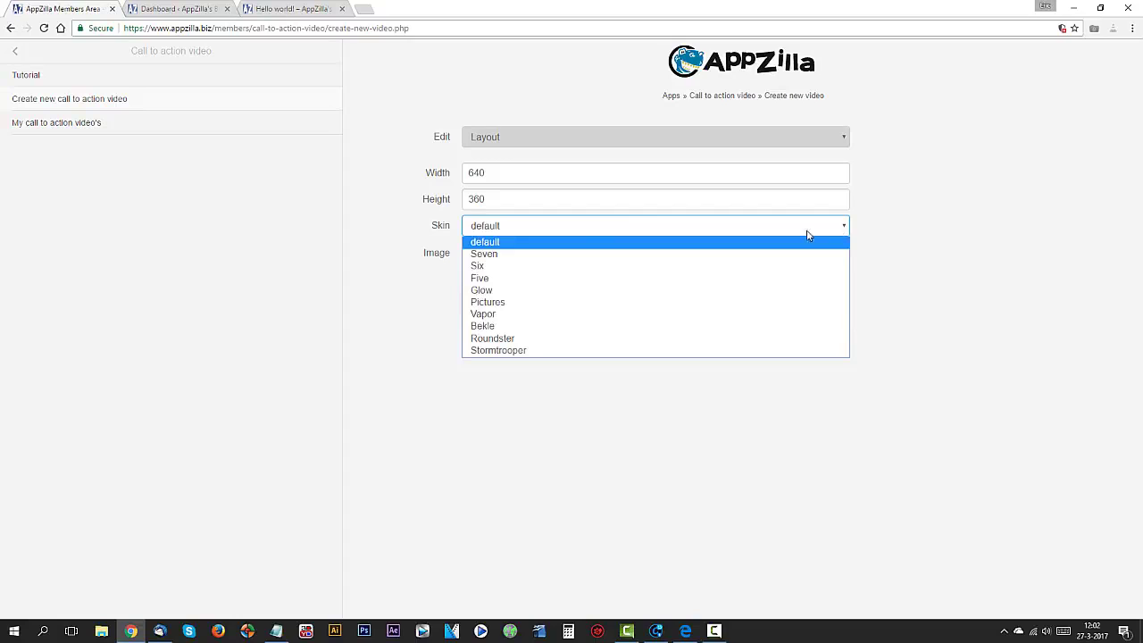
pyautogui.click(615, 242)
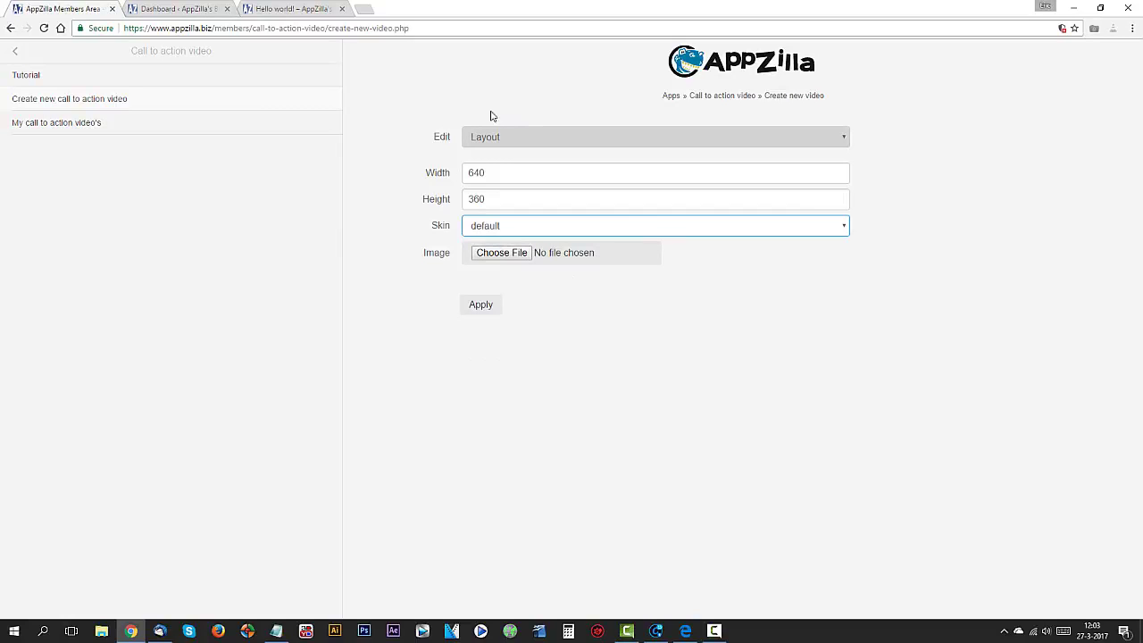
# Hide the control bar in the video's player settings and apply the settings
pyautogui.click(517, 136)
pyautogui.click(500, 217)
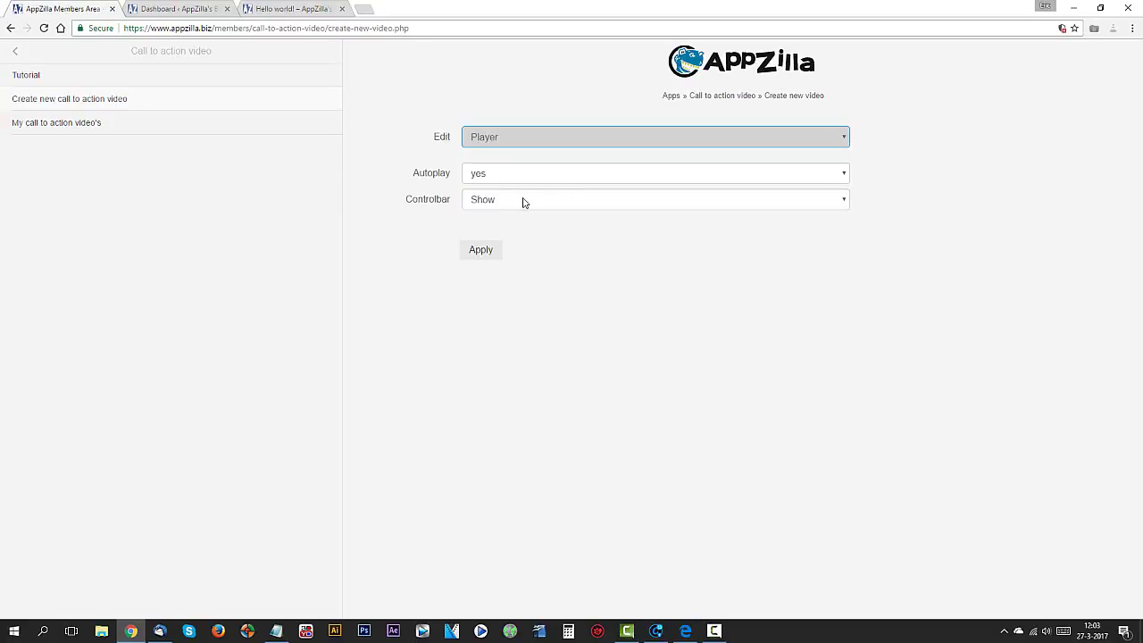
pyautogui.click(524, 200)
pyautogui.click(509, 228)
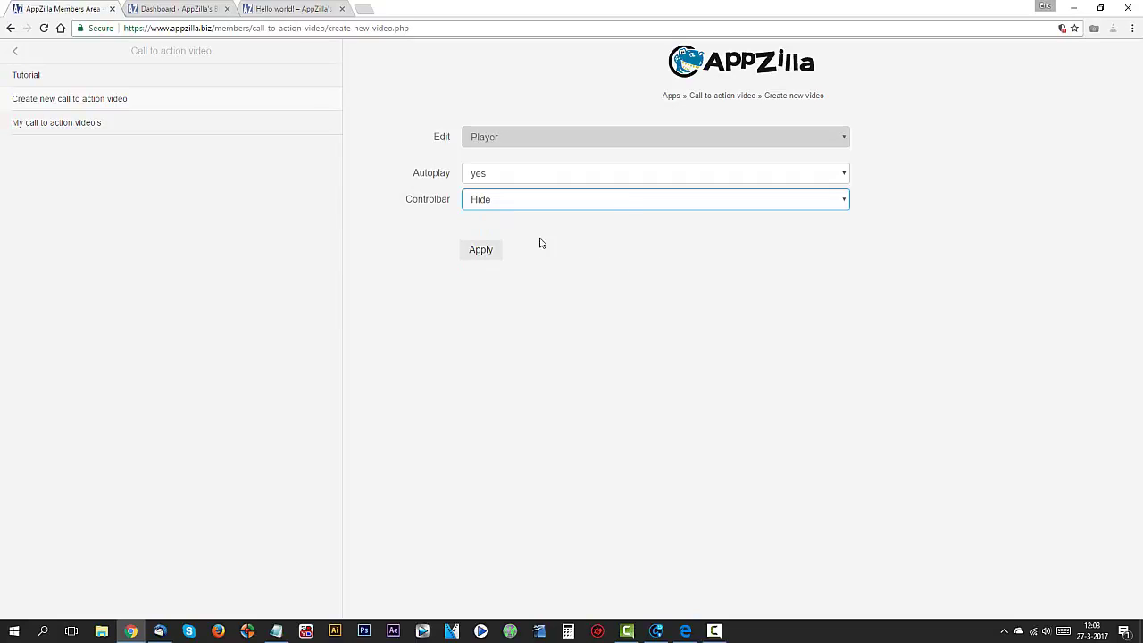
pyautogui.click(482, 253)
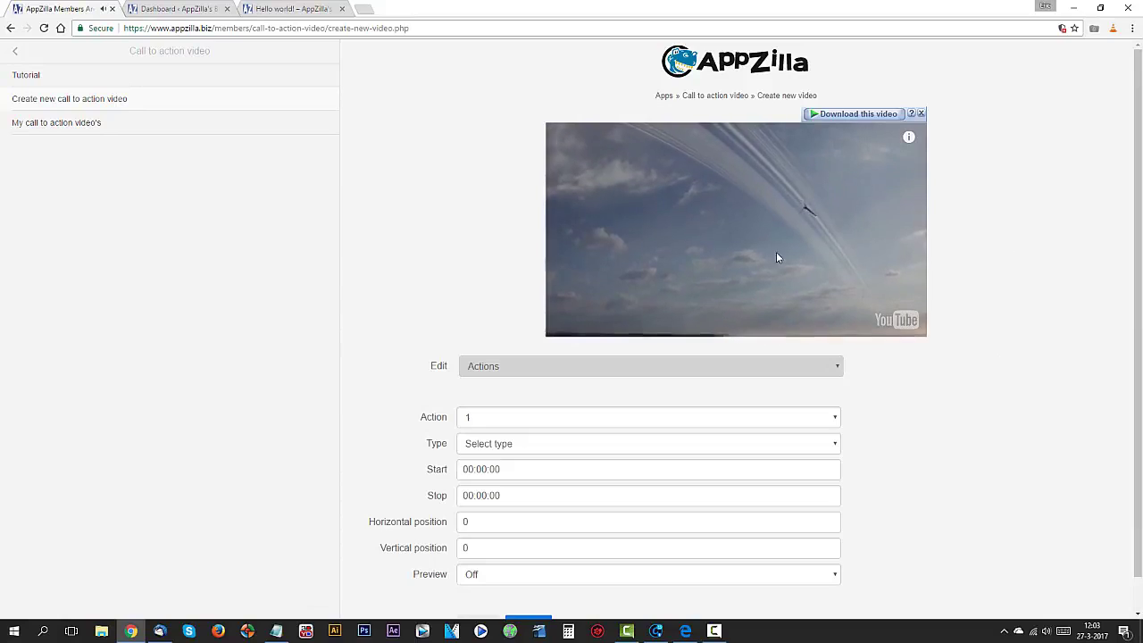
# Pause the video preview and make action 1 a set of social media share buttons with vertical direction
pyautogui.click(732, 235)
pyautogui.scroll(-1, 1088, 386)
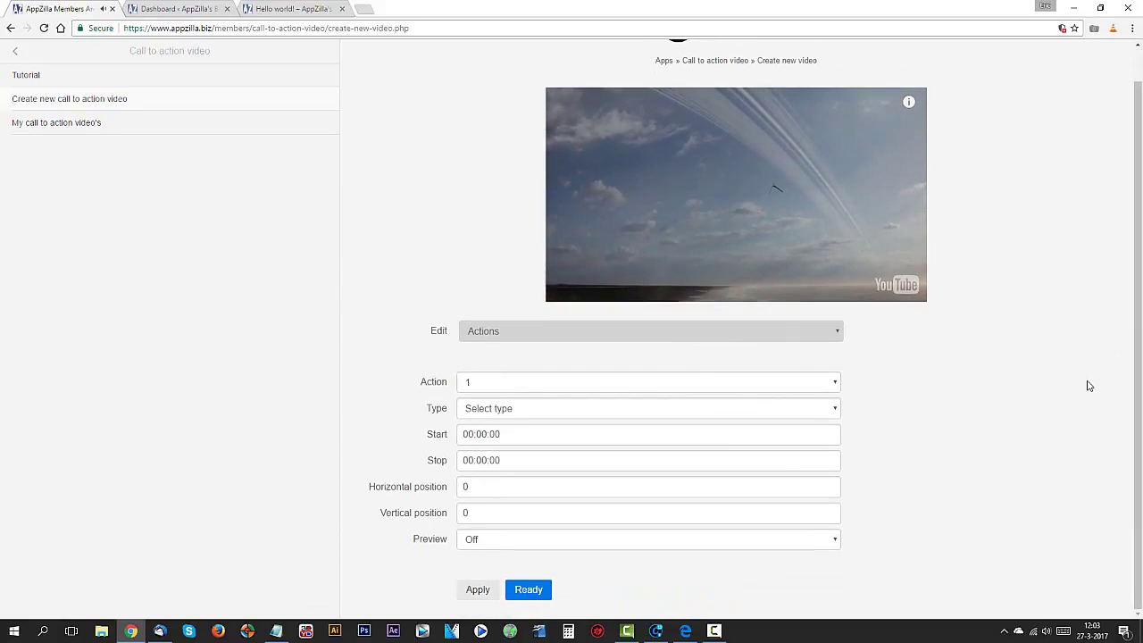
pyautogui.click(488, 383)
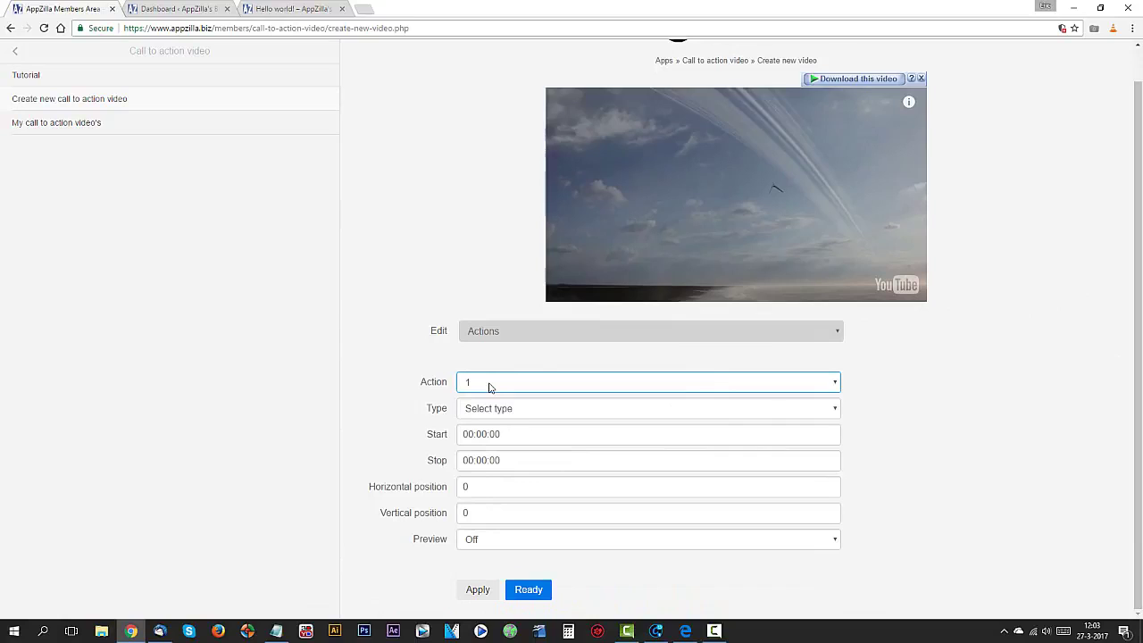
pyautogui.click(560, 411)
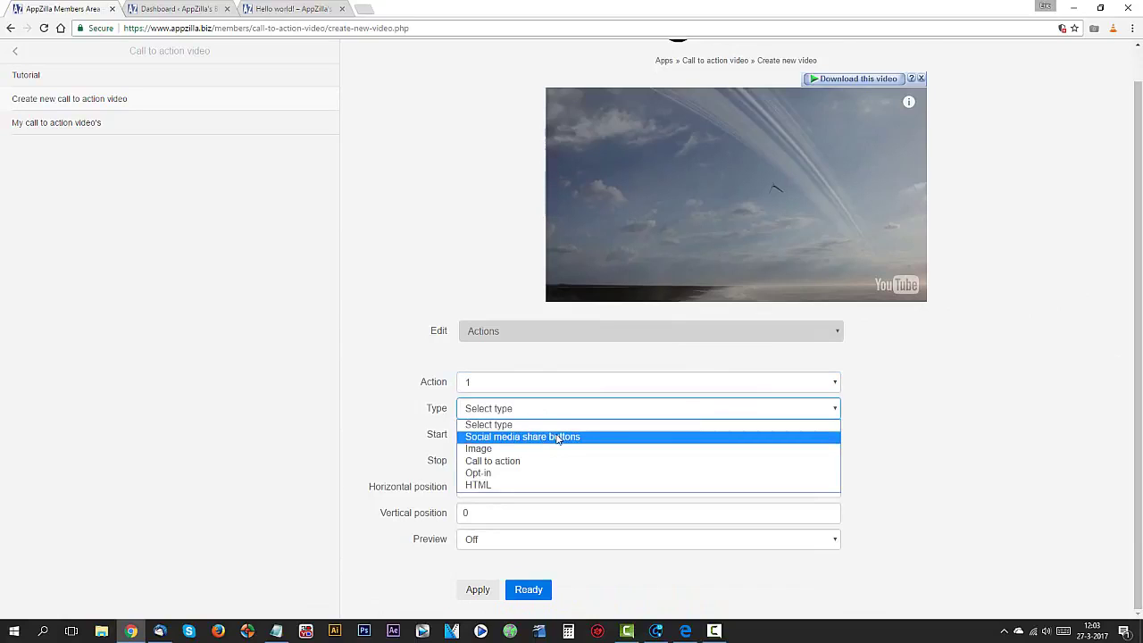
pyautogui.click(558, 438)
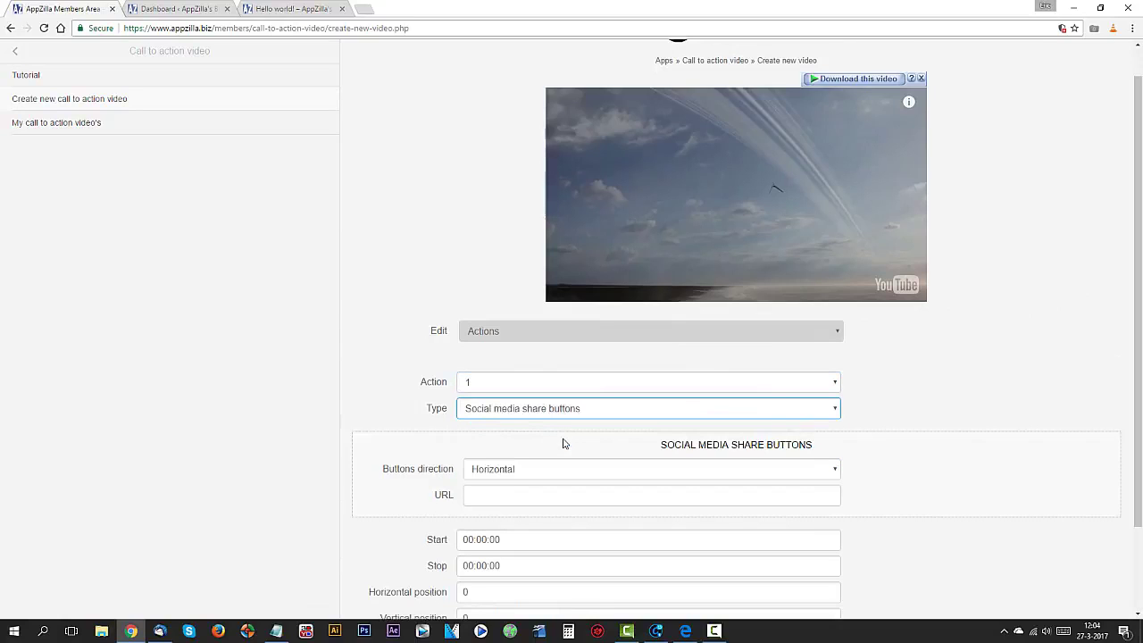
pyautogui.click(773, 469)
pyautogui.click(747, 499)
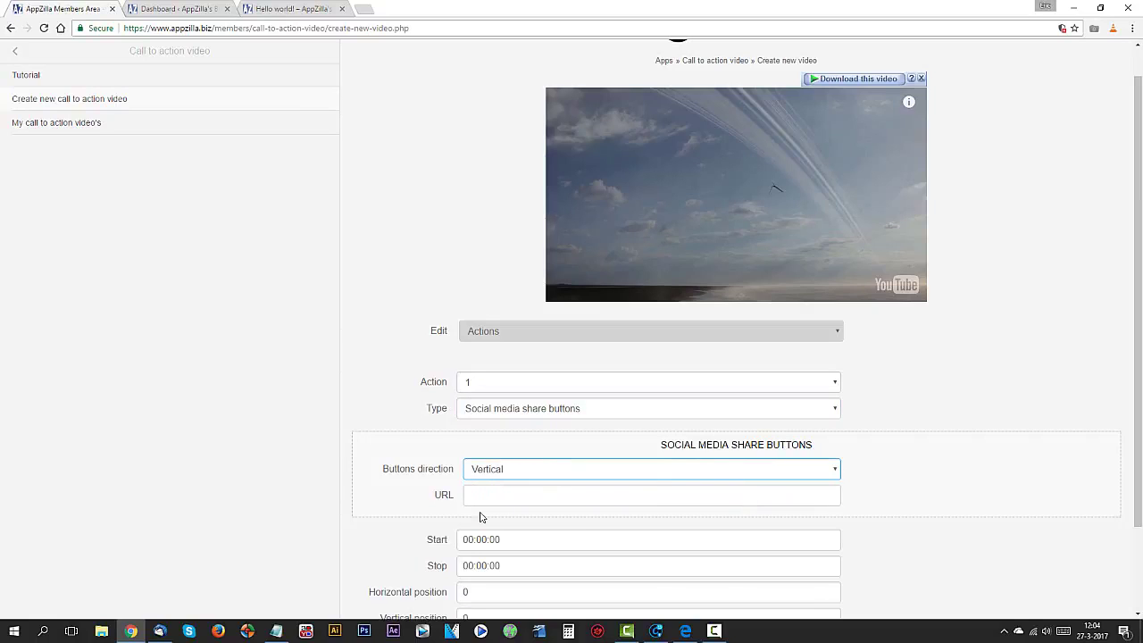
pyautogui.click(522, 495)
pyautogui.moveTo(125, 28); pyautogui.dragTo(207, 31)
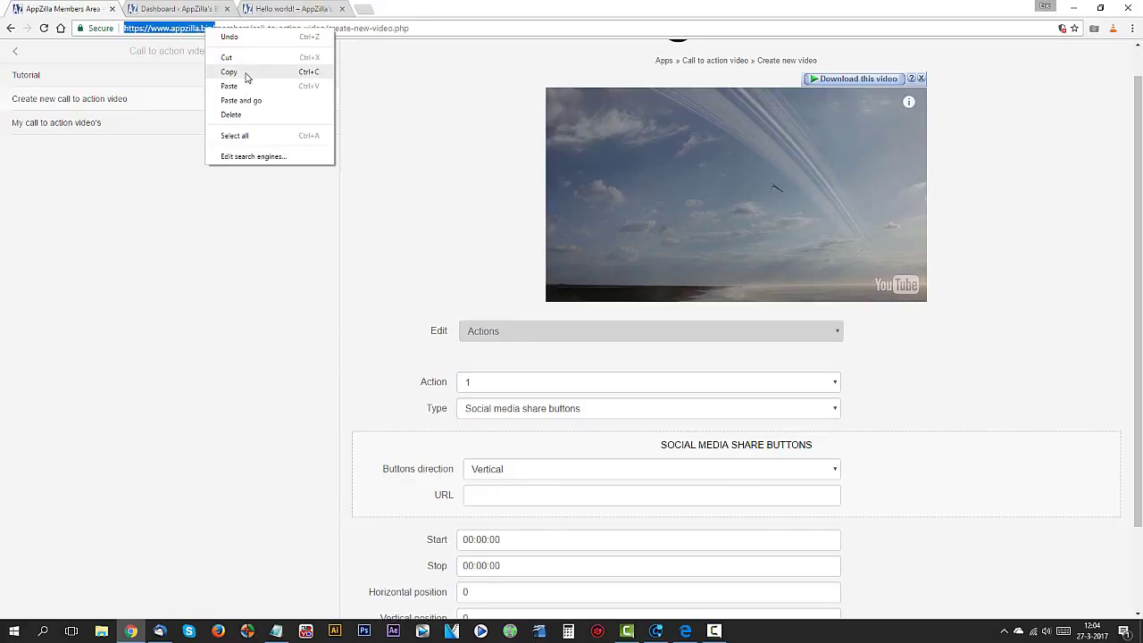
pyautogui.click(248, 76)
pyautogui.rightClick(474, 490)
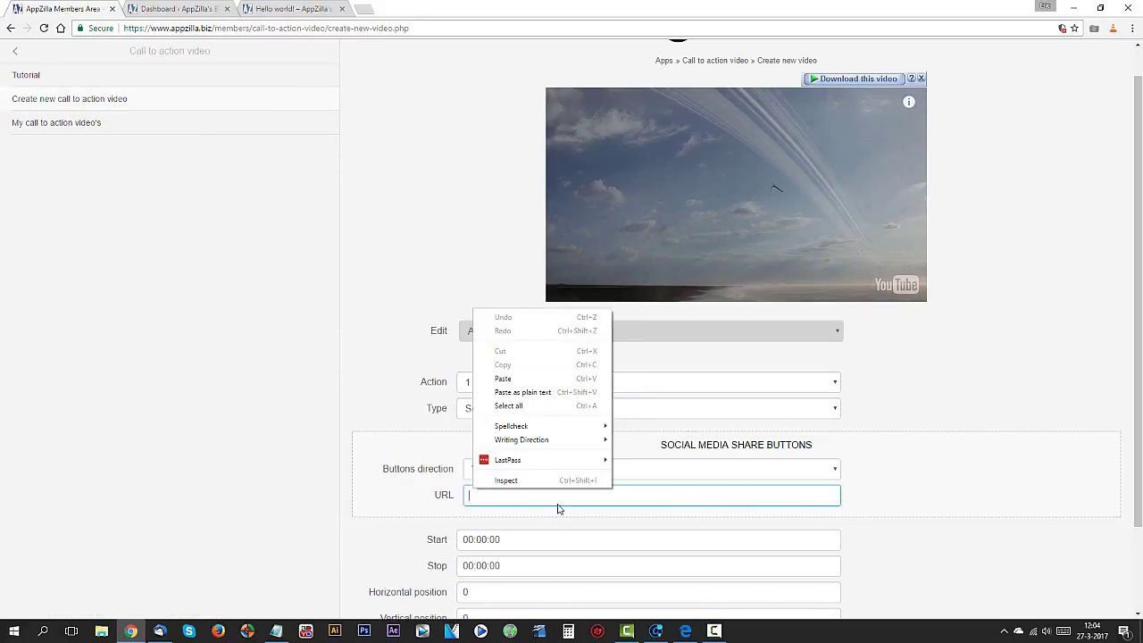
pyautogui.click(505, 378)
pyautogui.click(1024, 553)
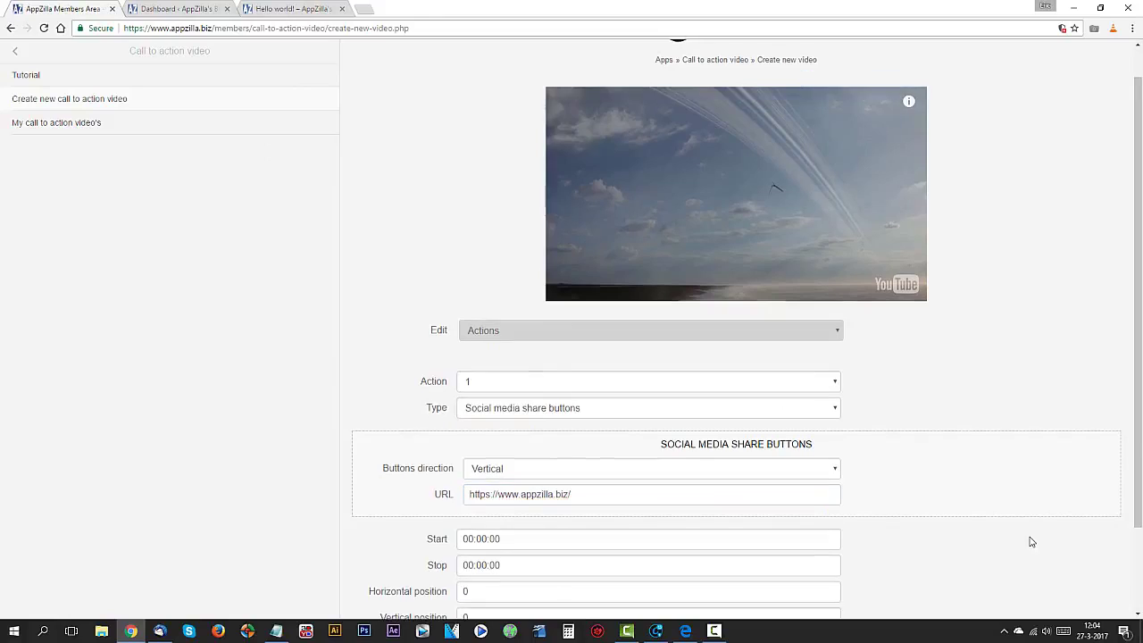
# Set the share buttons' start time to 00:00:05 and stop time to 00:10:00
pyautogui.scroll(-2, 1028, 540)
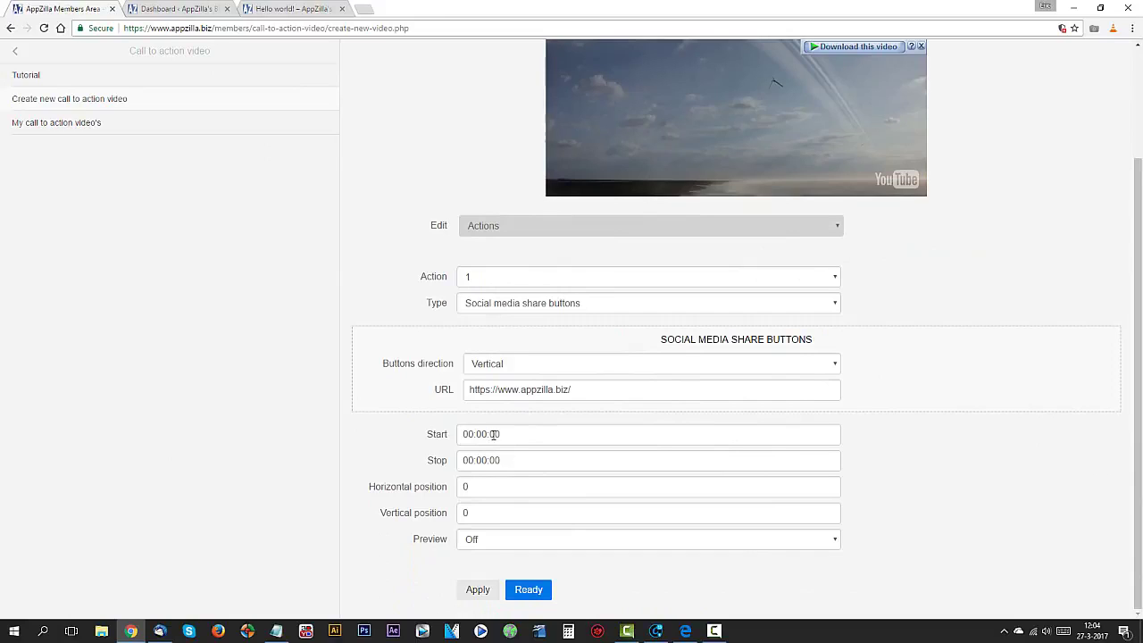
pyautogui.moveTo(497, 434); pyautogui.dragTo(502, 434)
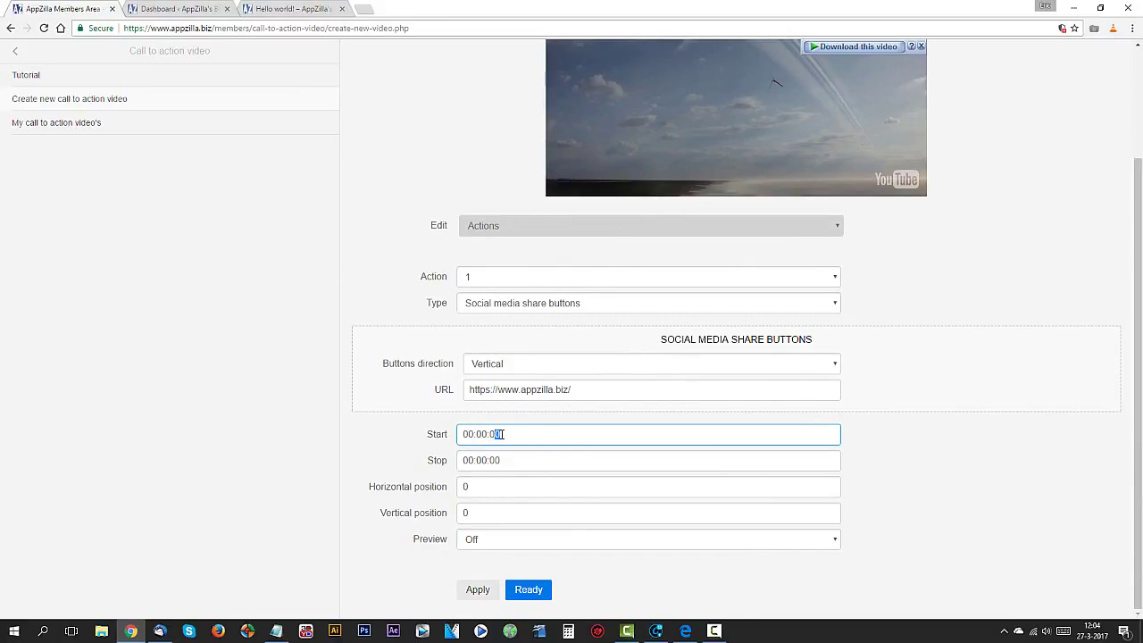
pyautogui.click(1075, 501)
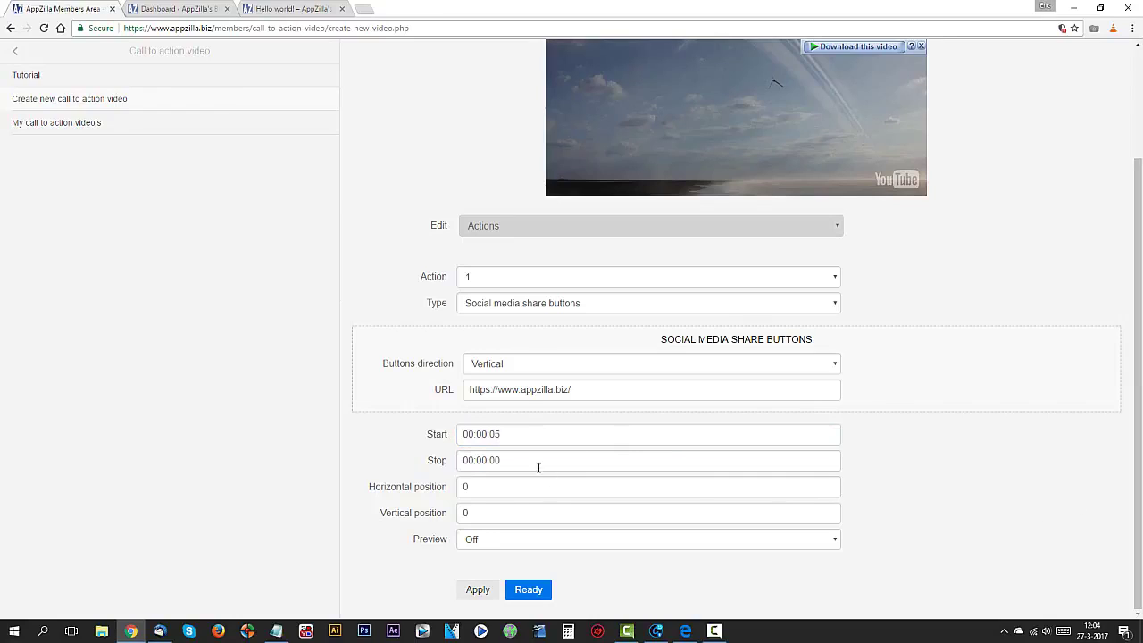
pyautogui.moveTo(470, 460); pyautogui.dragTo(462, 460)
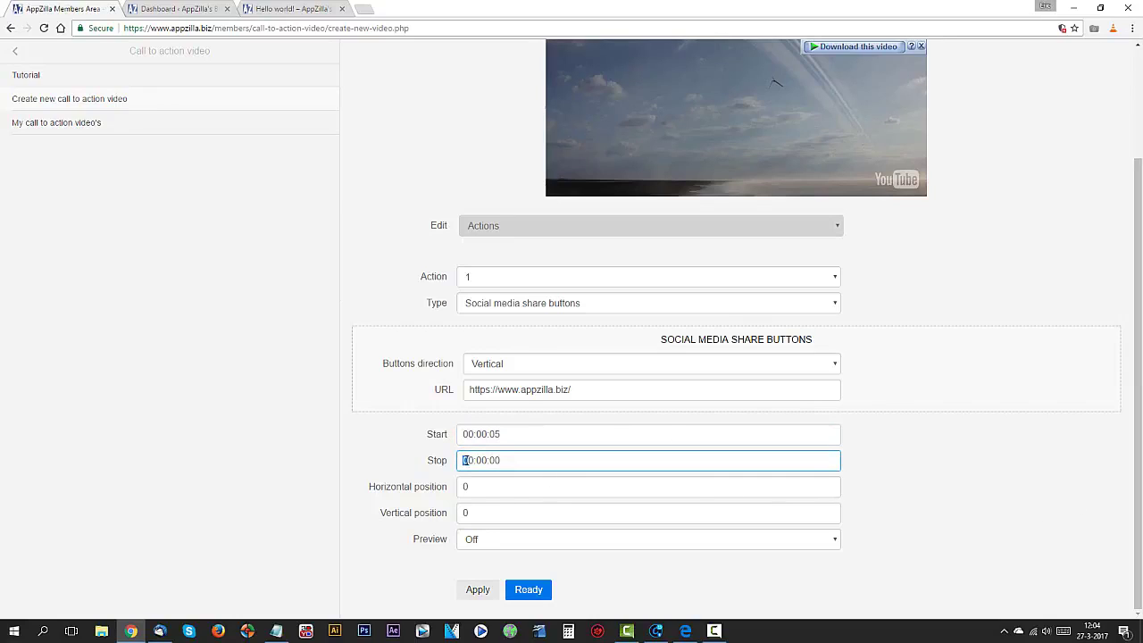
pyautogui.click(479, 461)
pyautogui.moveTo(478, 460); pyautogui.dragTo(484, 460)
pyautogui.write('1')
pyautogui.click(1002, 489)
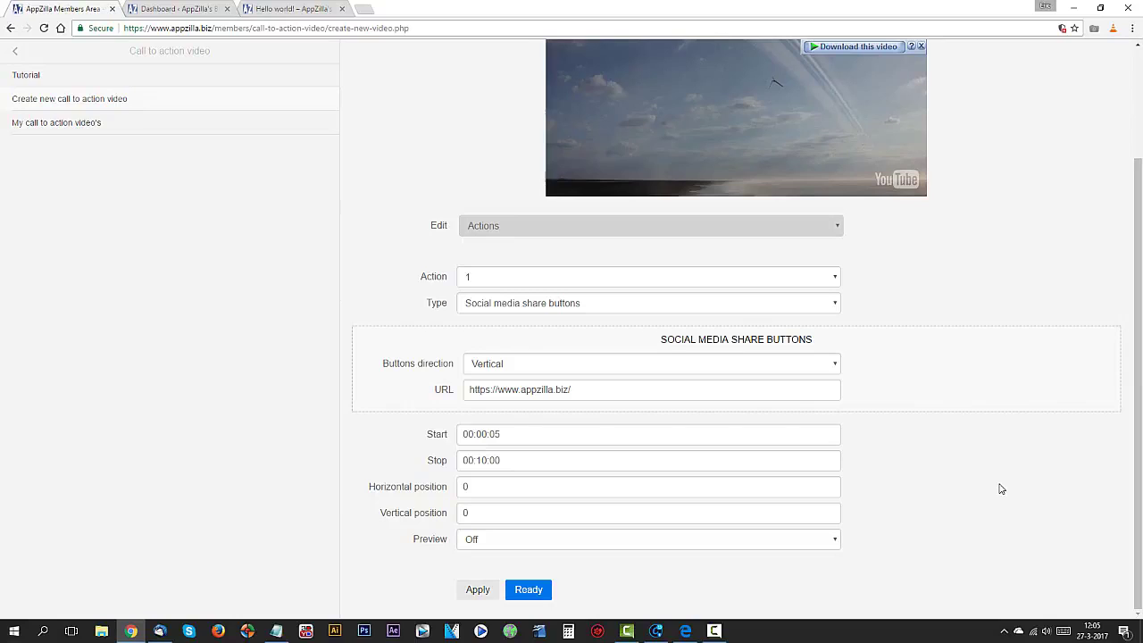
# Turn on the preview of the share buttons over the video
pyautogui.click(479, 540)
pyautogui.click(482, 569)
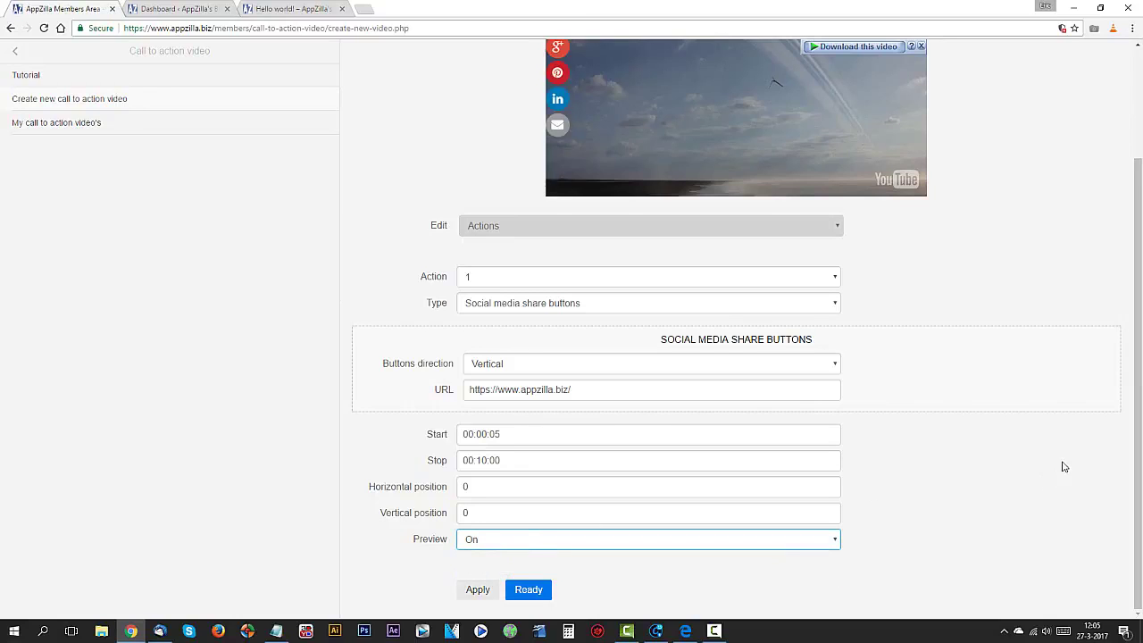
pyautogui.scroll(2, 1018, 504)
pyautogui.scroll(-1, 1017, 509)
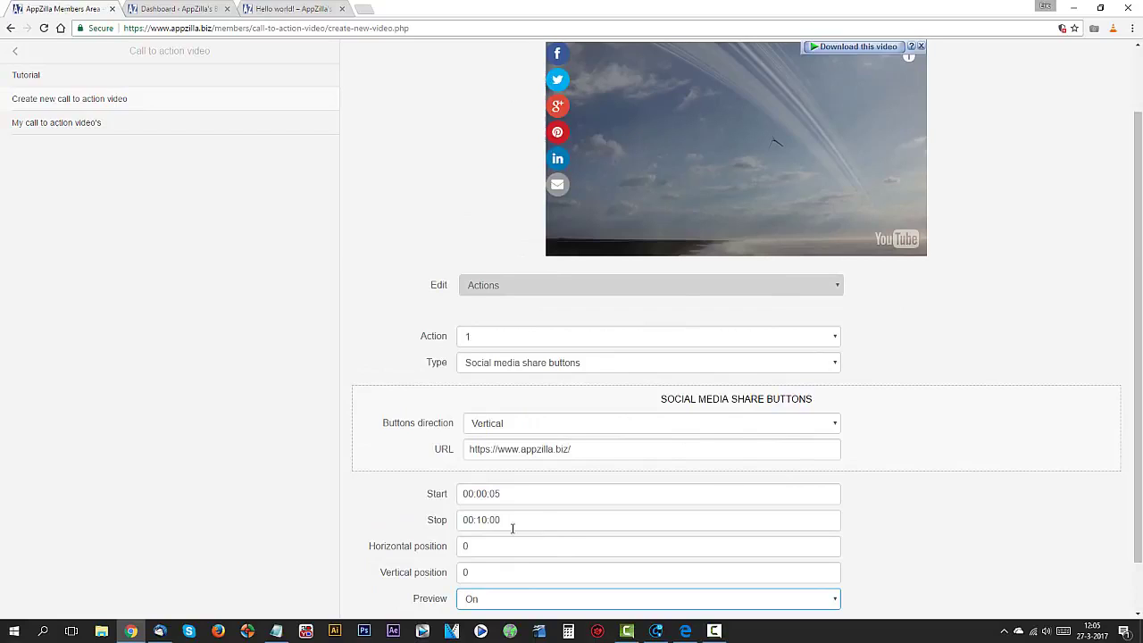
# Set the share buttons' vertical position to 8 and horizontal position to 4
pyautogui.doubleClick(830, 570)
pyautogui.click(831, 570)
pyautogui.click(830, 570)
pyautogui.click(831, 571)
pyautogui.click(831, 571)
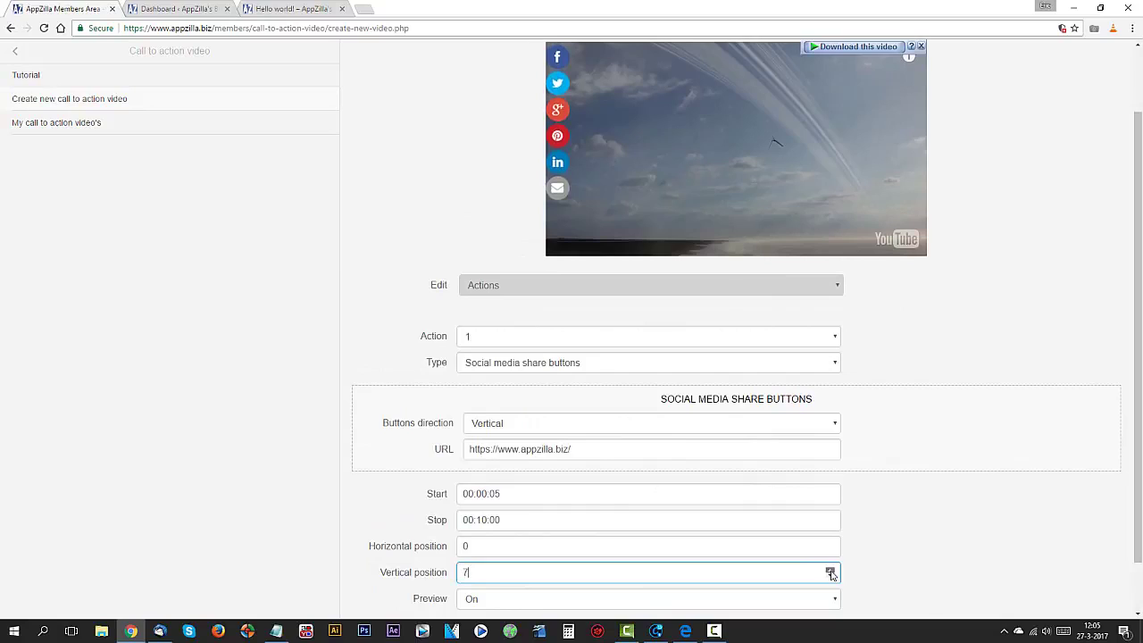
pyautogui.click(831, 570)
pyautogui.click(831, 571)
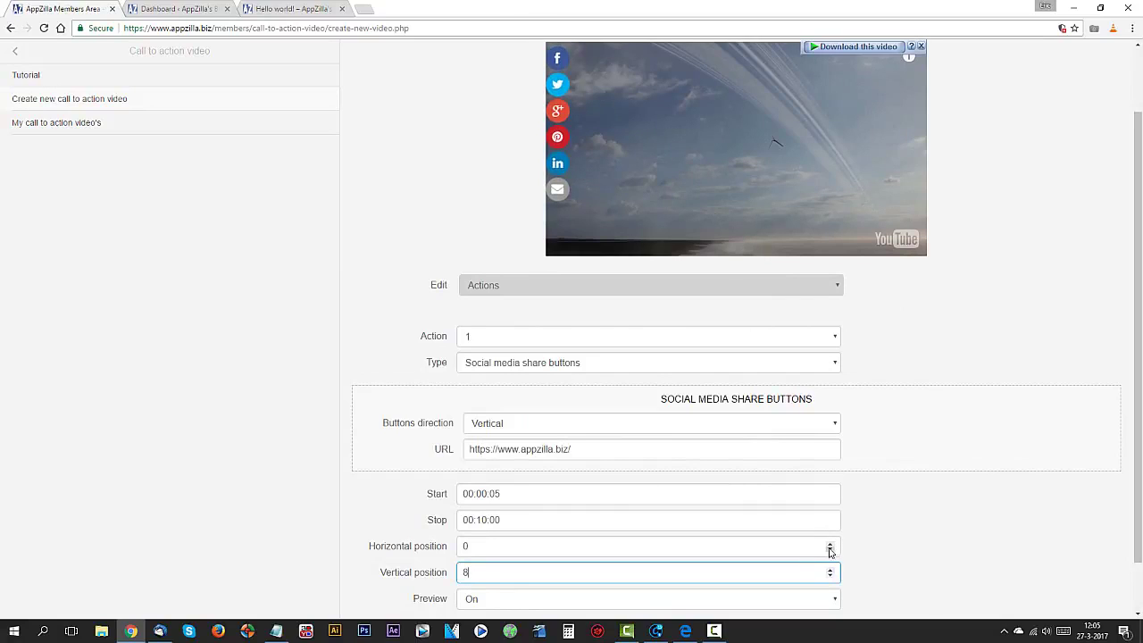
pyautogui.doubleClick(830, 544)
pyautogui.click(830, 544)
pyautogui.click(830, 544)
pyautogui.click(830, 544)
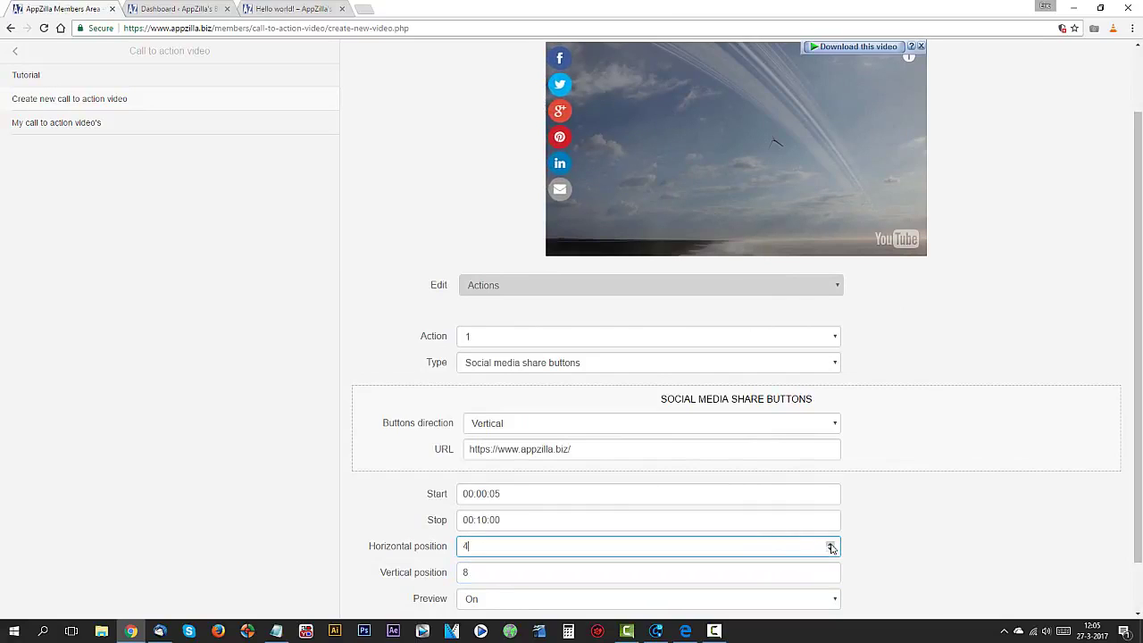
# Set the horizontal position of the share buttons to 7
pyautogui.click(830, 544)
pyautogui.click(830, 544)
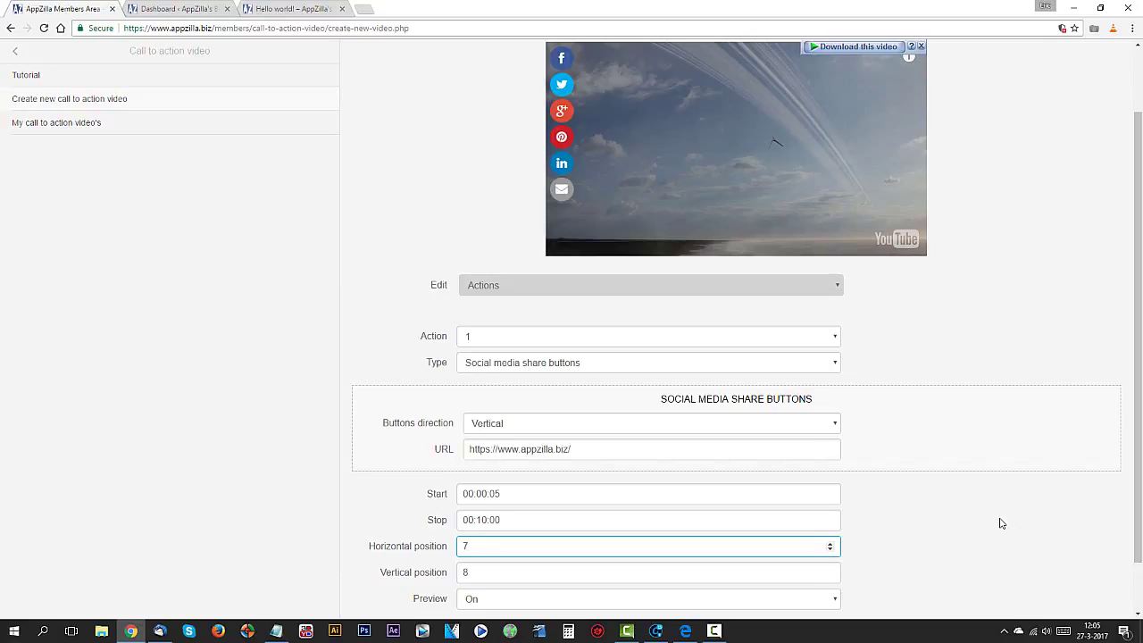
pyautogui.scroll(-1, 1001, 523)
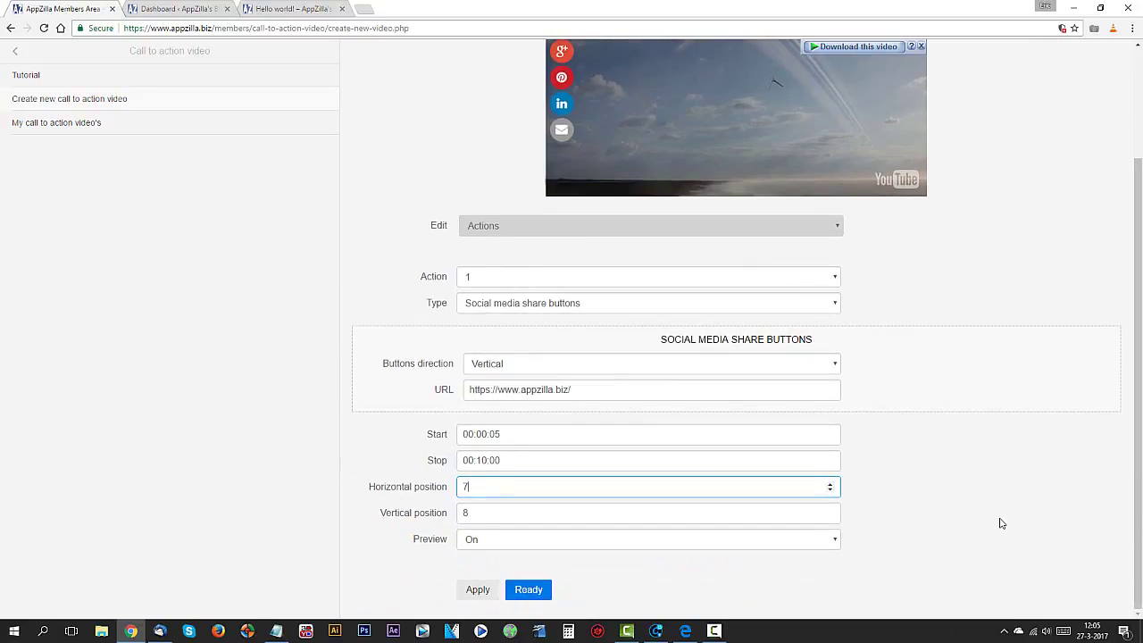
pyautogui.scroll(3, 1015, 505)
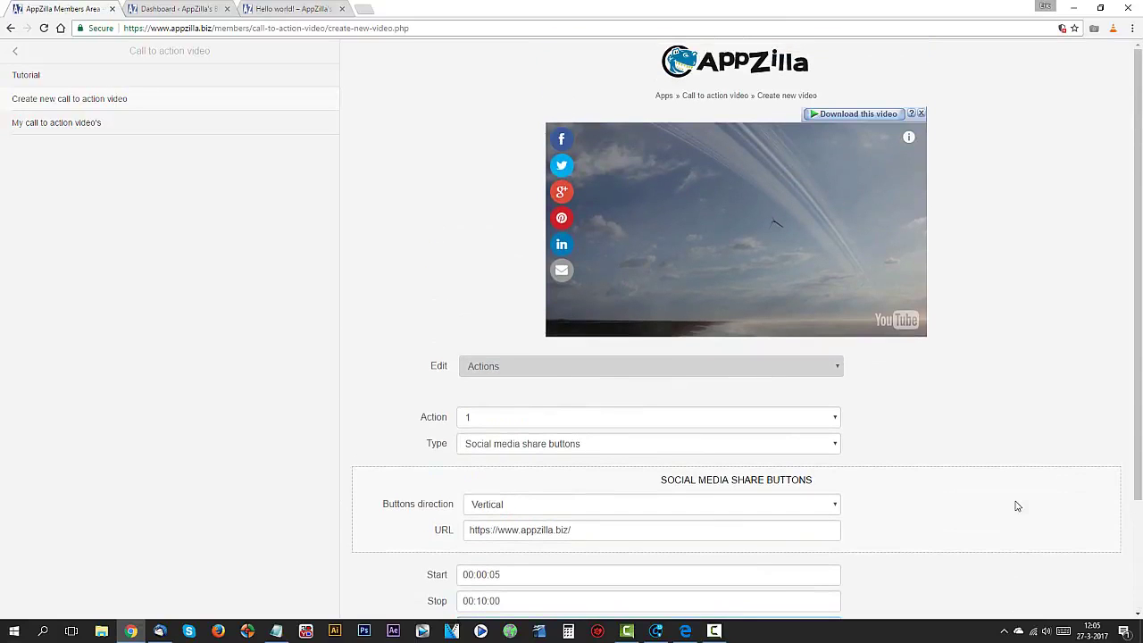
# Switch to editing action 2 and set its type to Image
pyautogui.click(491, 421)
pyautogui.click(479, 446)
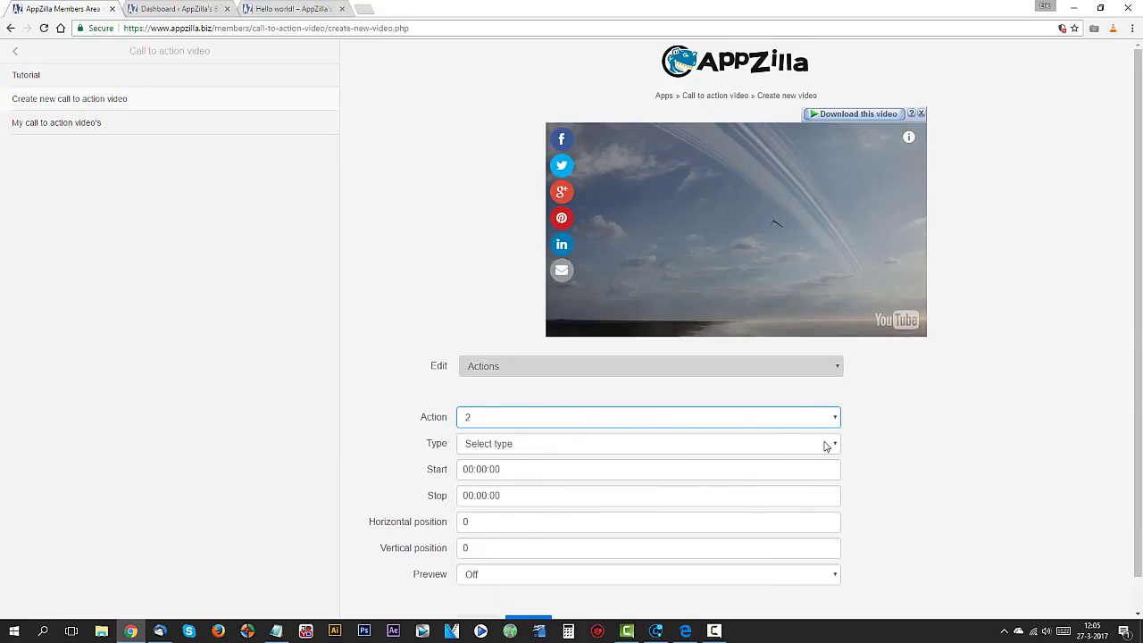
pyautogui.click(526, 446)
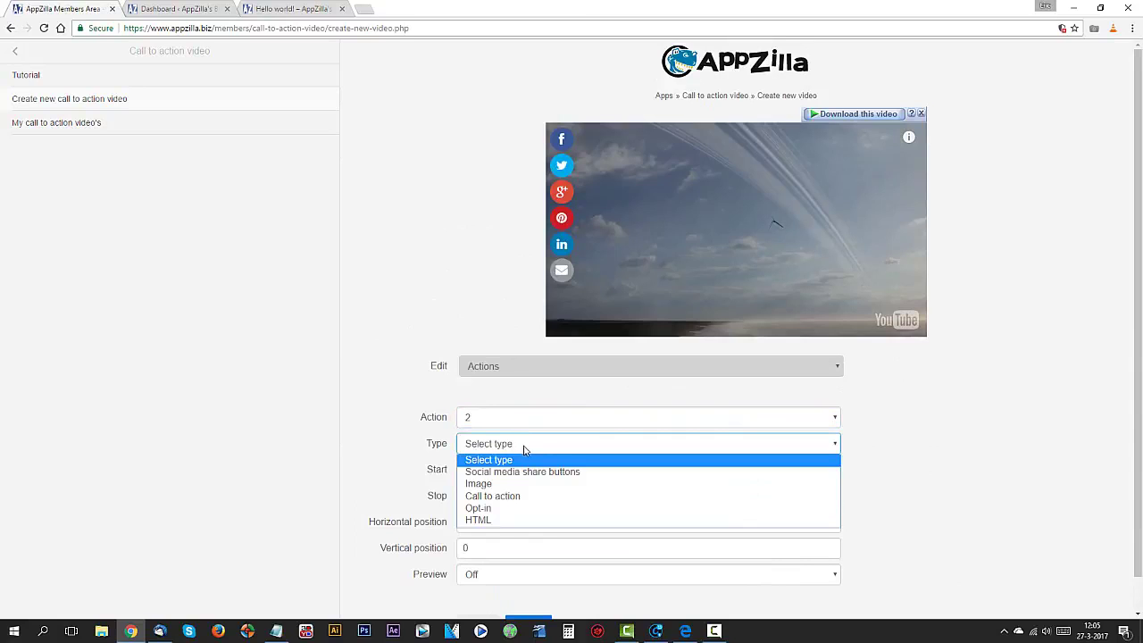
pyautogui.click(497, 487)
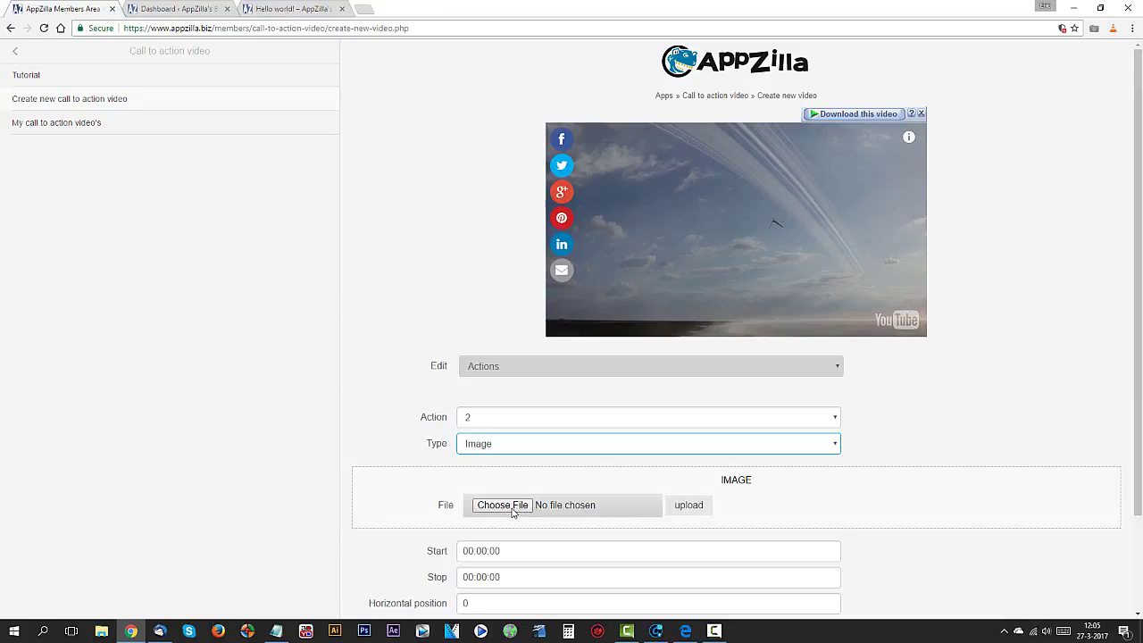
# Upload clickherenow.png from the Desktop as the image for action 2
pyautogui.click(513, 511)
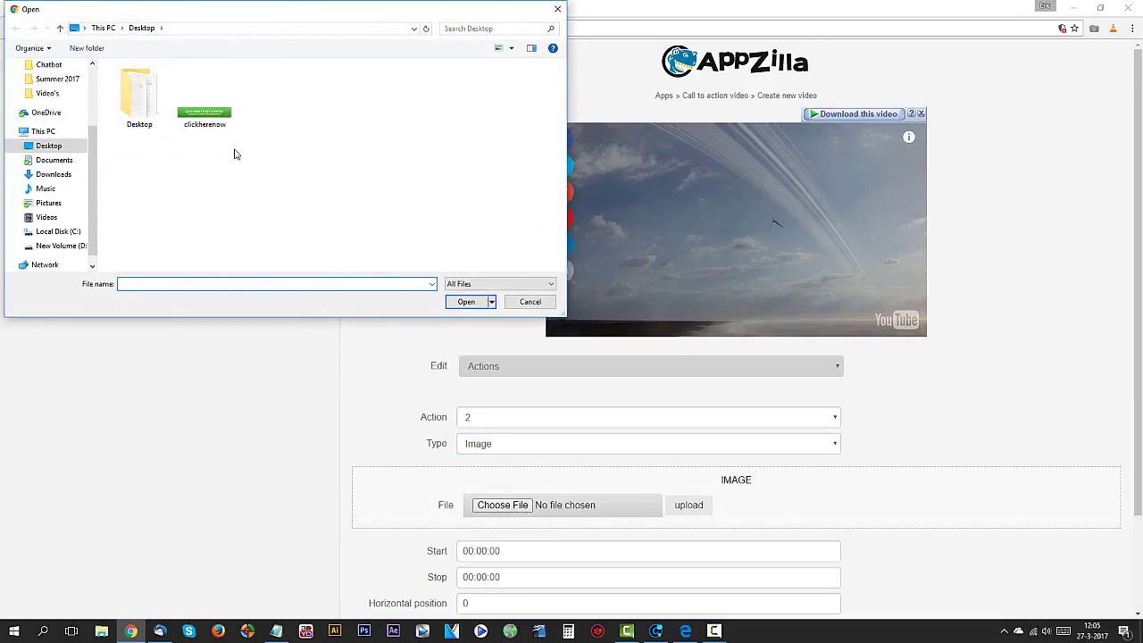
pyautogui.doubleClick(204, 121)
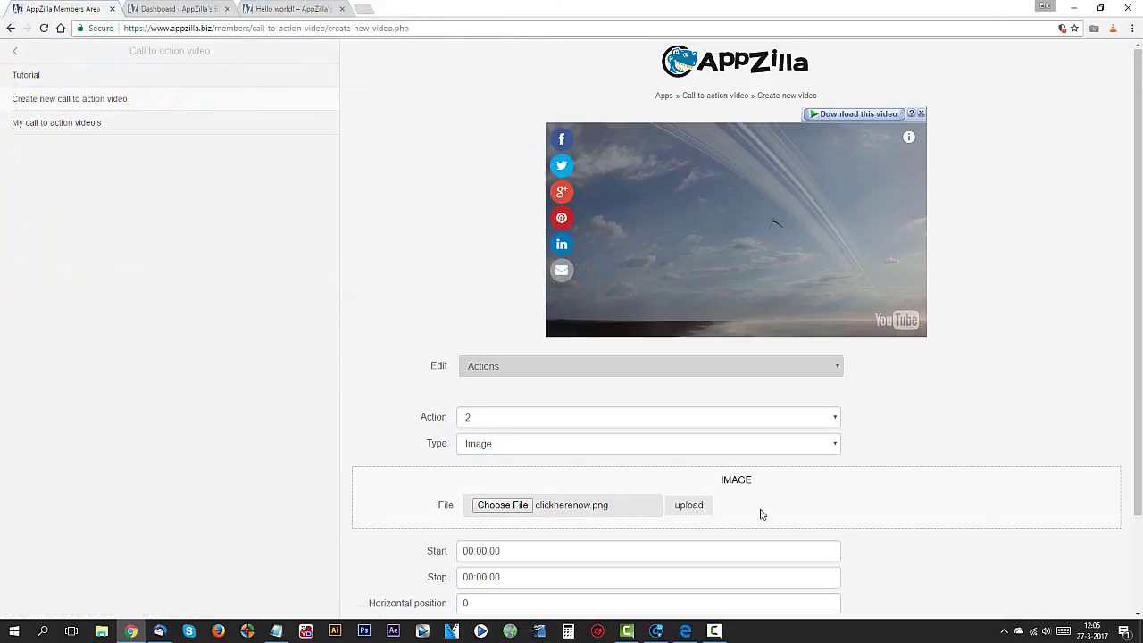
pyautogui.click(686, 507)
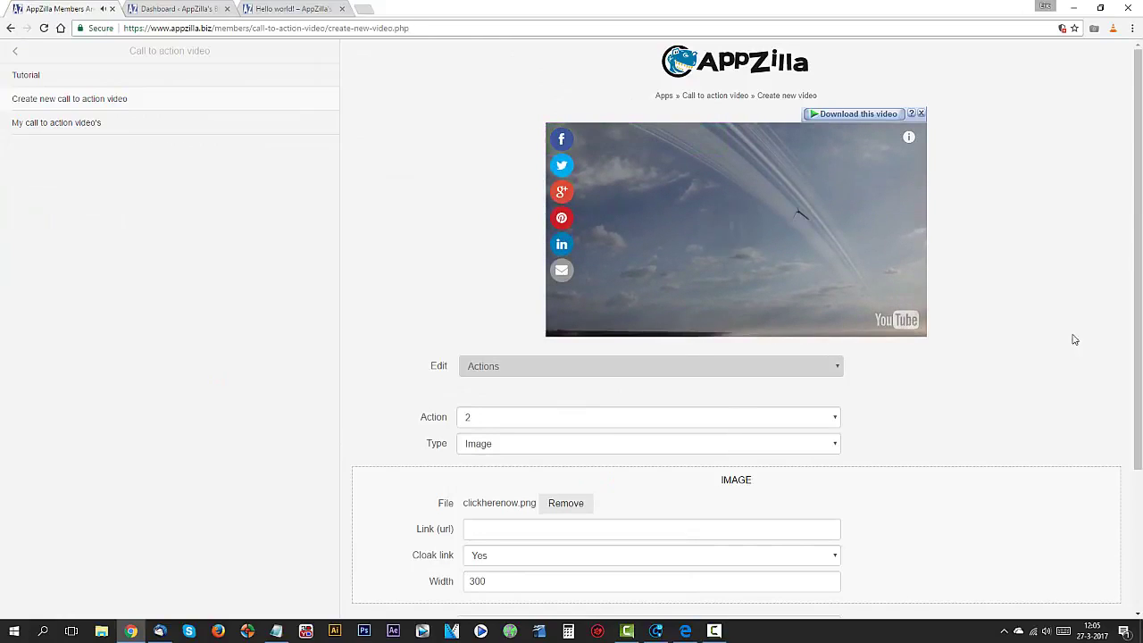
pyautogui.scroll(-2, 1076, 342)
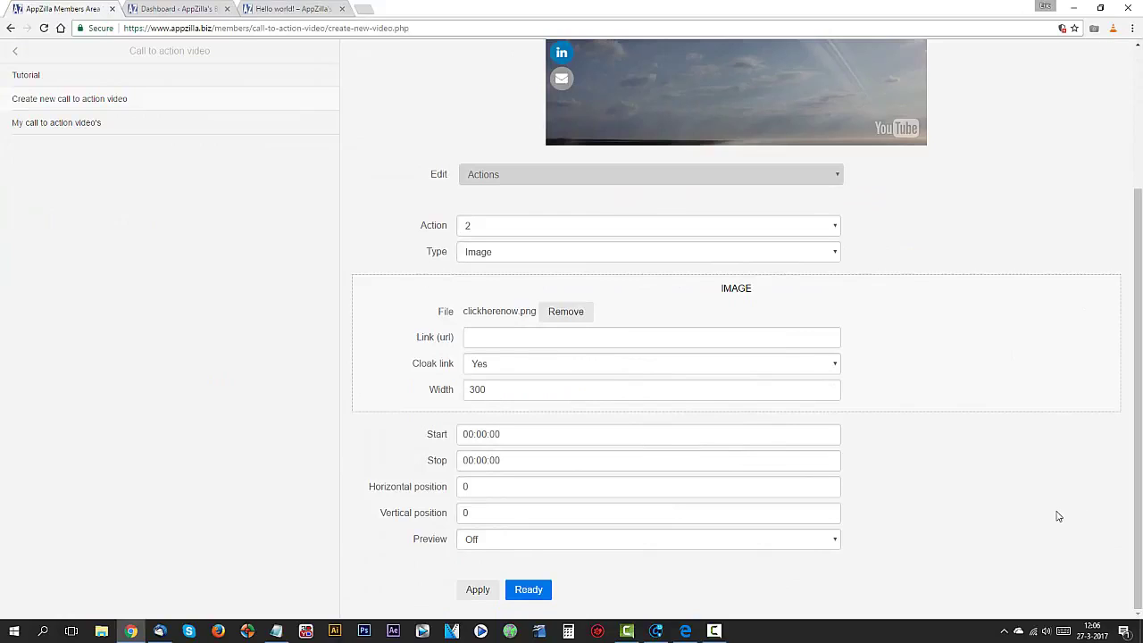
pyautogui.moveTo(124, 28); pyautogui.dragTo(215, 27)
pyautogui.rightClick(214, 28)
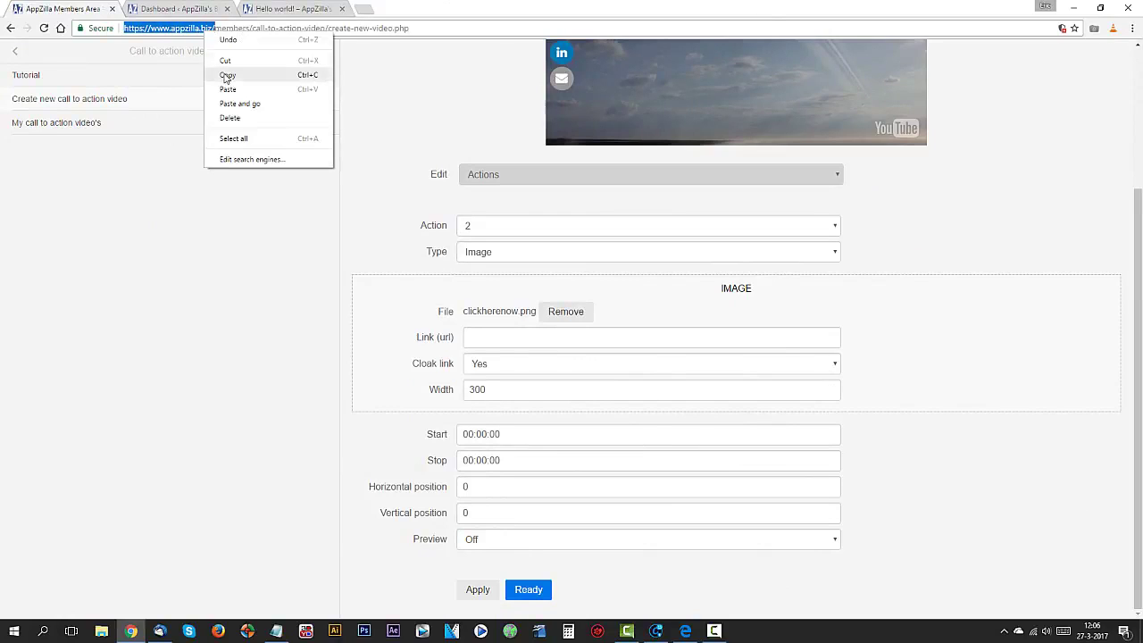
pyautogui.click(229, 77)
pyautogui.rightClick(482, 337)
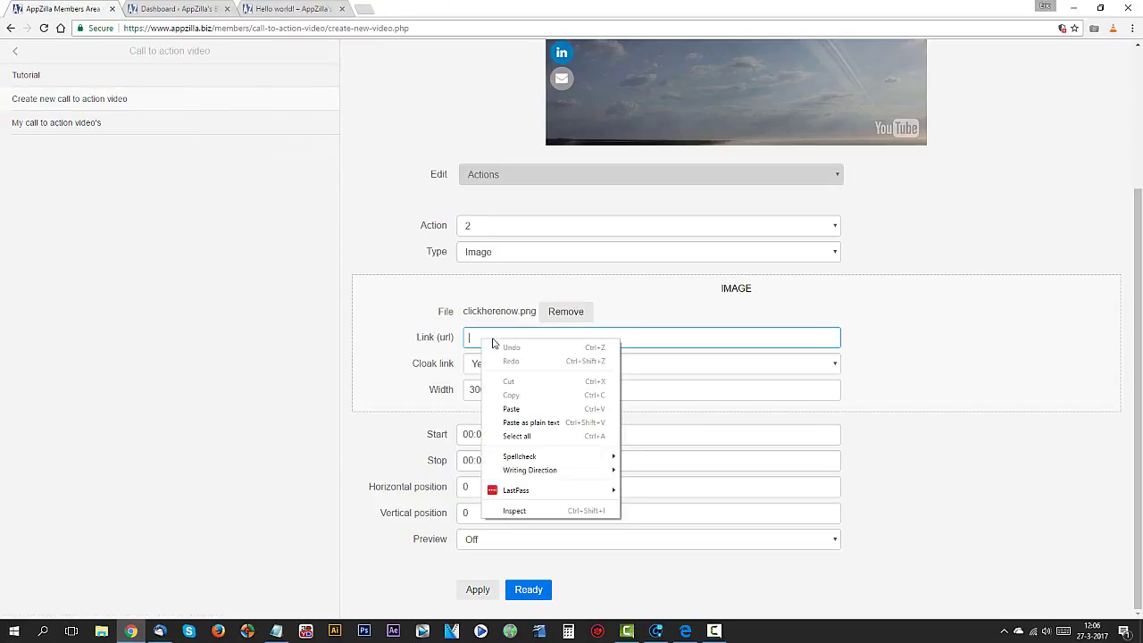
pyautogui.click(513, 409)
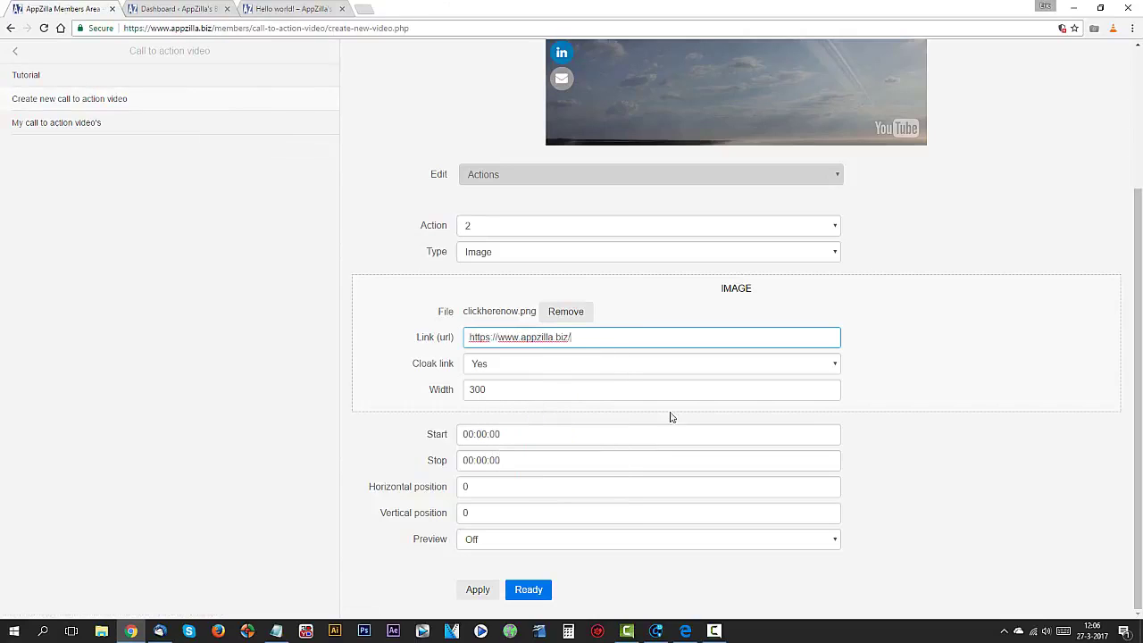
pyautogui.click(520, 367)
pyautogui.click(592, 366)
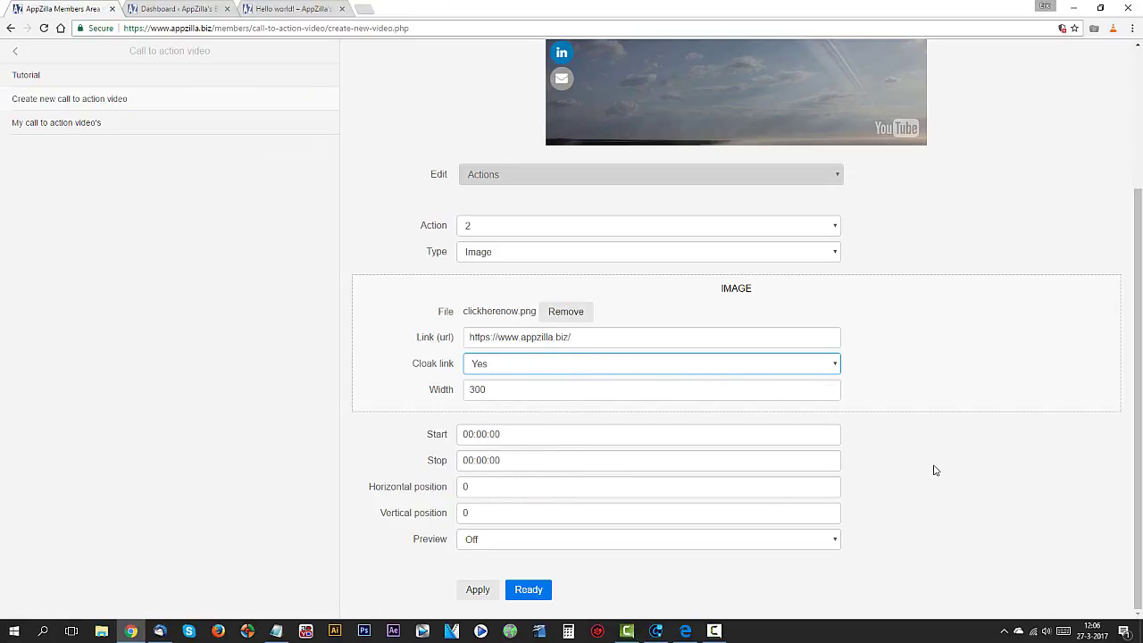
# Turn on the preview of the image over the video
pyautogui.scroll(3, 938, 471)
pyautogui.scroll(-2, 970, 482)
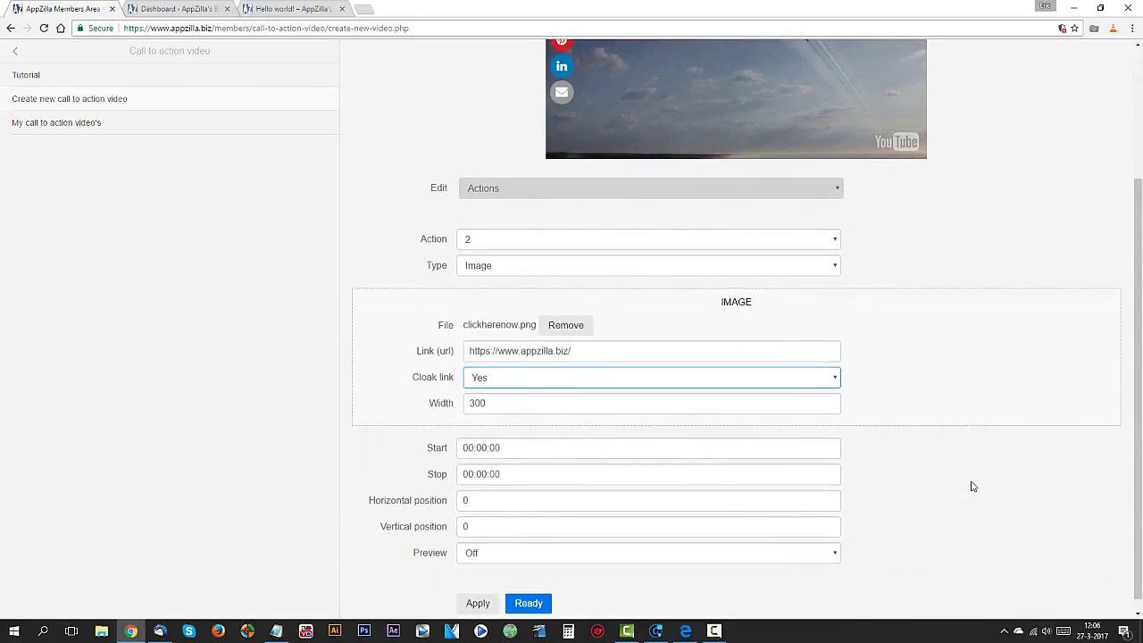
pyautogui.scroll(1, 847, 482)
pyautogui.scroll(-2, 505, 519)
pyautogui.click(493, 542)
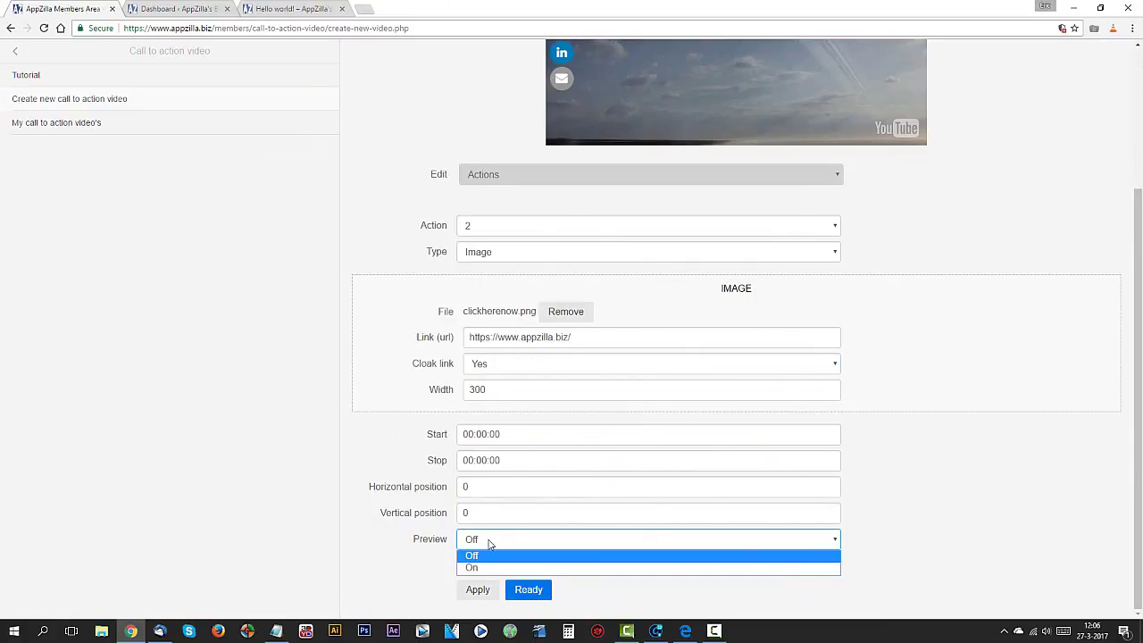
pyautogui.click(473, 570)
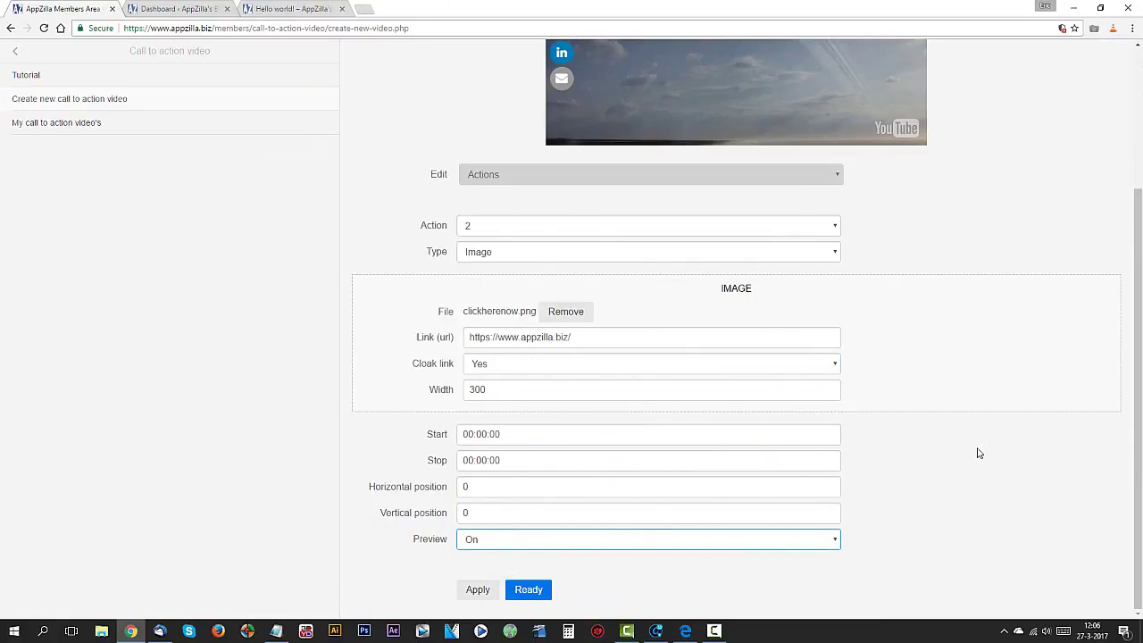
pyautogui.scroll(3, 978, 446)
pyautogui.scroll(-2, 993, 428)
pyautogui.scroll(2, 993, 428)
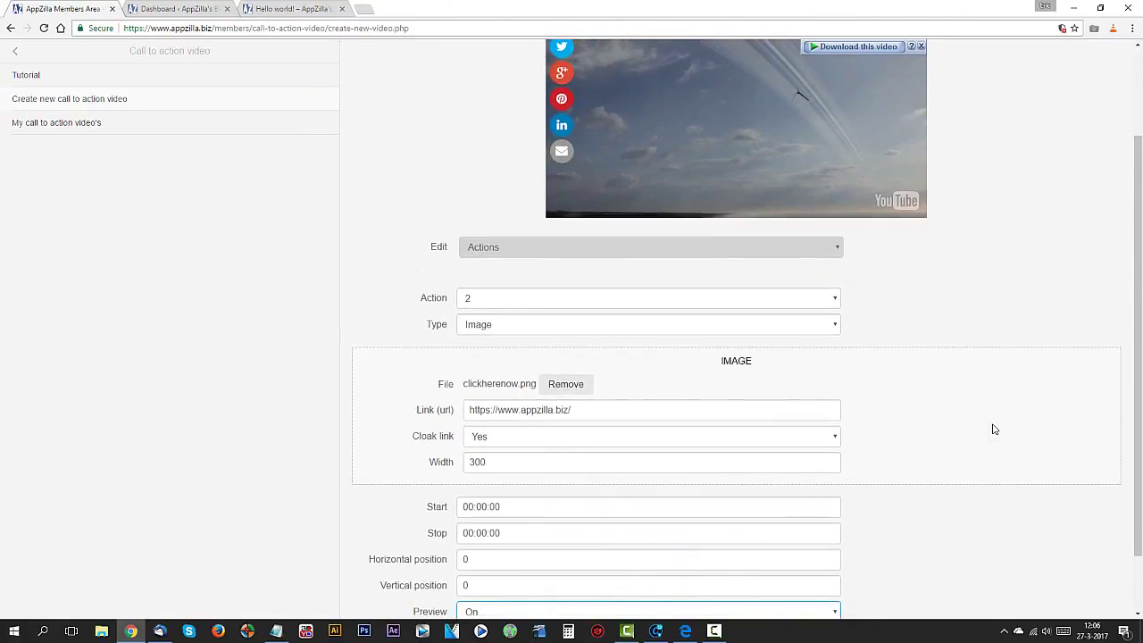
# Set the image's horizontal position to 200 and check its placement on the video
pyautogui.scroll(-2, 941, 316)
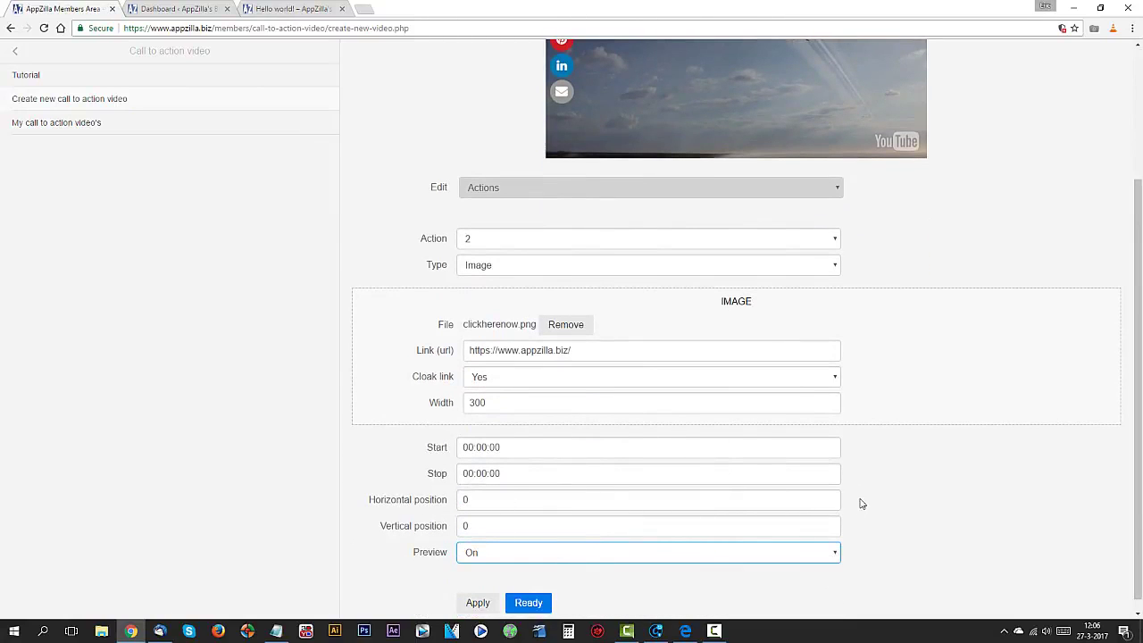
pyautogui.scroll(1, 831, 525)
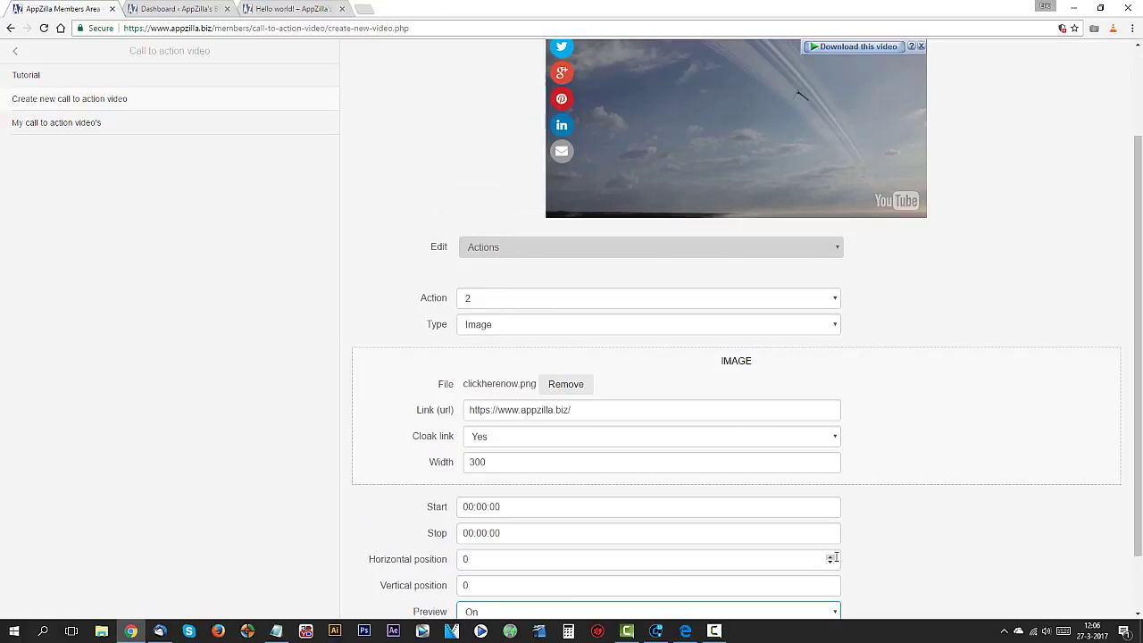
pyautogui.doubleClick(513, 557)
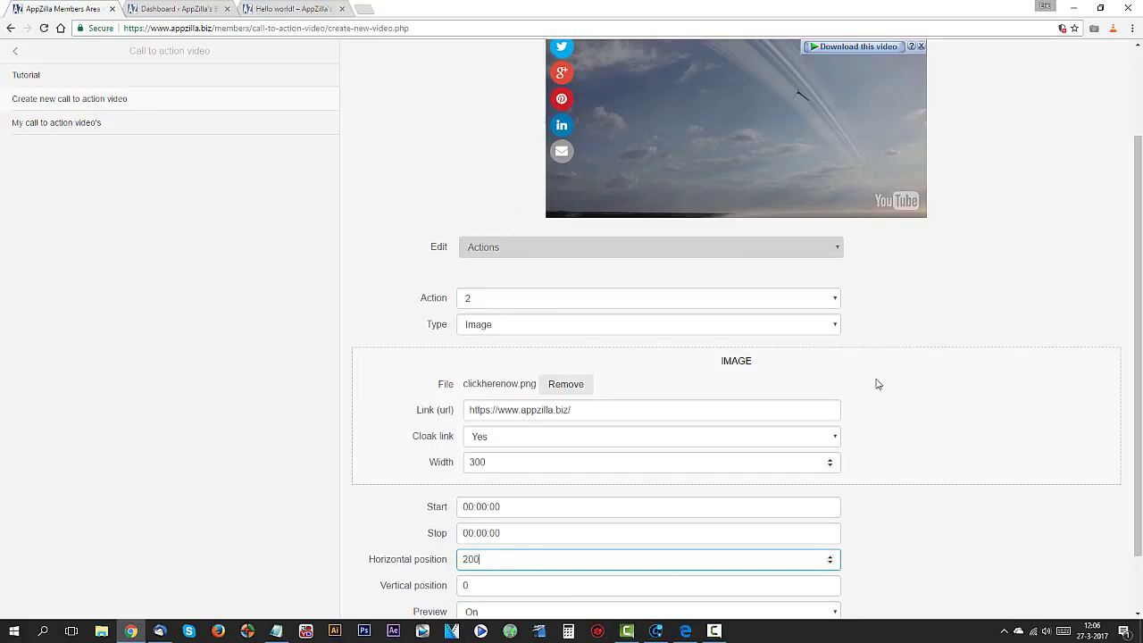
pyautogui.click(964, 375)
pyautogui.scroll(2, 960, 420)
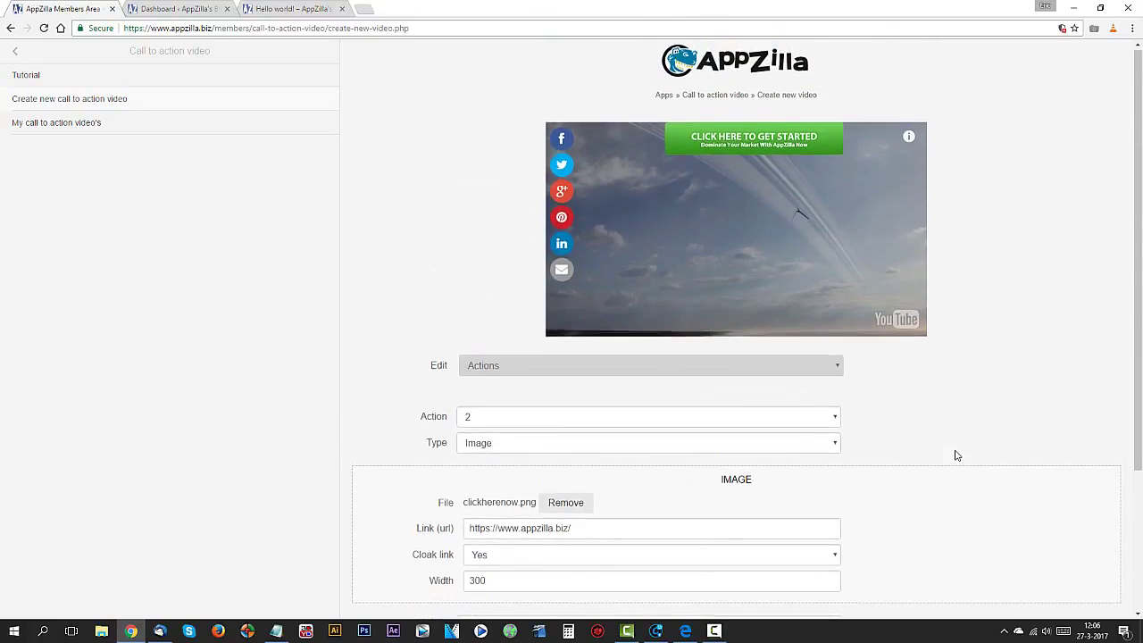
# Set the image's vertical position to 8 and check its placement on the video
pyautogui.scroll(-2, 933, 457)
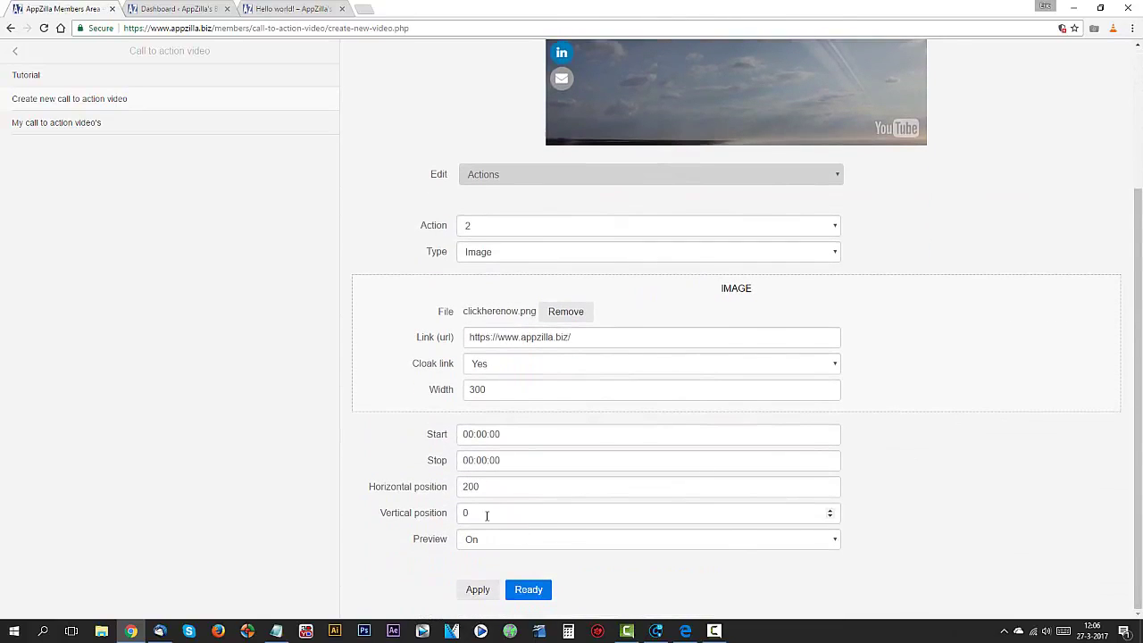
pyautogui.click(830, 516)
pyautogui.click(830, 512)
pyautogui.click(831, 513)
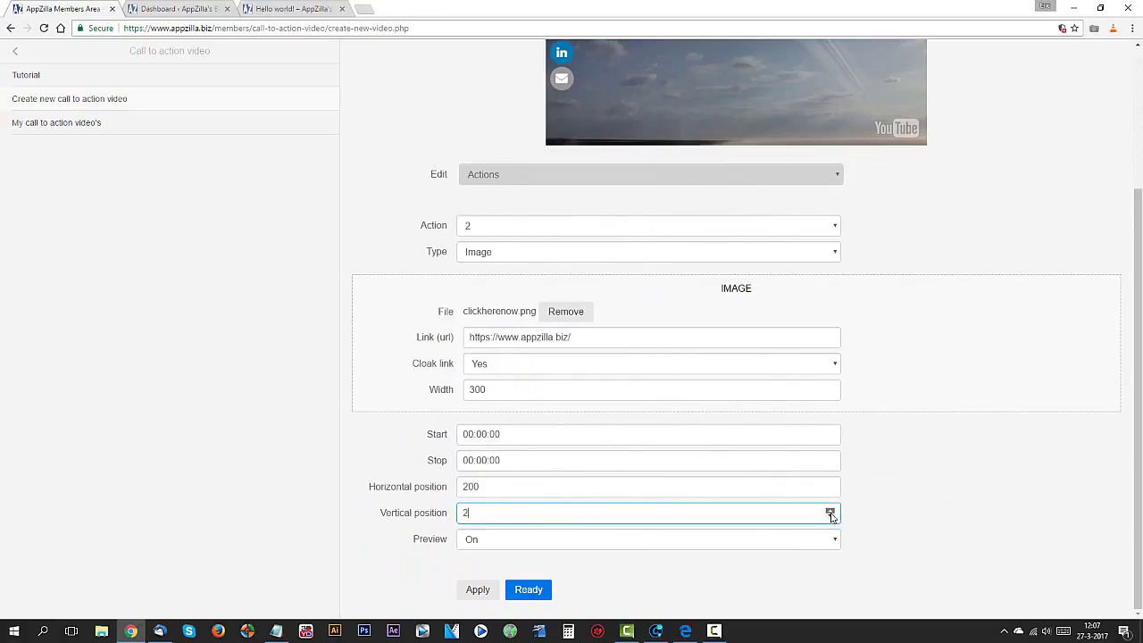
pyautogui.scroll(4, 950, 505)
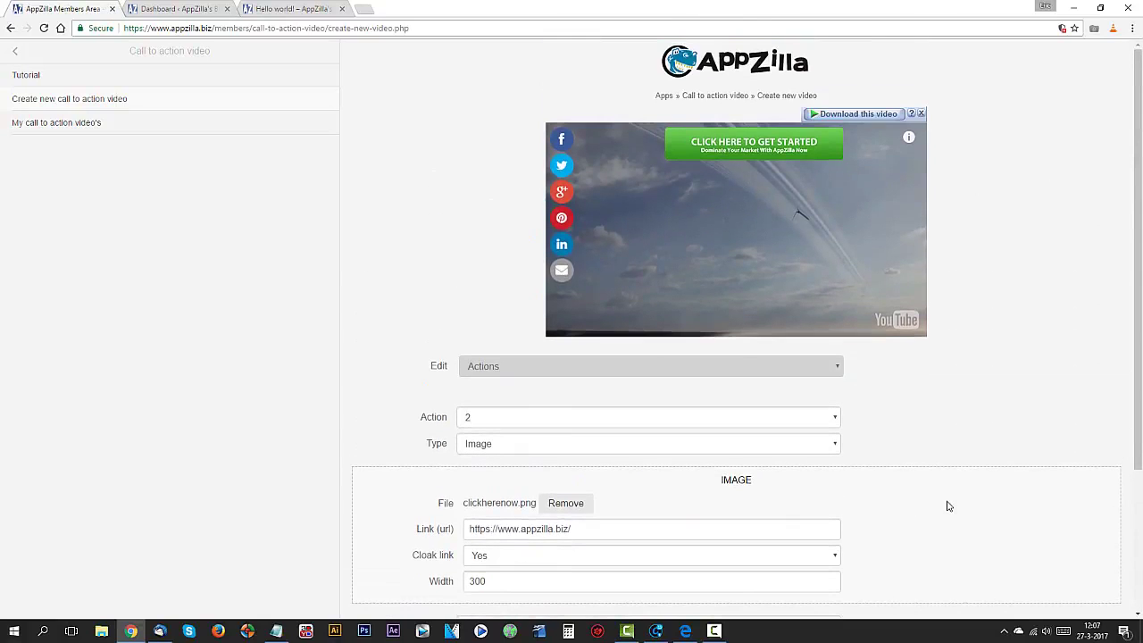
pyautogui.scroll(-1, 949, 506)
pyautogui.scroll(-2, 949, 506)
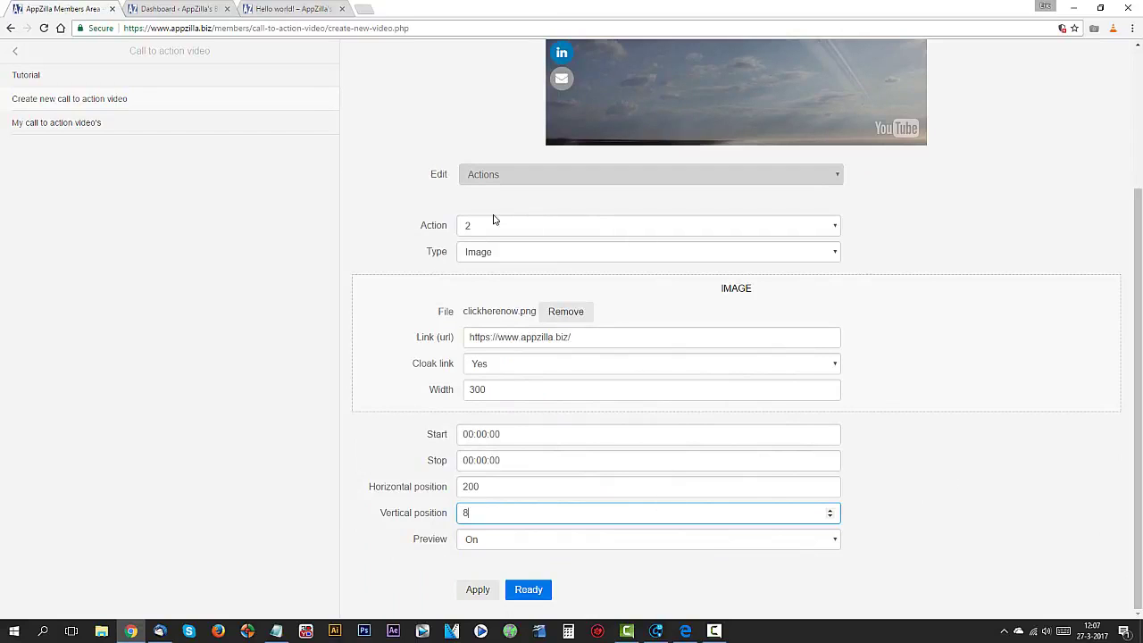
pyautogui.scroll(2, 830, 440)
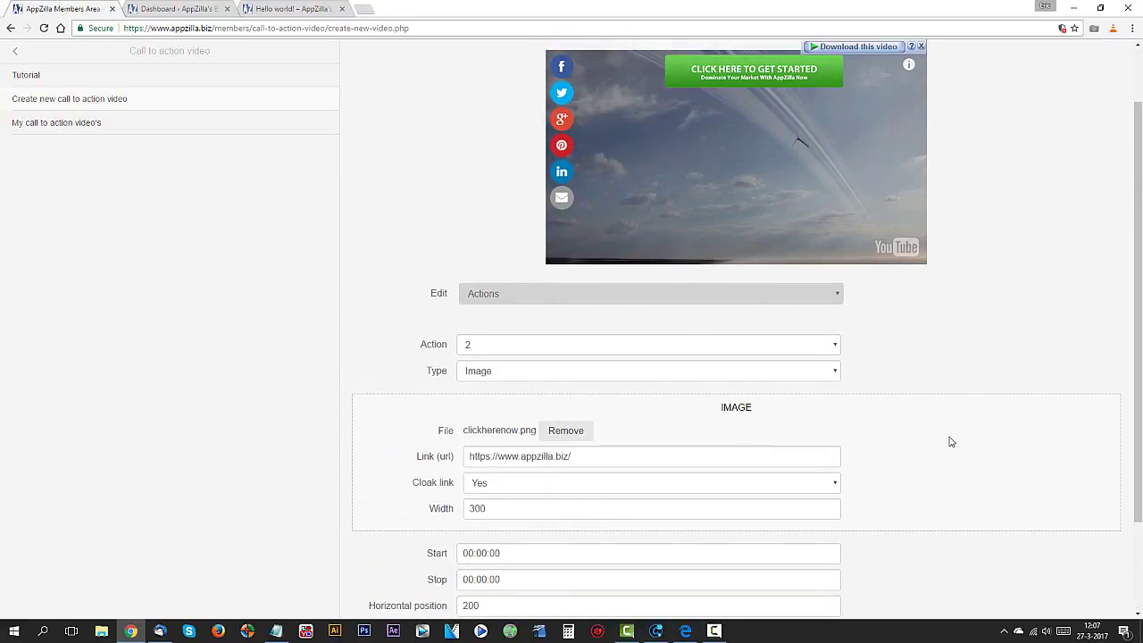
pyautogui.scroll(1, 949, 439)
# Switch to editing action 3 and set its type to Call to action
pyautogui.scroll(-3, 950, 439)
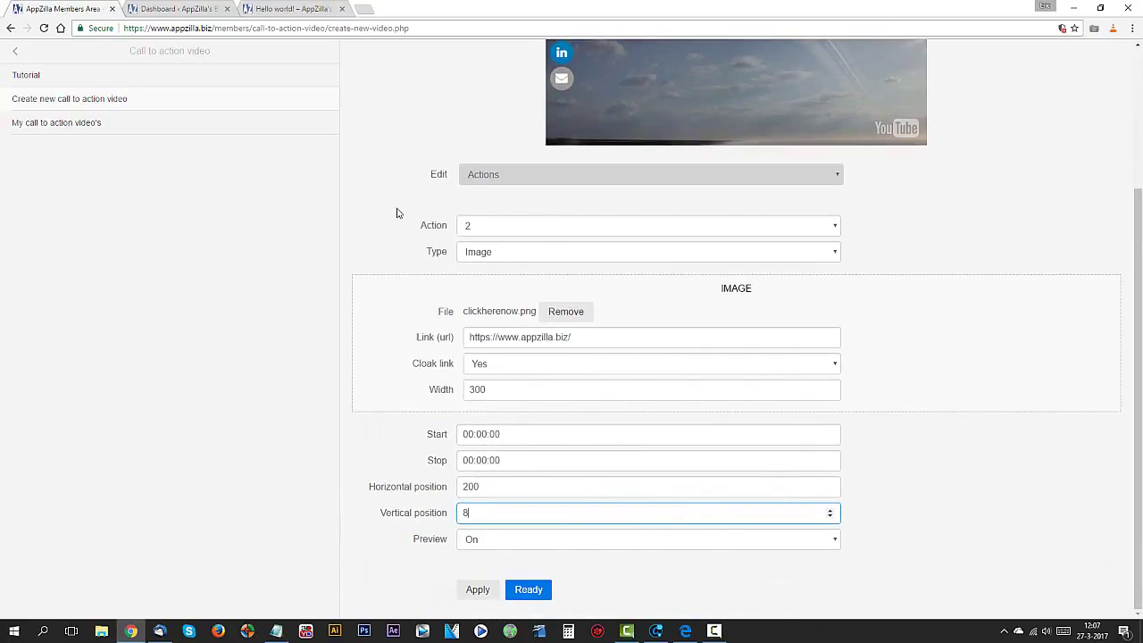
pyautogui.click(492, 178)
pyautogui.click(492, 179)
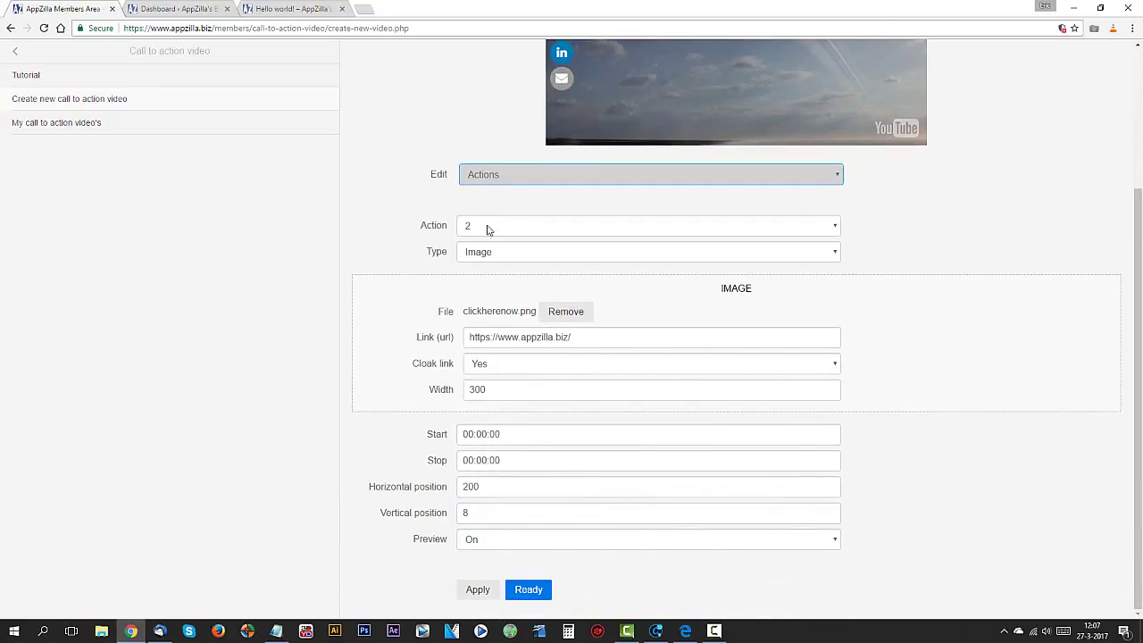
pyautogui.click(488, 230)
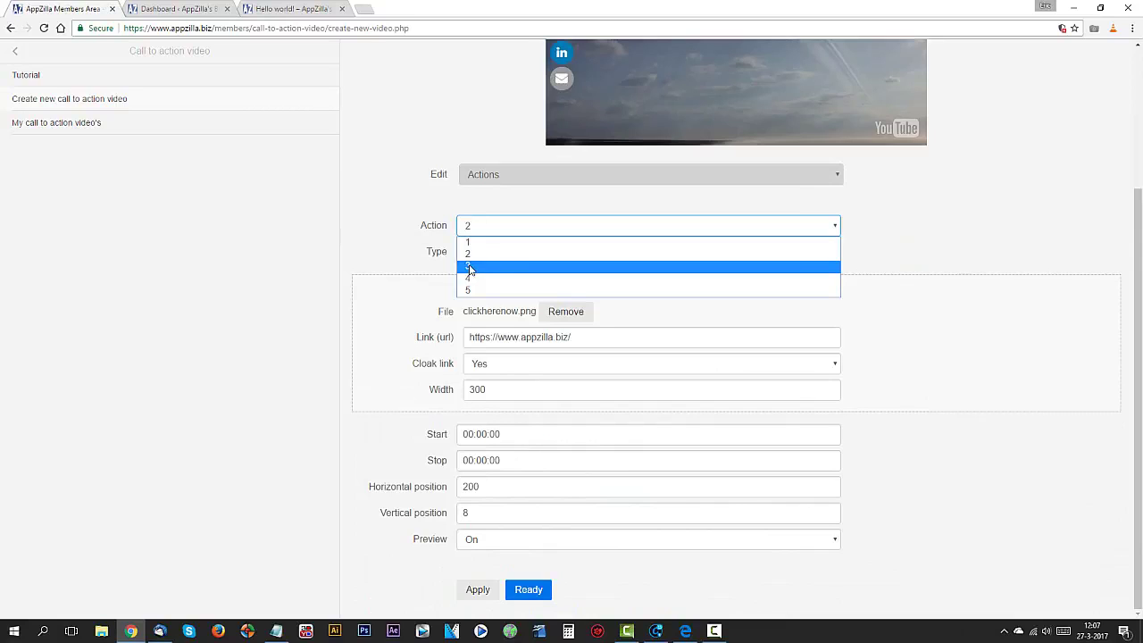
pyautogui.click(470, 270)
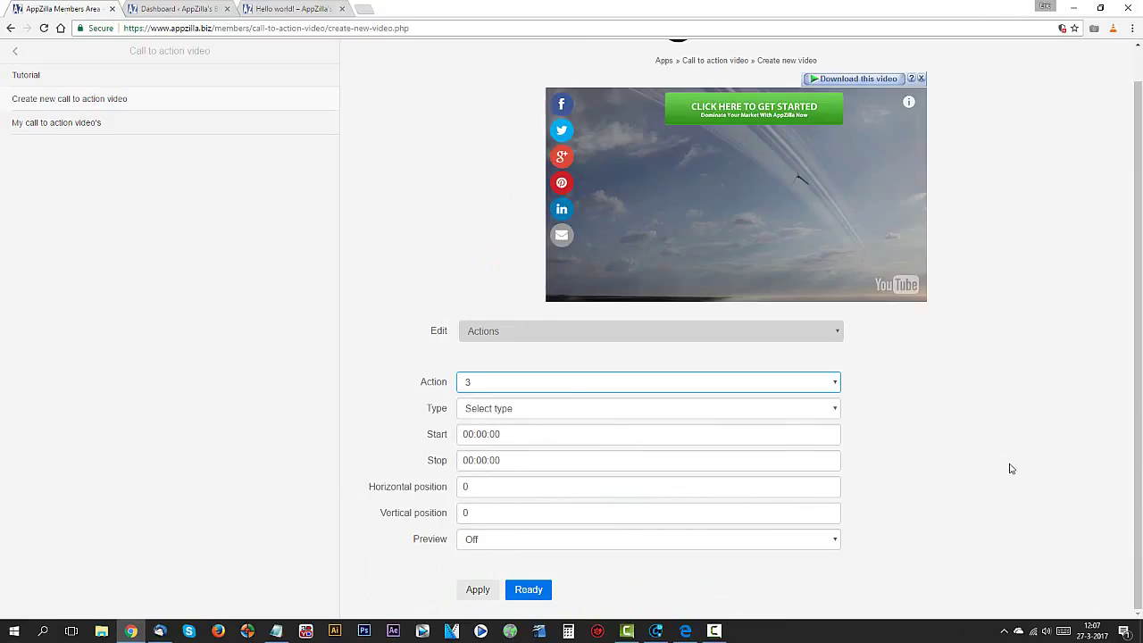
pyautogui.click(513, 413)
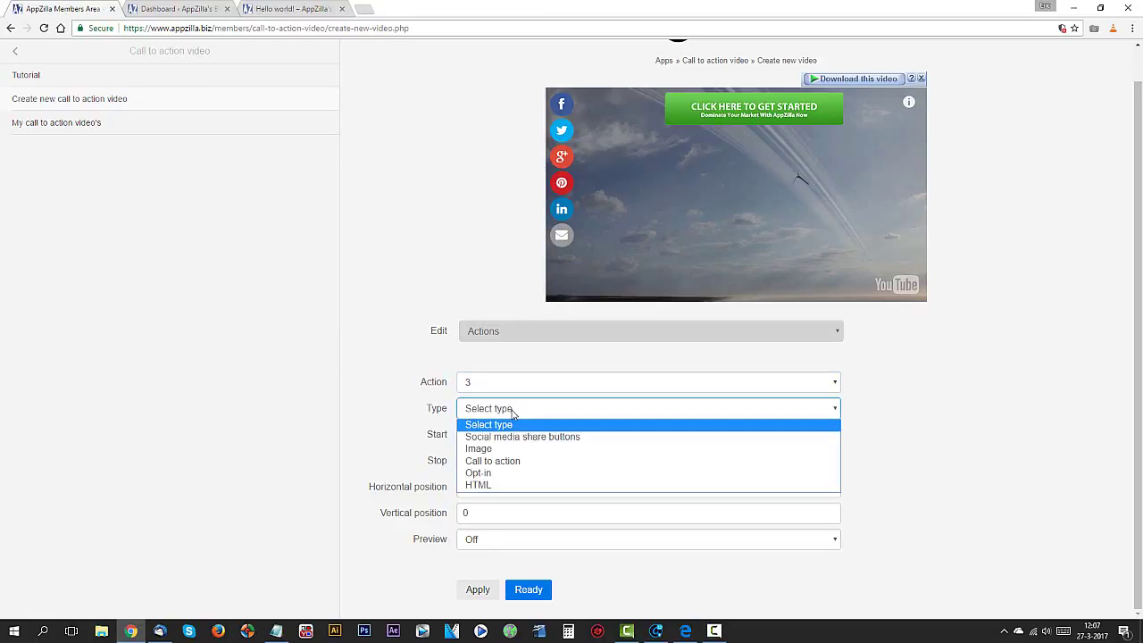
pyautogui.click(506, 461)
# Enter "Click Here" as the text of the call to action
pyautogui.scroll(-2, 508, 459)
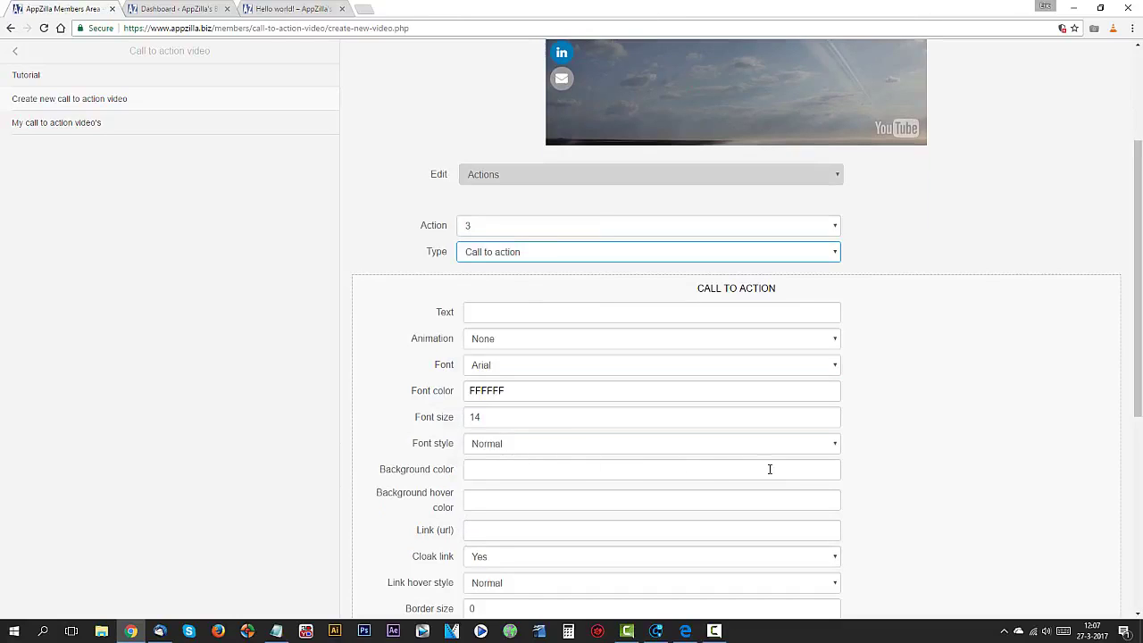
pyautogui.scroll(3, 916, 456)
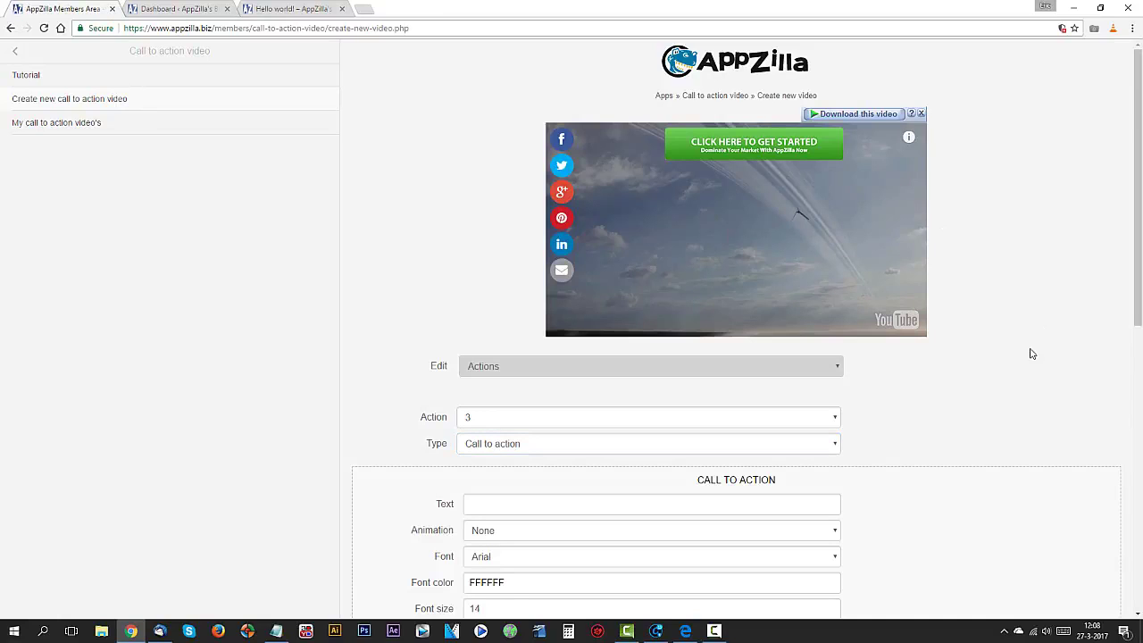
pyautogui.scroll(-2, 1034, 344)
pyautogui.click(497, 384)
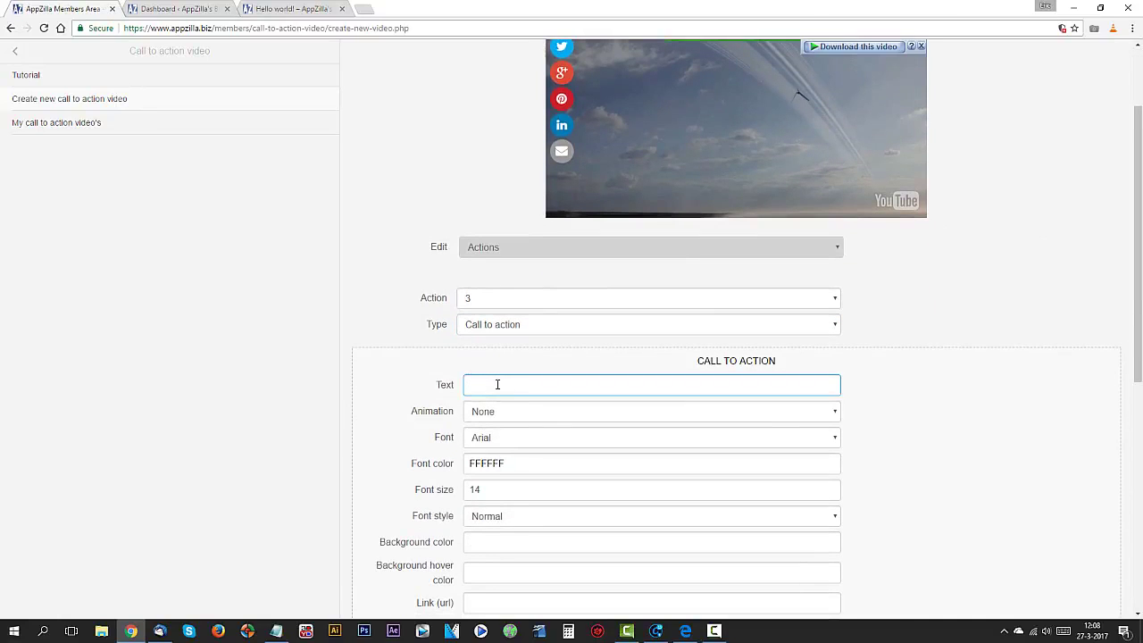
pyautogui.write('Click Here')
pyautogui.scroll(1, 990, 398)
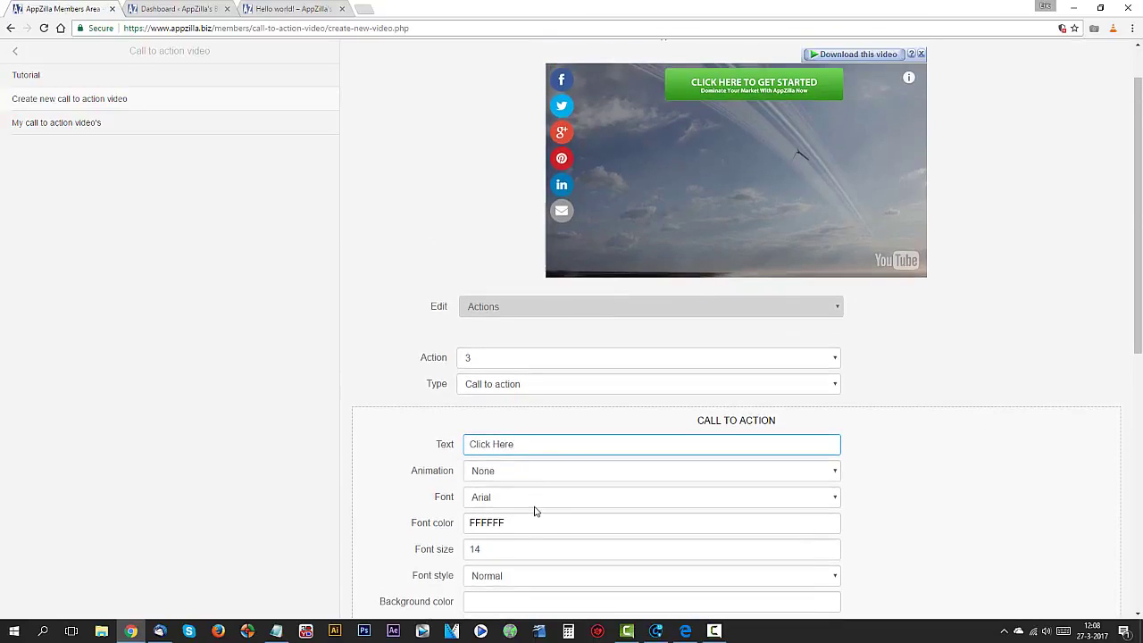
# Turn on the preview of action 3 and check the call to action text over the video
pyautogui.scroll(-6, 855, 452)
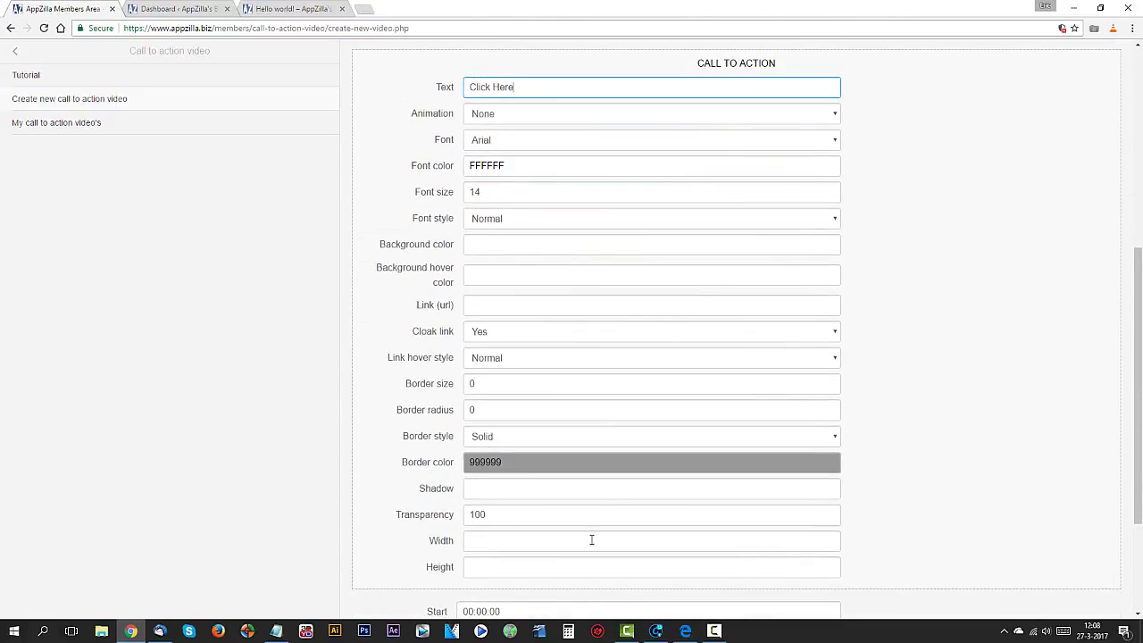
pyautogui.scroll(-3, 908, 492)
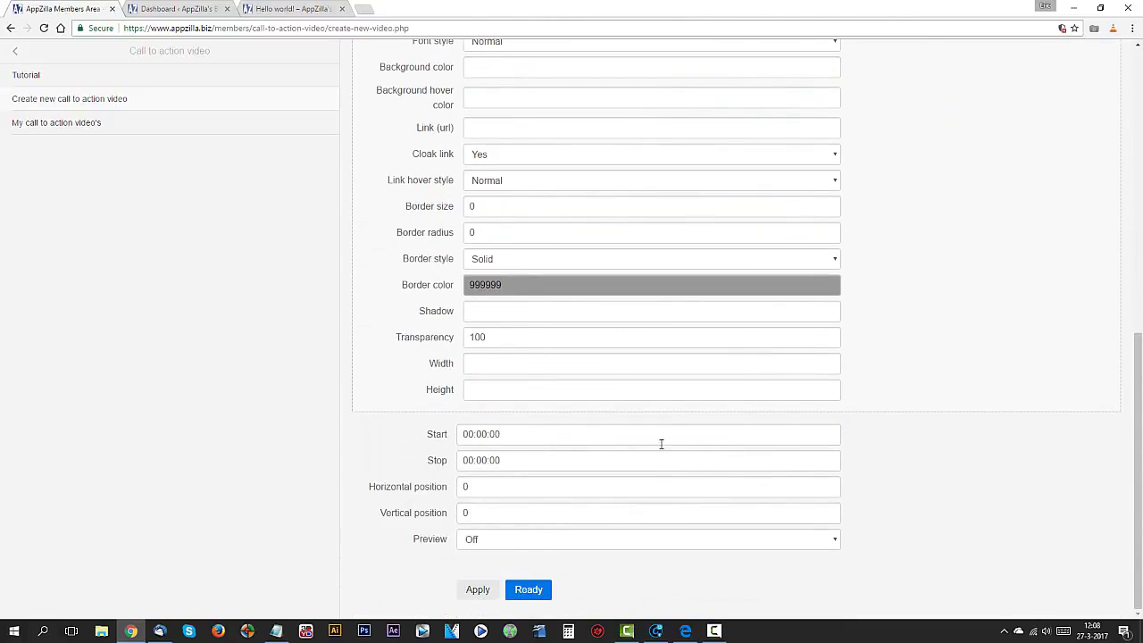
pyautogui.click(496, 544)
pyautogui.click(500, 556)
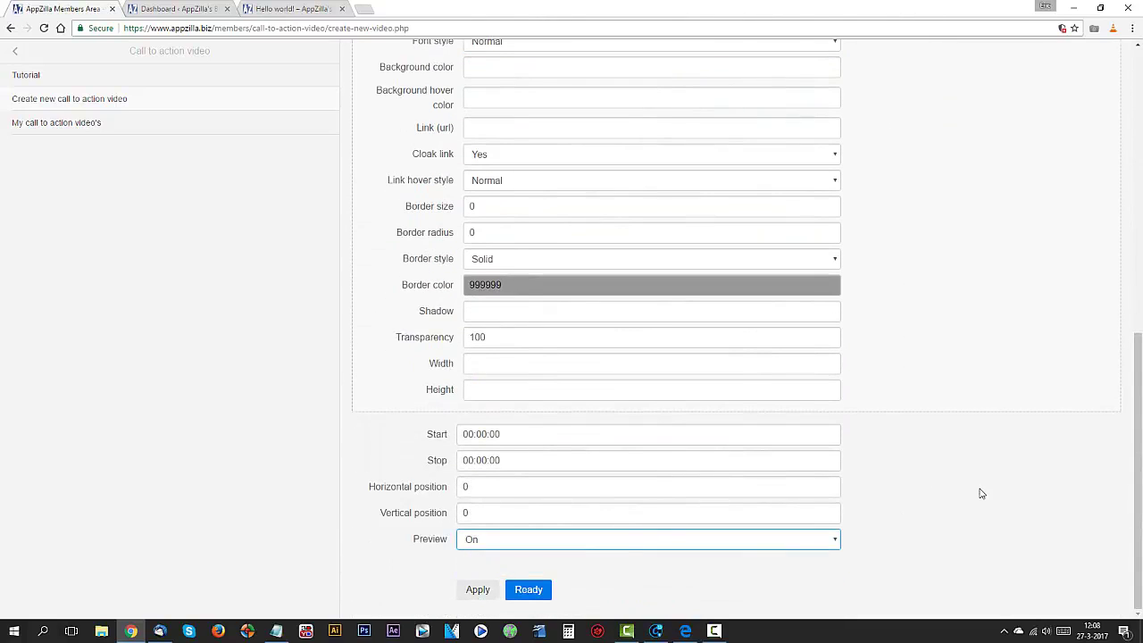
pyautogui.scroll(8, 981, 494)
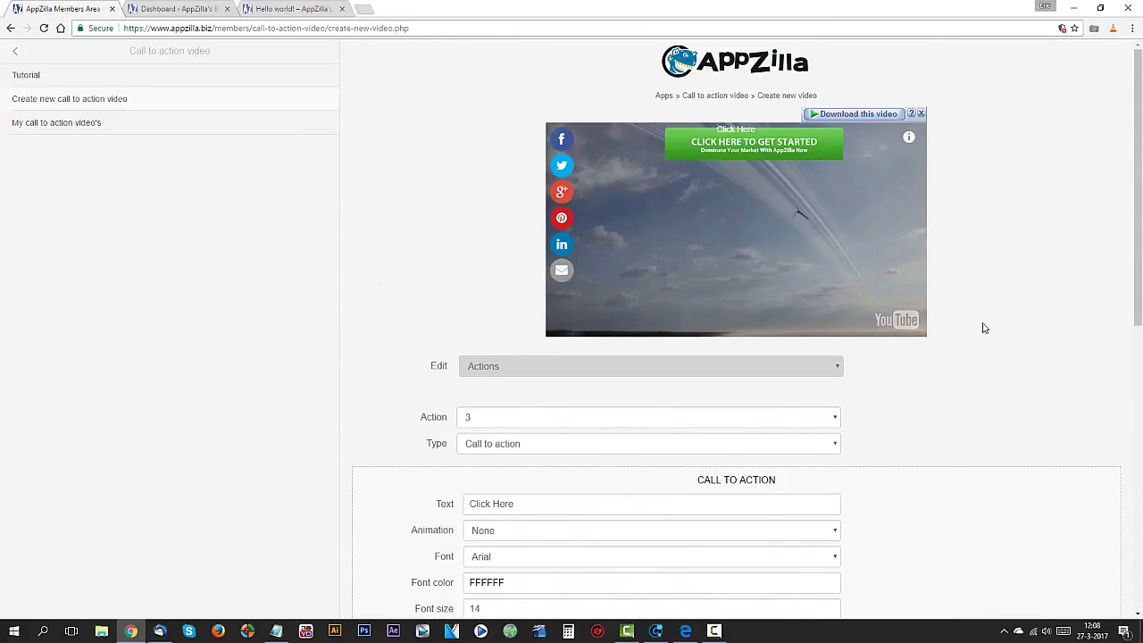
pyautogui.scroll(-2, 977, 357)
pyautogui.scroll(1, 977, 357)
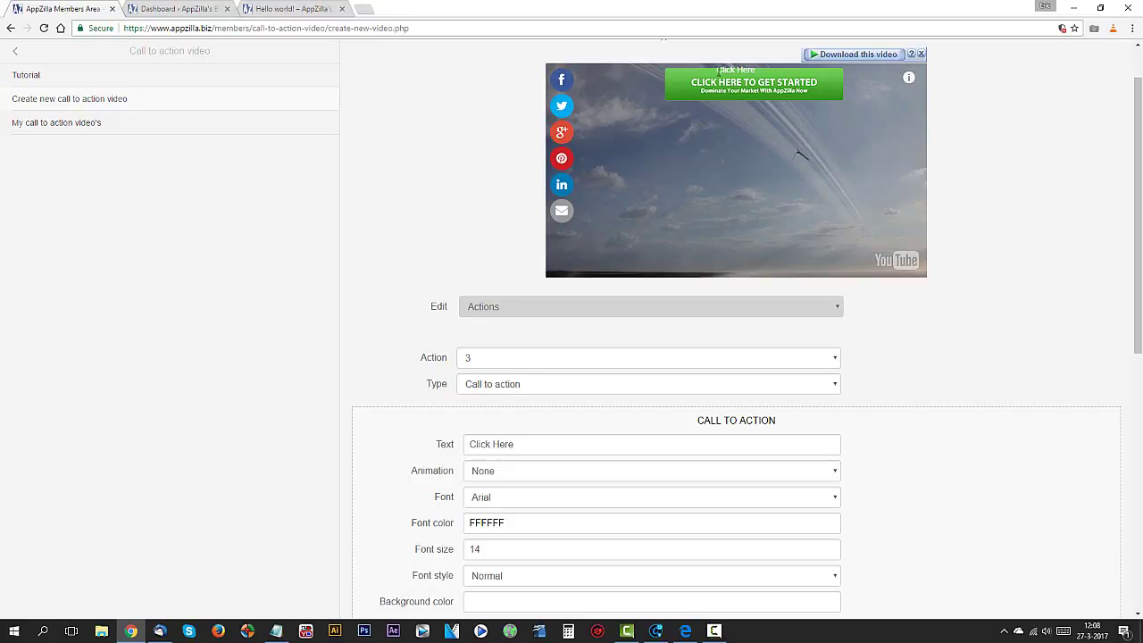
# Set the call to action's width to 300 and height to 60, and check its placement on the video
pyautogui.scroll(-3, 896, 367)
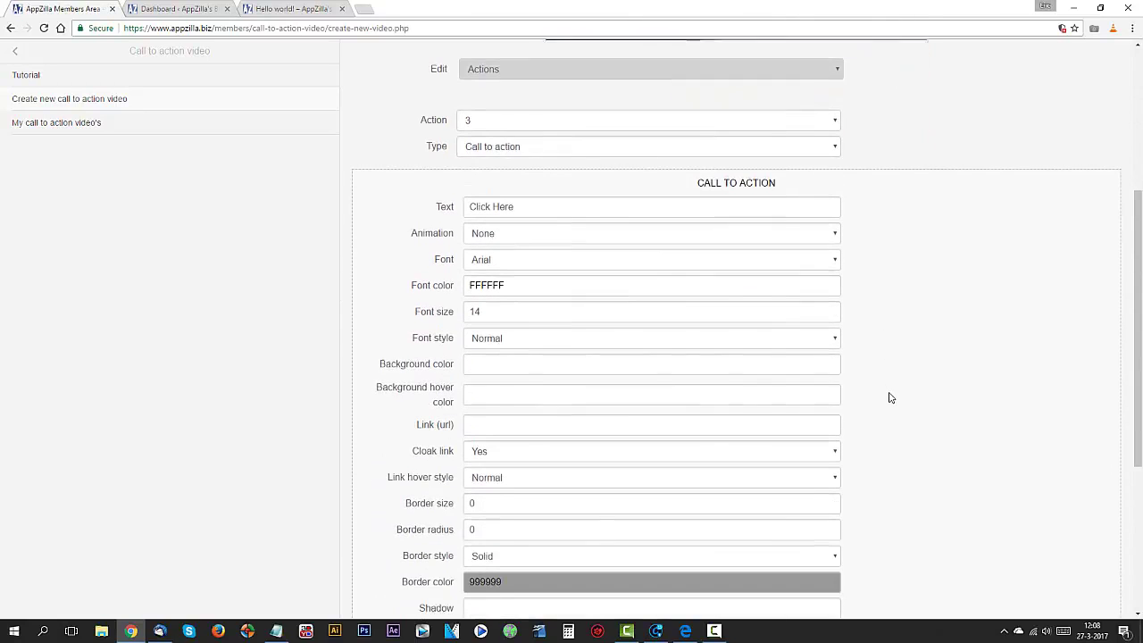
pyautogui.scroll(-3, 887, 408)
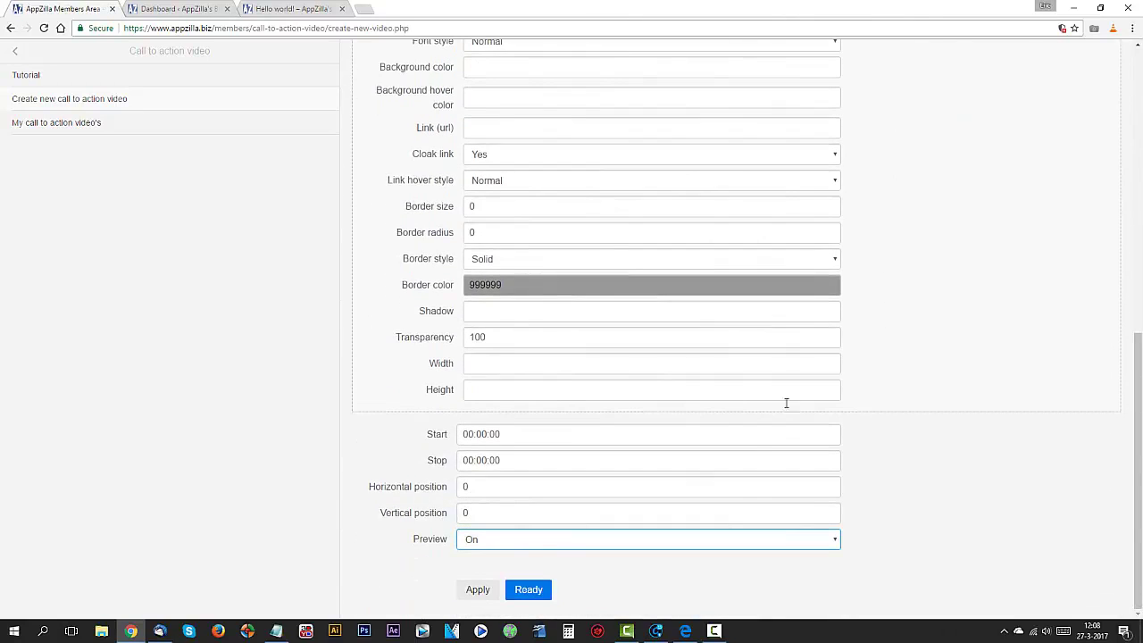
pyautogui.scroll(2, 618, 505)
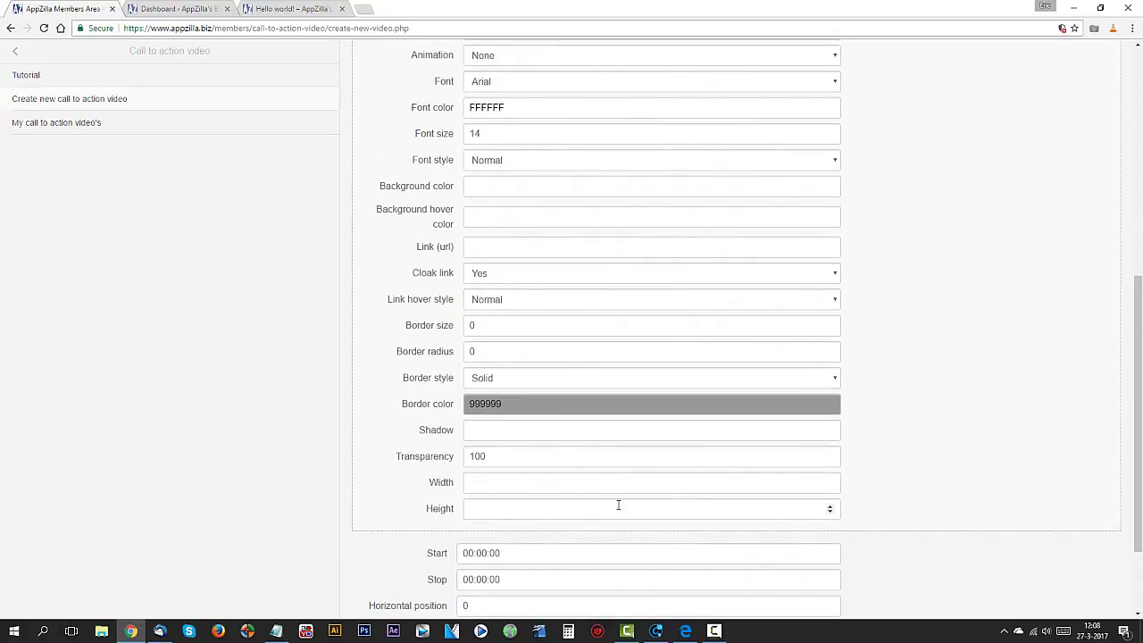
pyautogui.click(498, 481)
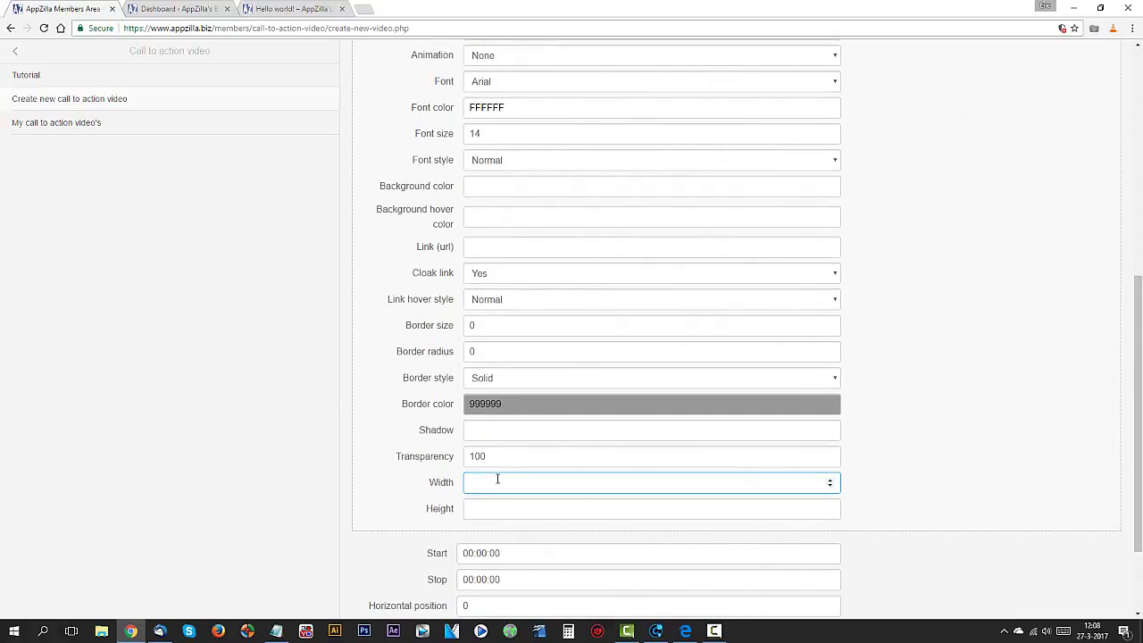
pyautogui.write('300')
pyautogui.click(522, 507)
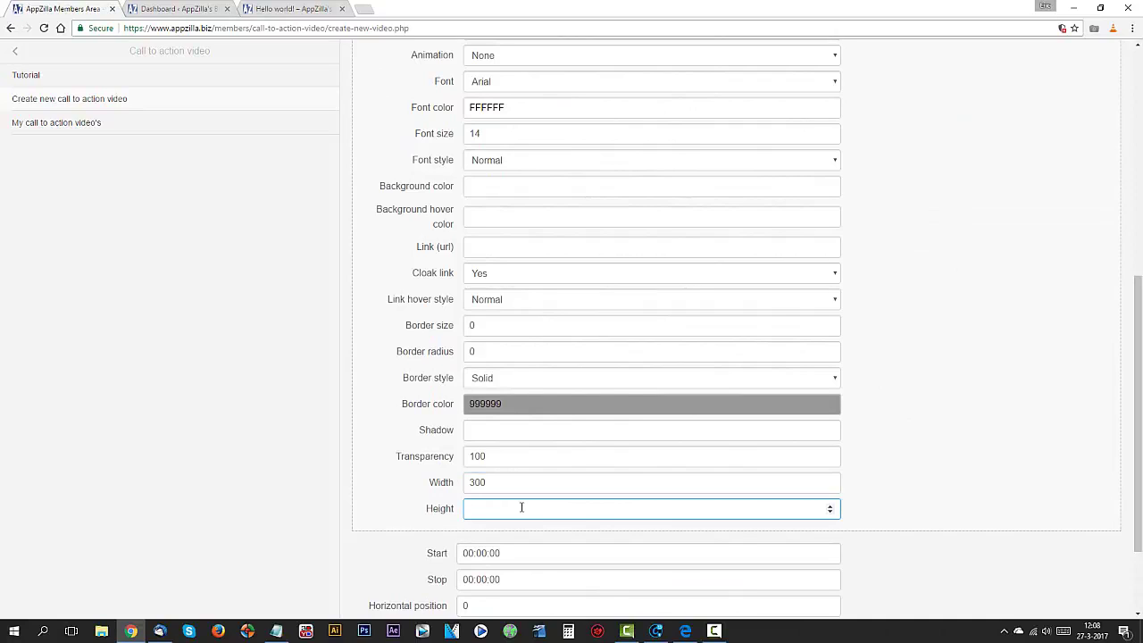
pyautogui.write('60')
pyautogui.click(992, 408)
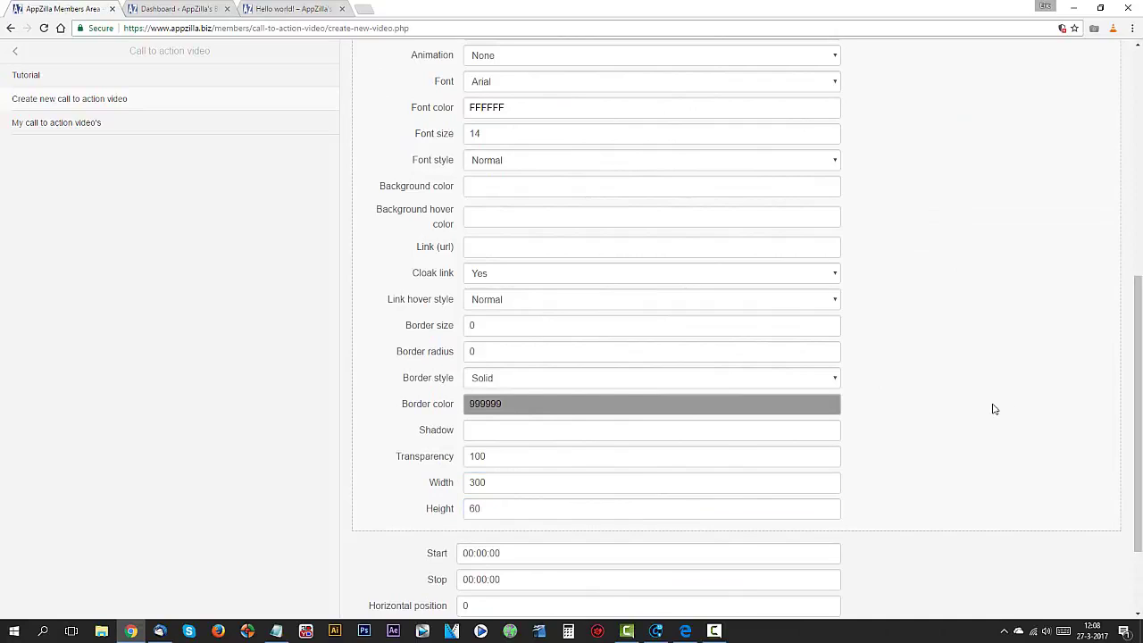
pyautogui.scroll(5, 989, 419)
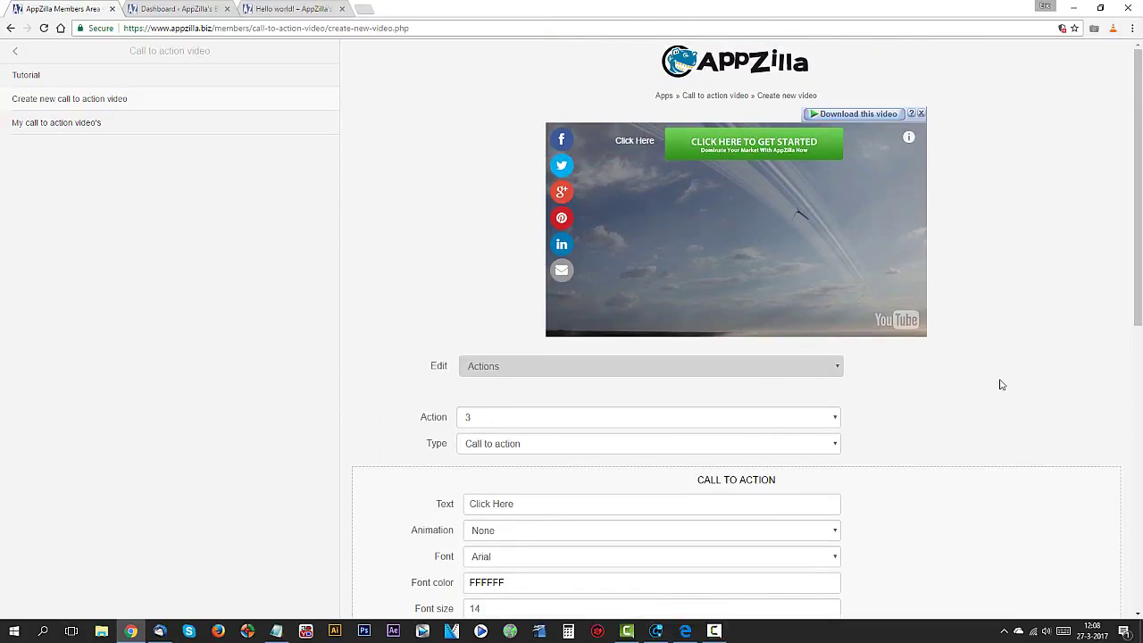
# Set the call to action's background color to pink FF5EEF and its background hover color to FF30E3
pyautogui.scroll(-5, 980, 454)
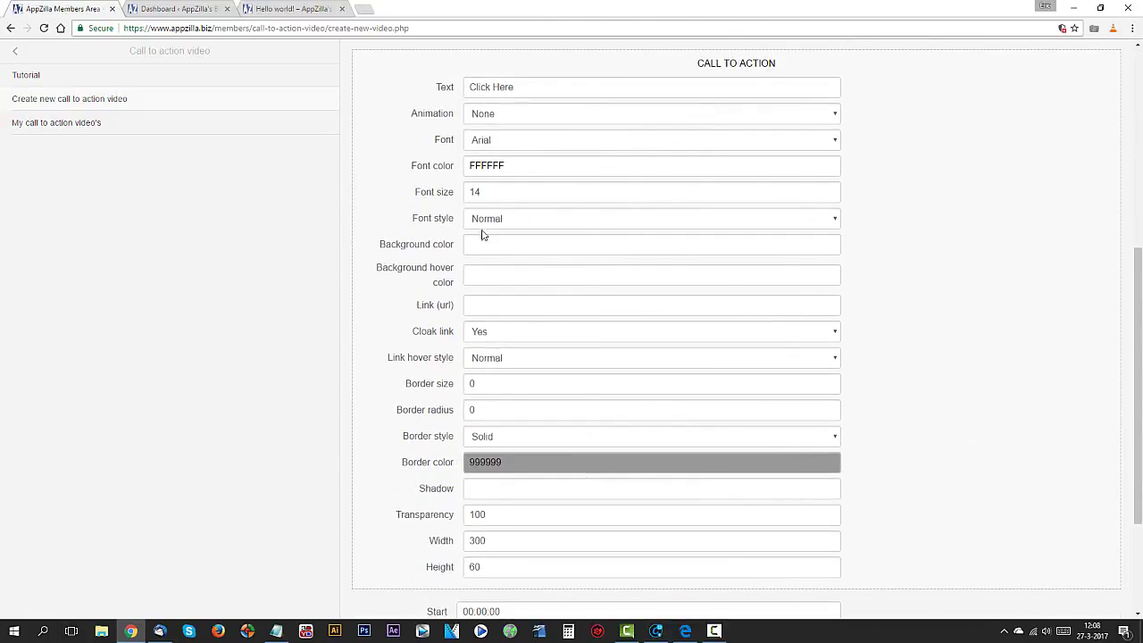
pyautogui.click(535, 245)
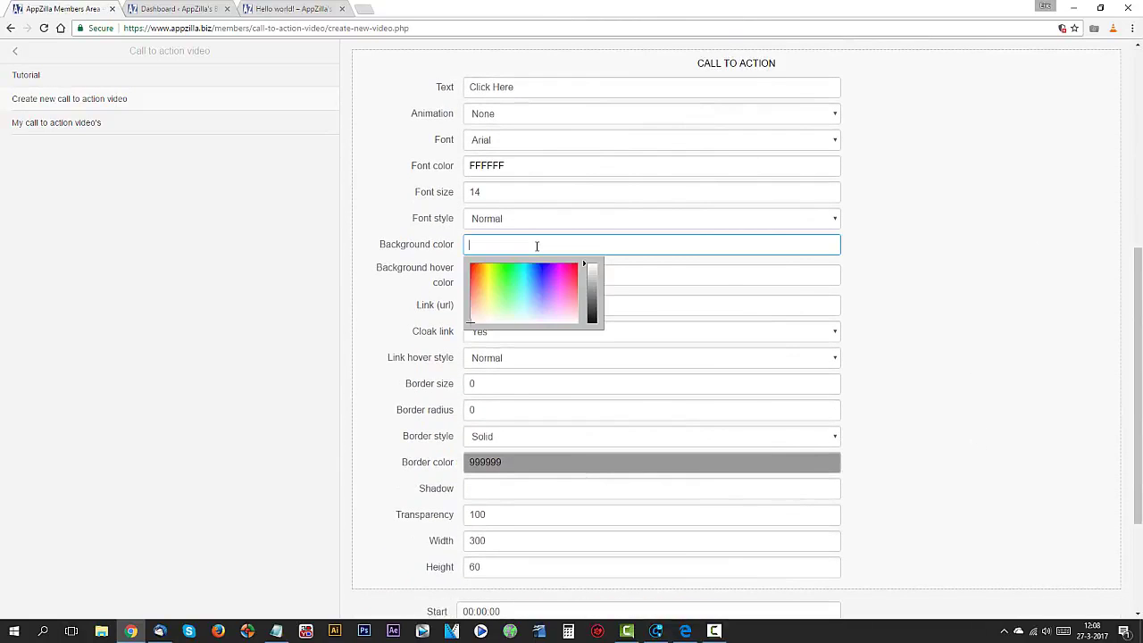
pyautogui.click(561, 284)
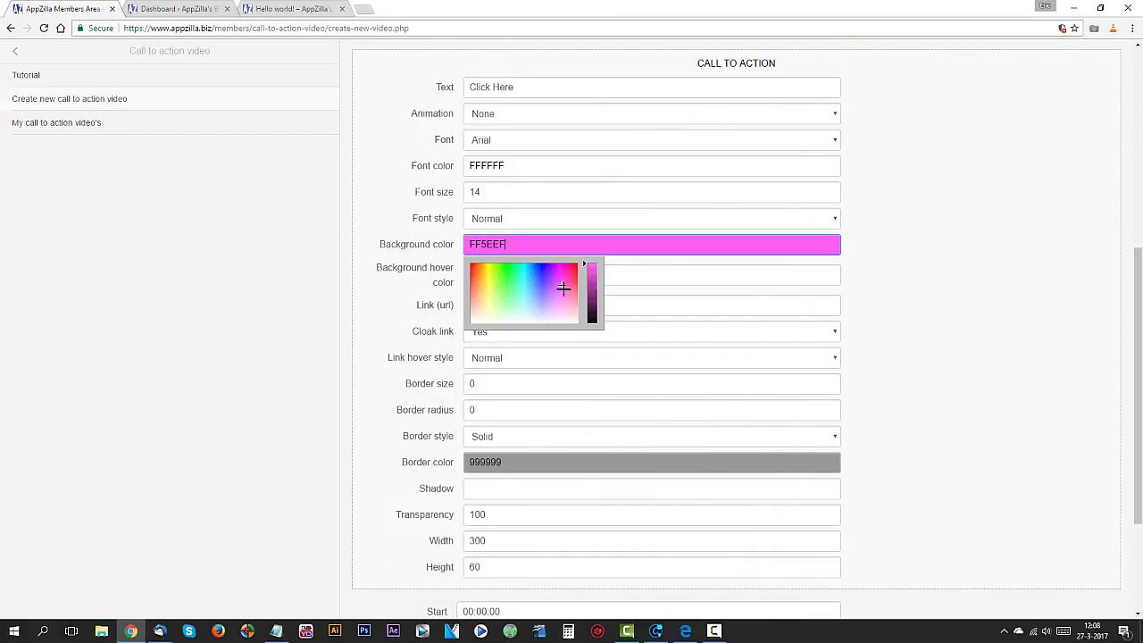
pyautogui.click(913, 255)
pyautogui.click(486, 274)
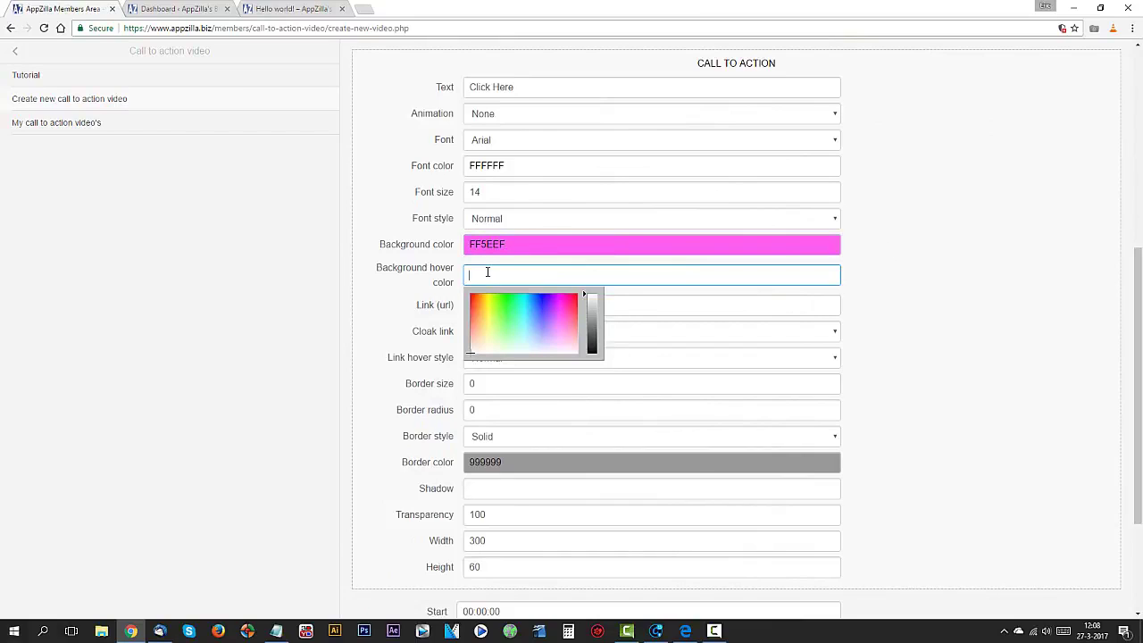
pyautogui.click(561, 304)
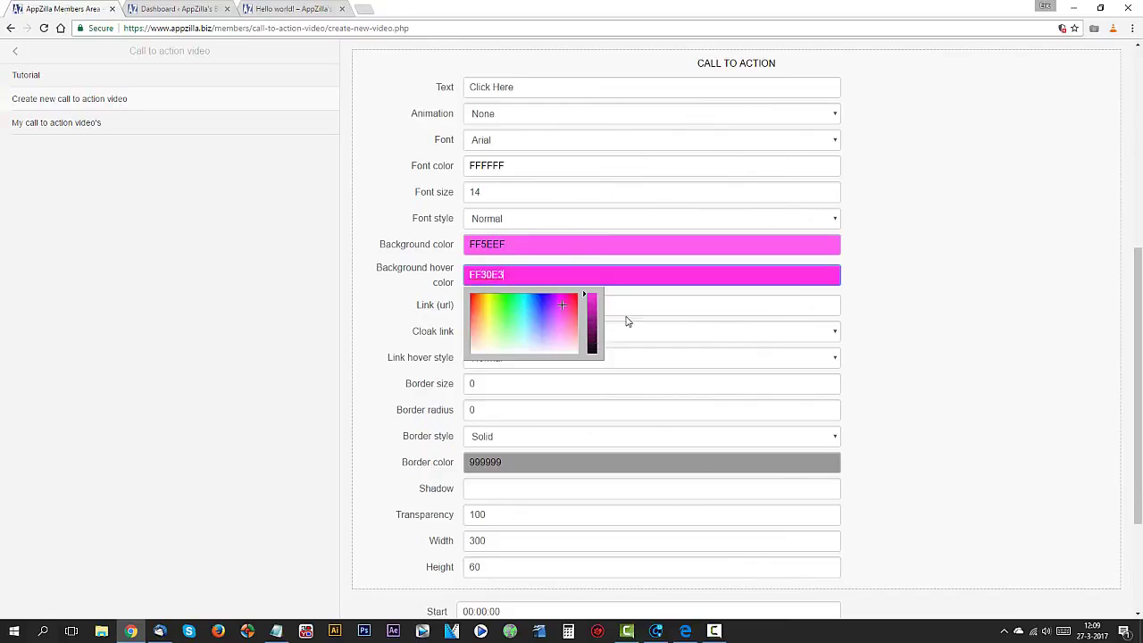
pyautogui.click(928, 333)
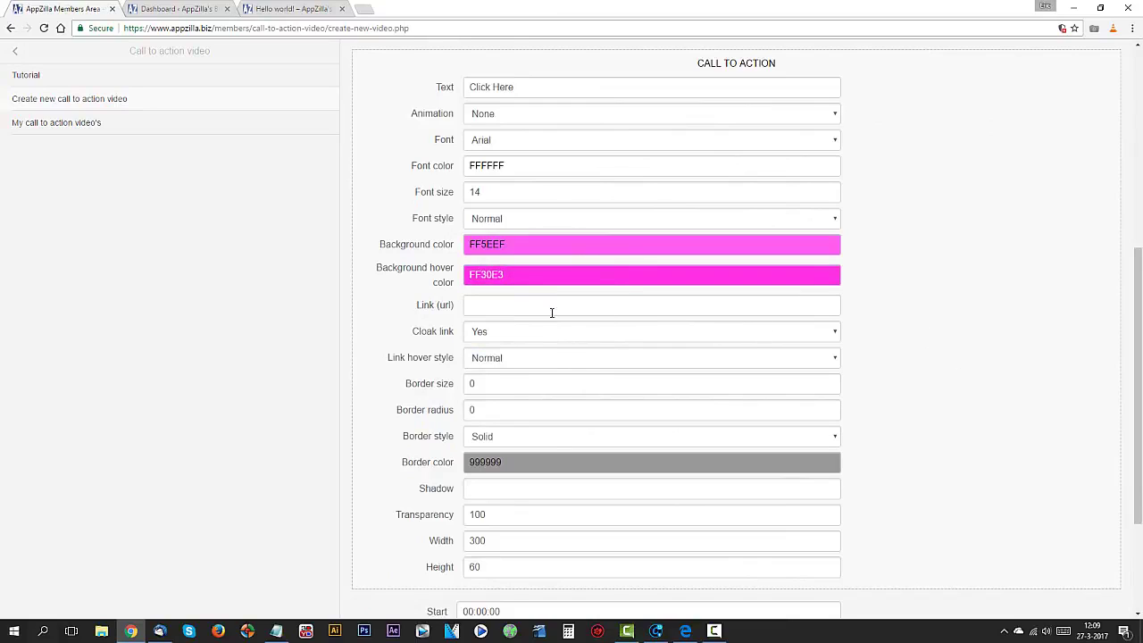
pyautogui.moveTo(125, 28); pyautogui.dragTo(217, 29)
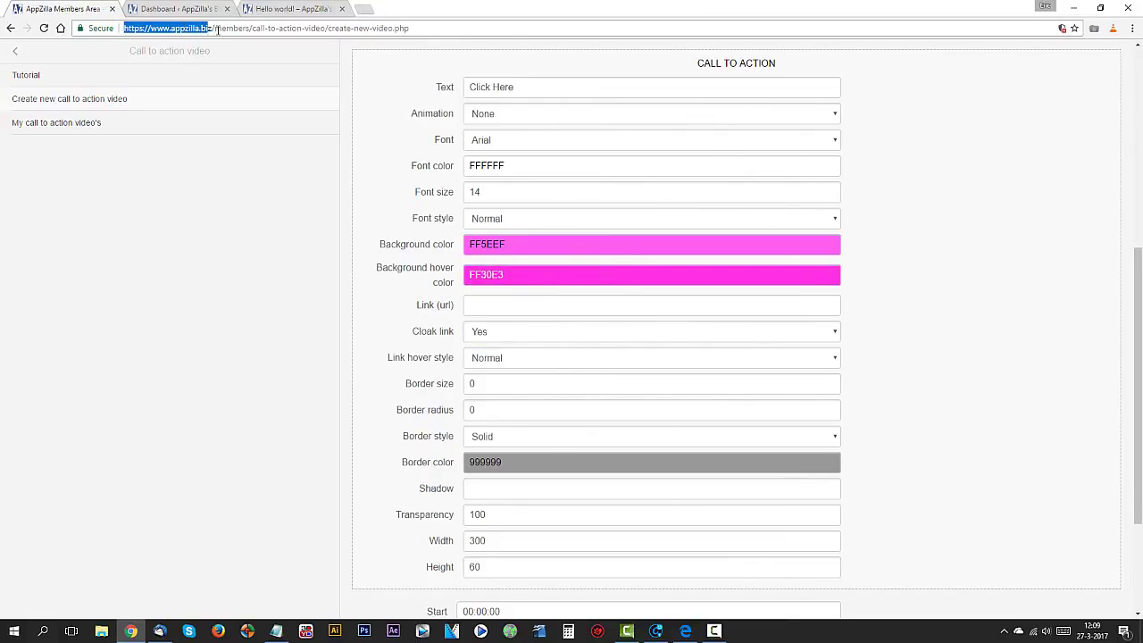
pyautogui.rightClick(215, 29)
pyautogui.click(232, 72)
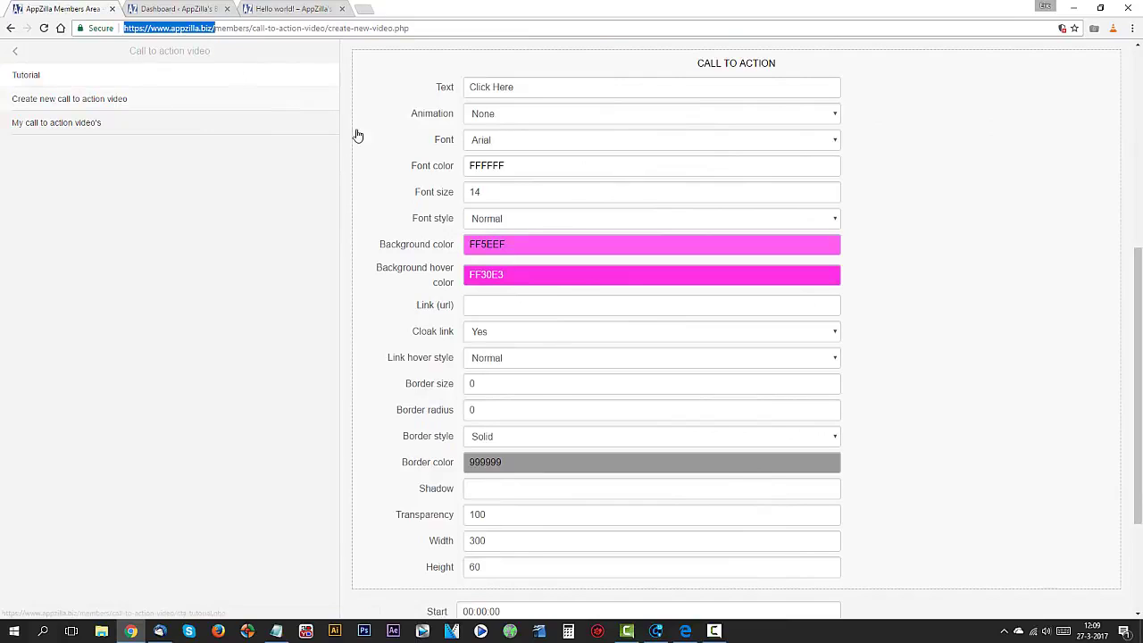
pyautogui.click(487, 308)
pyautogui.rightClick(488, 306)
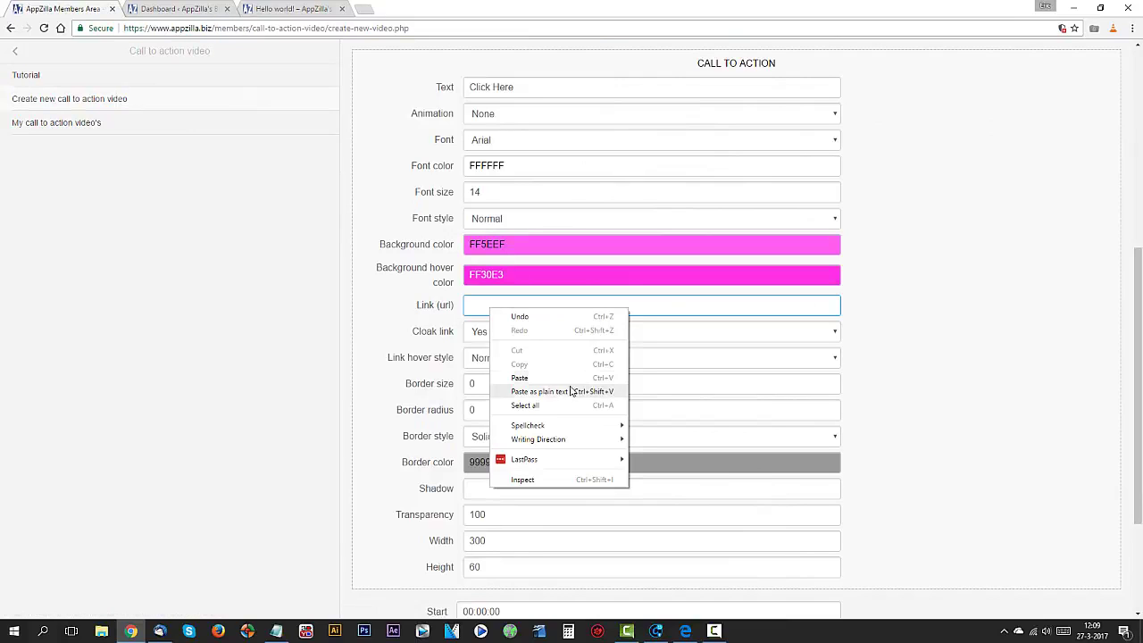
pyautogui.click(520, 379)
pyautogui.click(986, 347)
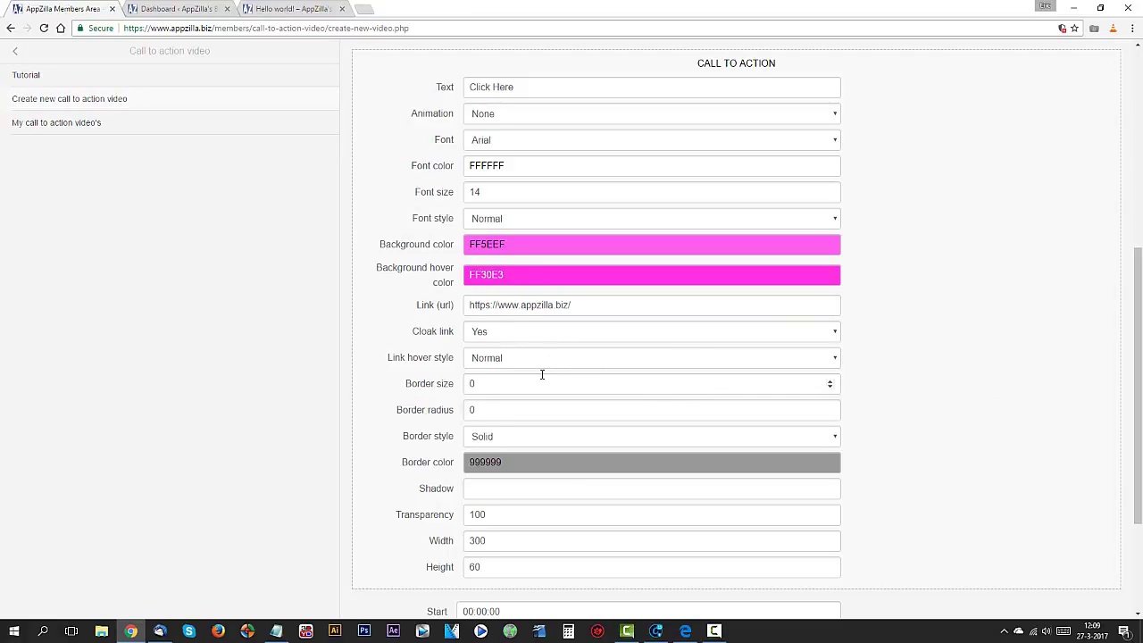
pyautogui.scroll(5, 982, 357)
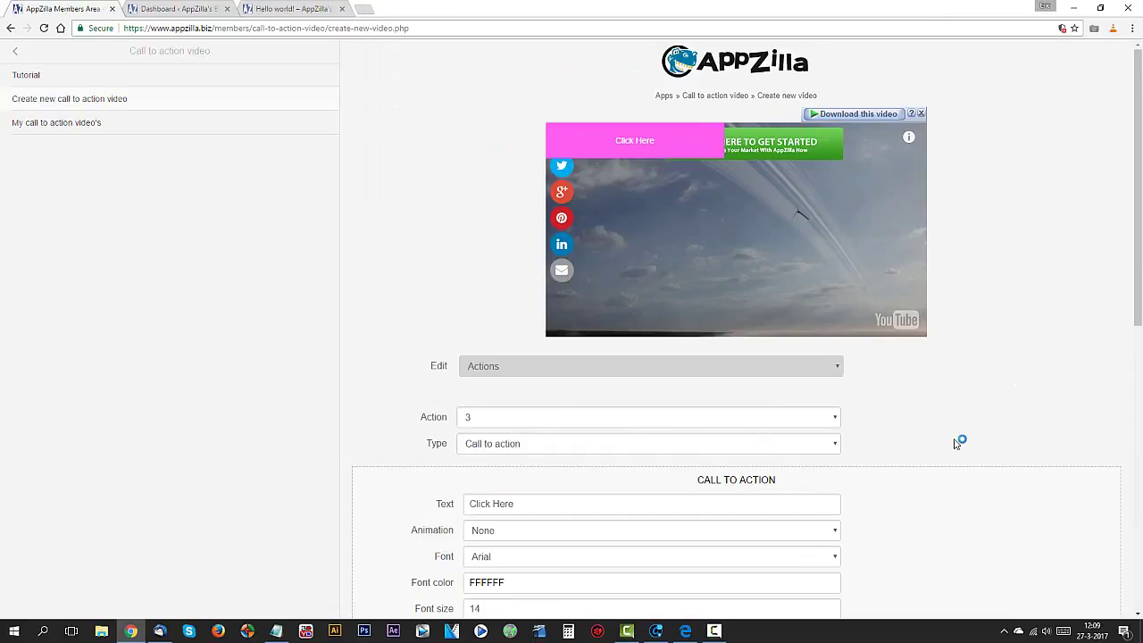
# Set the call to action's animation to Scroll and watch its effect in the video preview
pyautogui.scroll(-3, 978, 436)
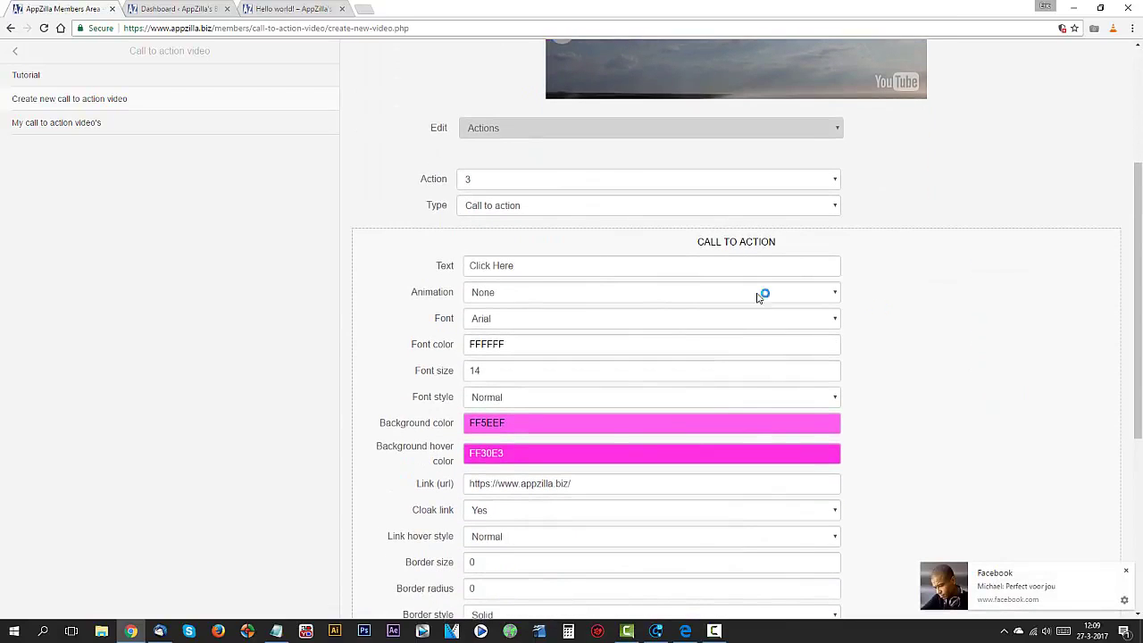
pyautogui.click(509, 296)
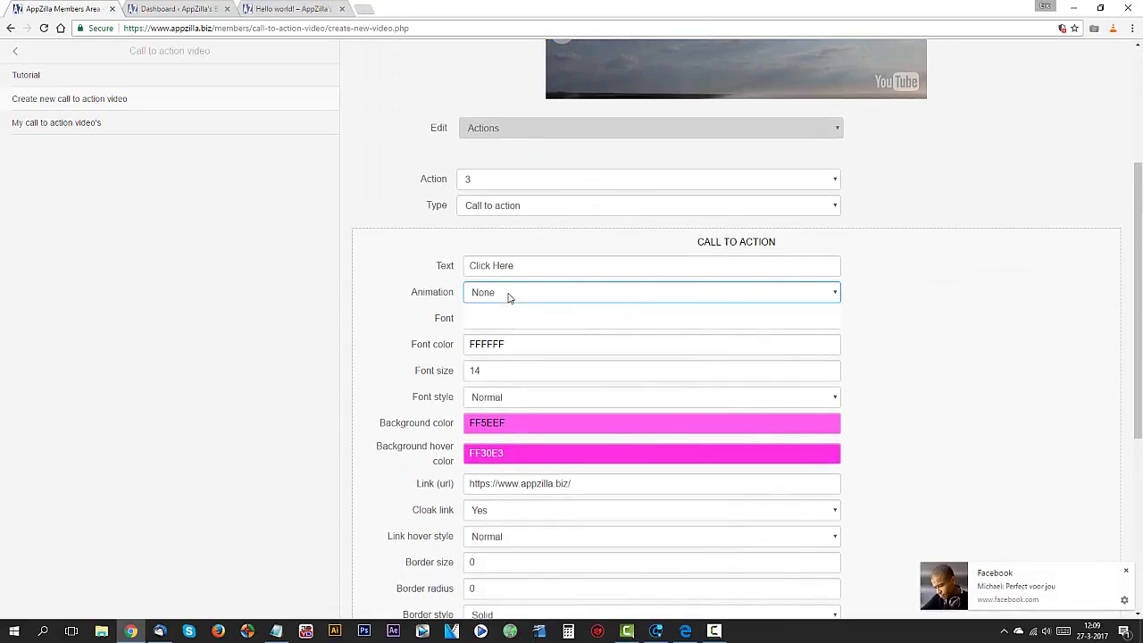
pyautogui.click(520, 322)
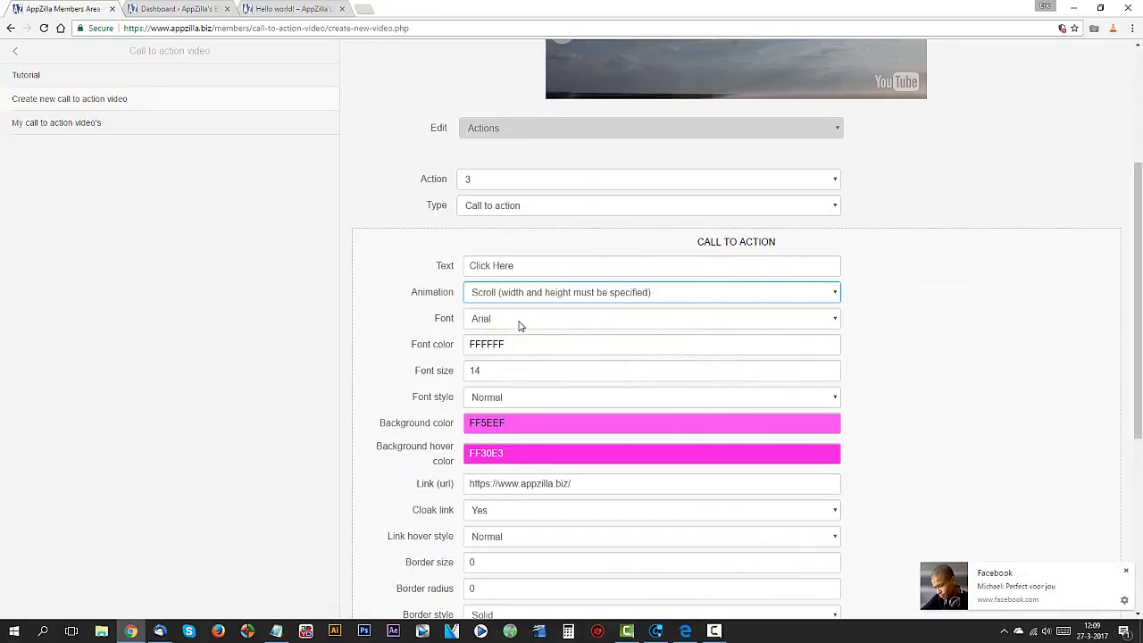
pyautogui.scroll(3, 1024, 408)
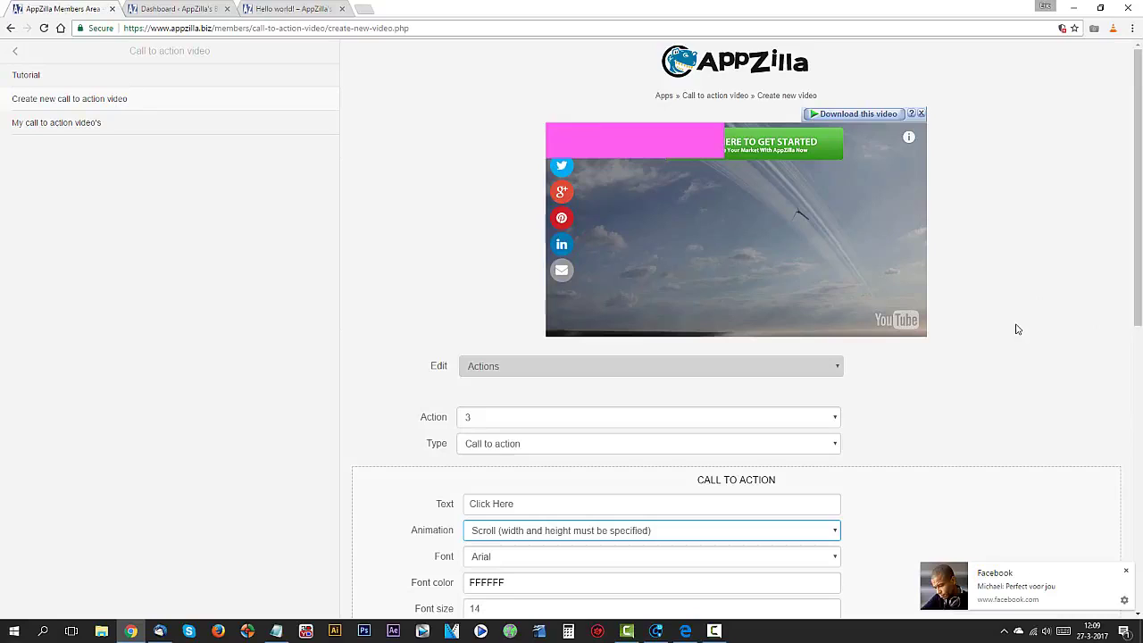
# Set the call to action's animation back to None
pyautogui.scroll(-1, 1027, 336)
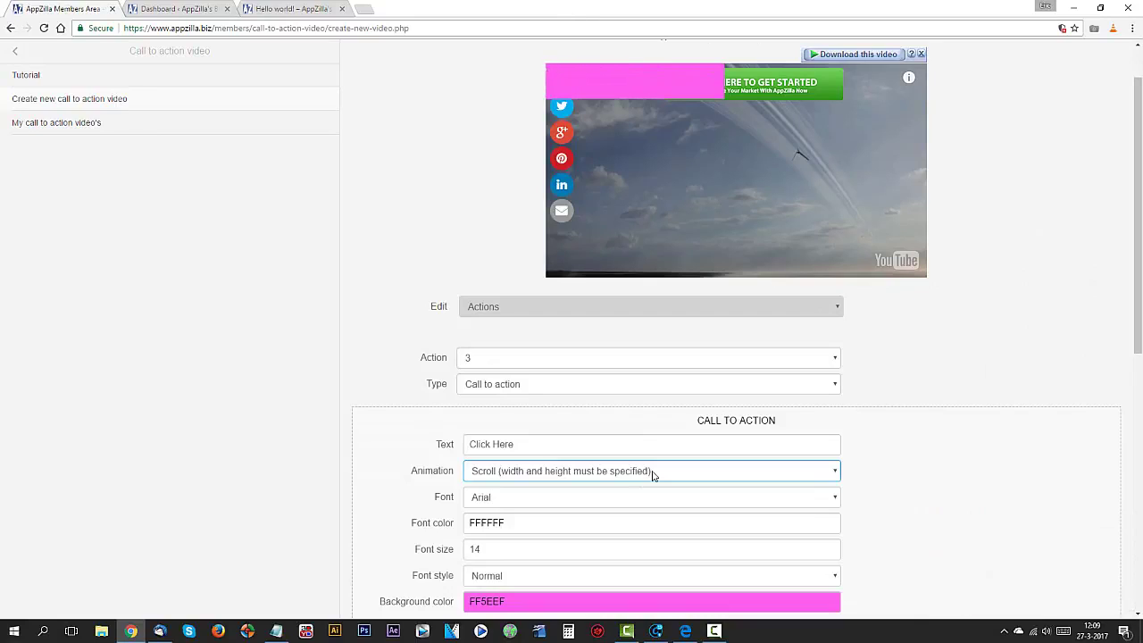
pyautogui.click(651, 473)
pyautogui.click(636, 477)
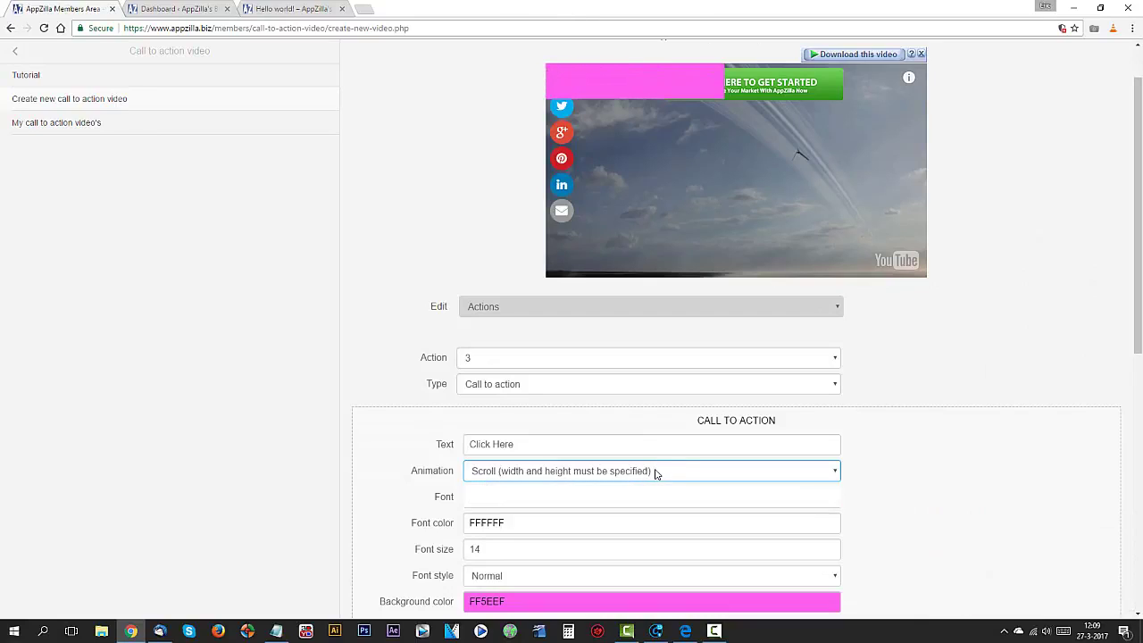
pyautogui.click(654, 473)
pyautogui.click(633, 482)
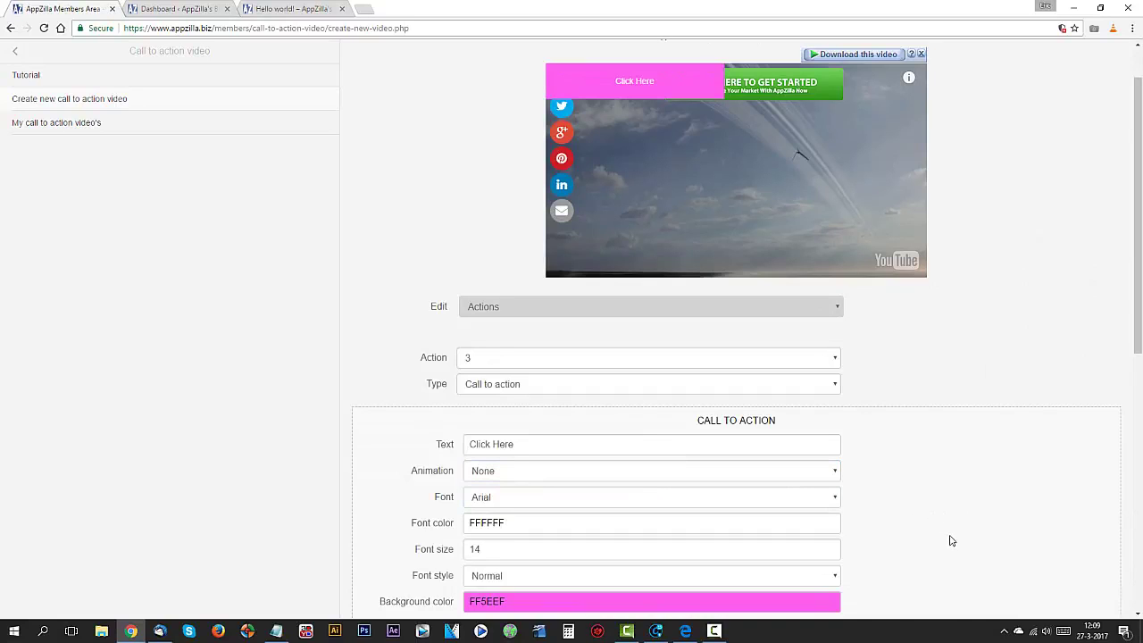
pyautogui.scroll(-3, 955, 539)
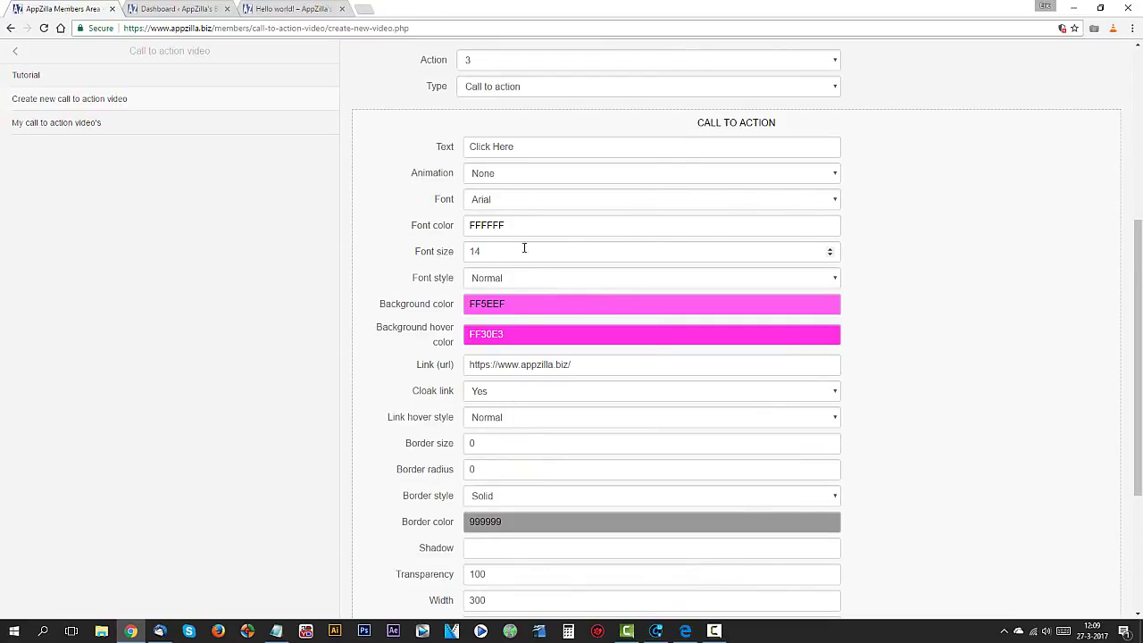
# Set the call to action's font size to 27 and its font style to Bold
pyautogui.click(831, 248)
pyautogui.scroll(4, 1013, 413)
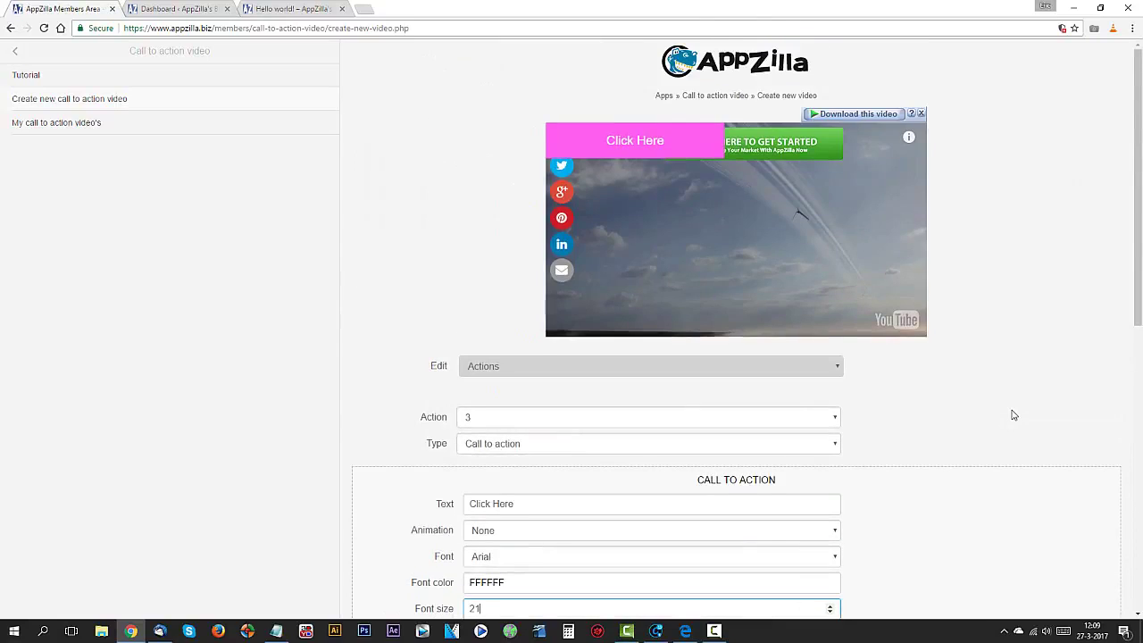
pyautogui.scroll(-4, 1010, 413)
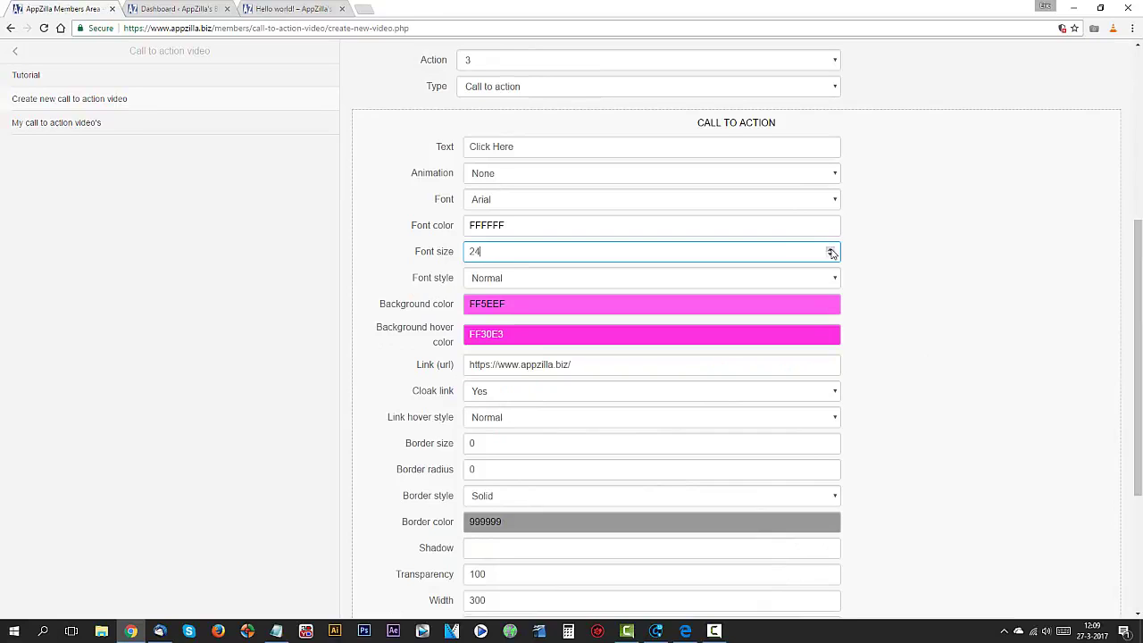
pyautogui.click(831, 252)
pyautogui.scroll(4, 942, 406)
pyautogui.scroll(-3, 989, 396)
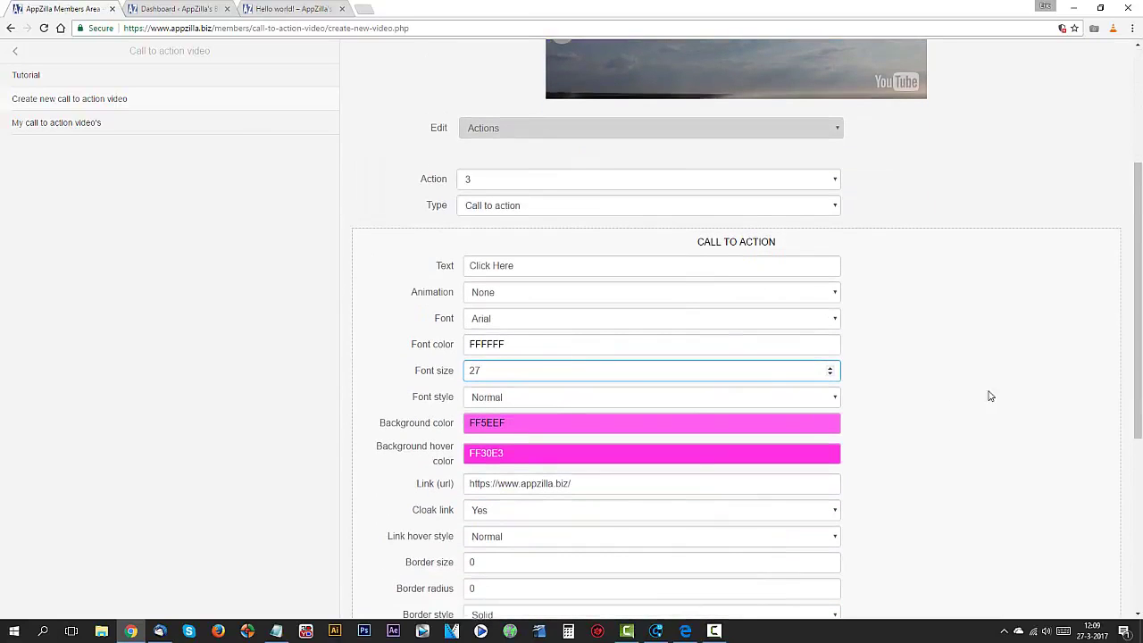
pyautogui.click(519, 398)
pyautogui.click(505, 436)
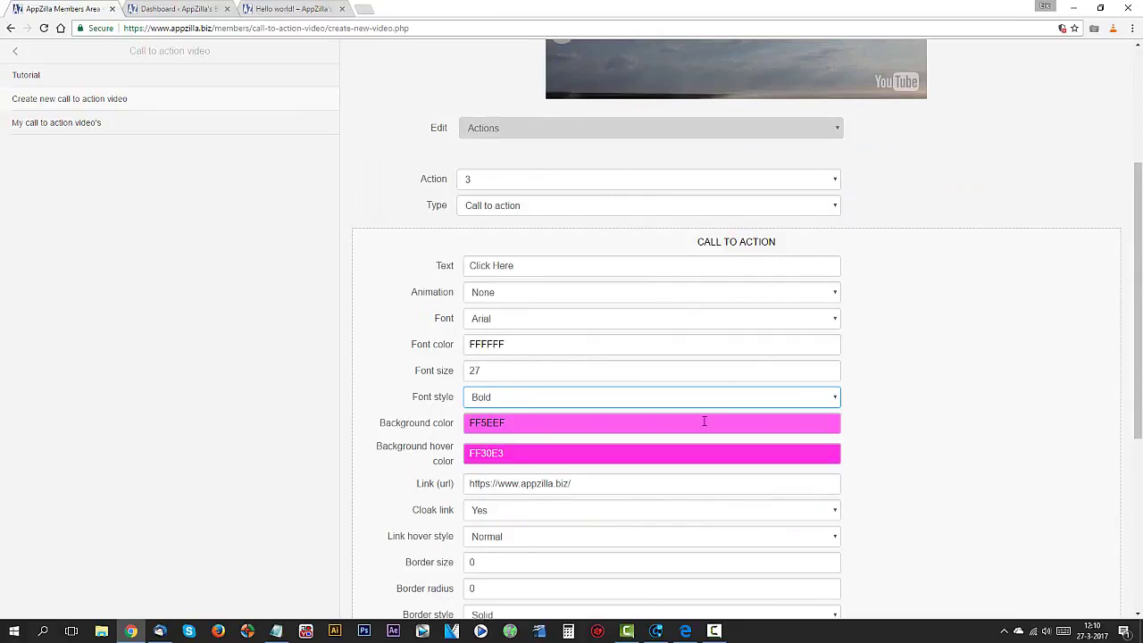
pyautogui.click(936, 447)
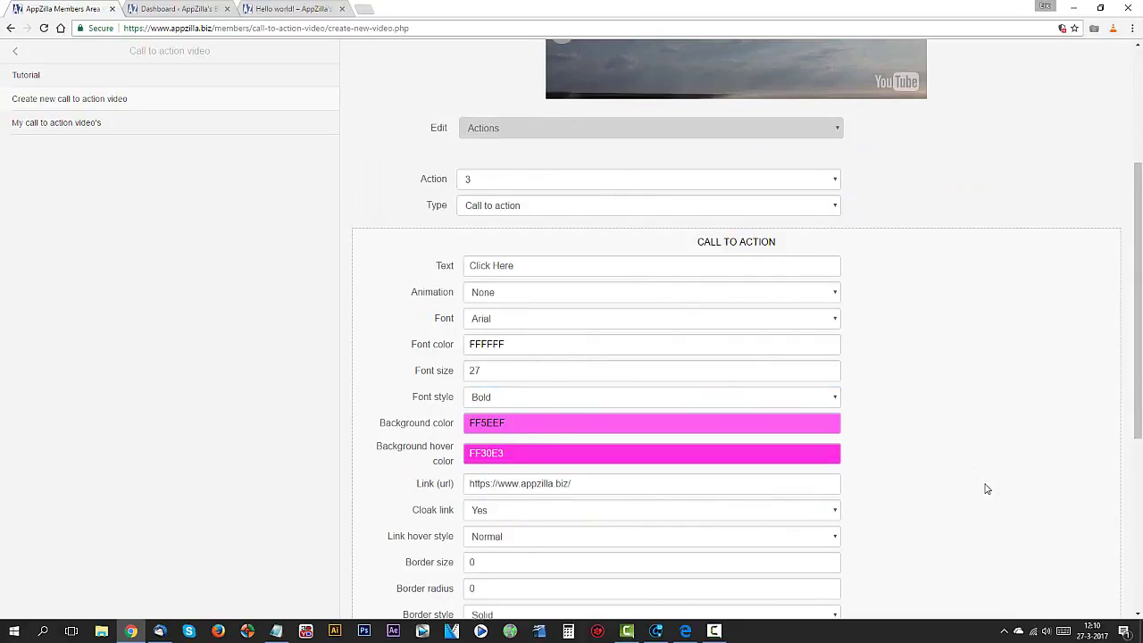
# Try out a shadow on the call to action in the video preview and reset the shadow to 0
pyautogui.scroll(-2, 987, 488)
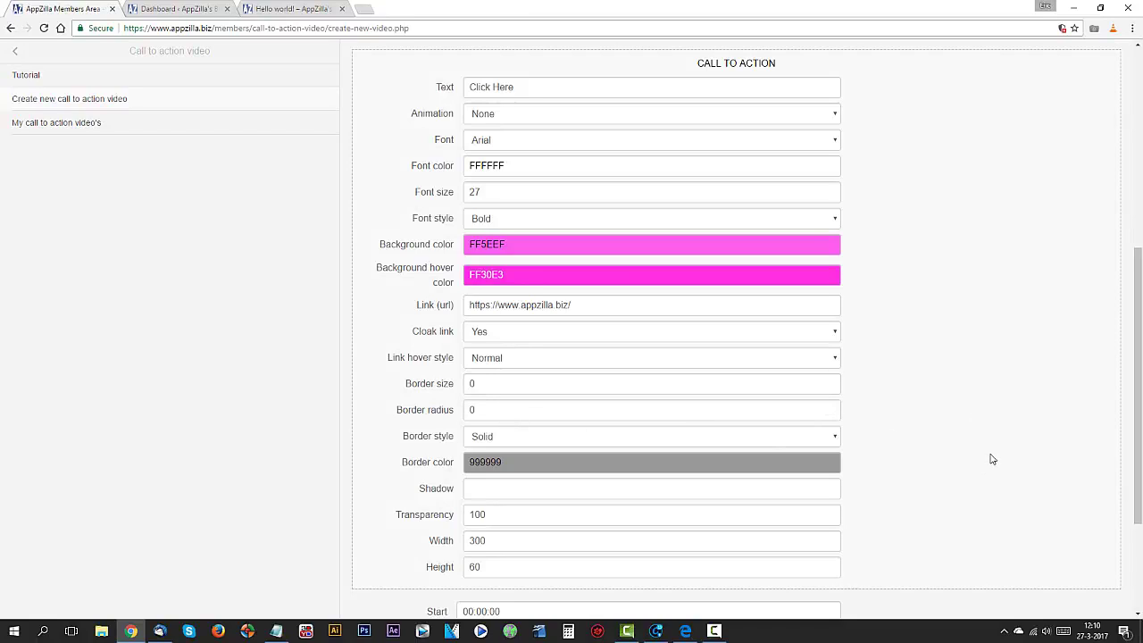
pyautogui.scroll(-3, 991, 459)
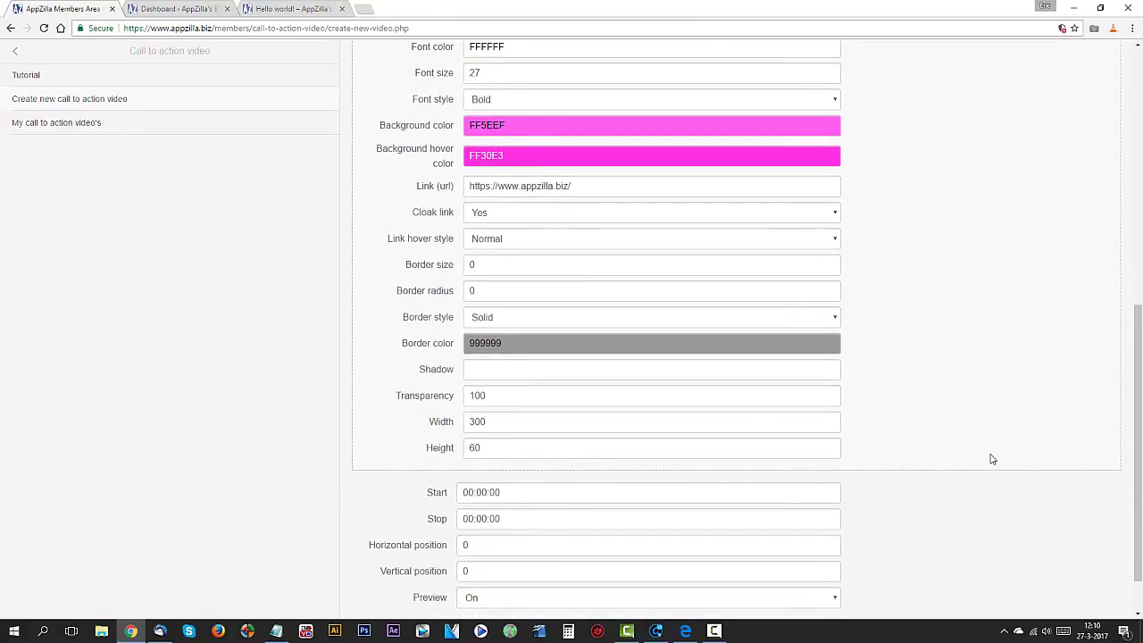
pyautogui.click(829, 366)
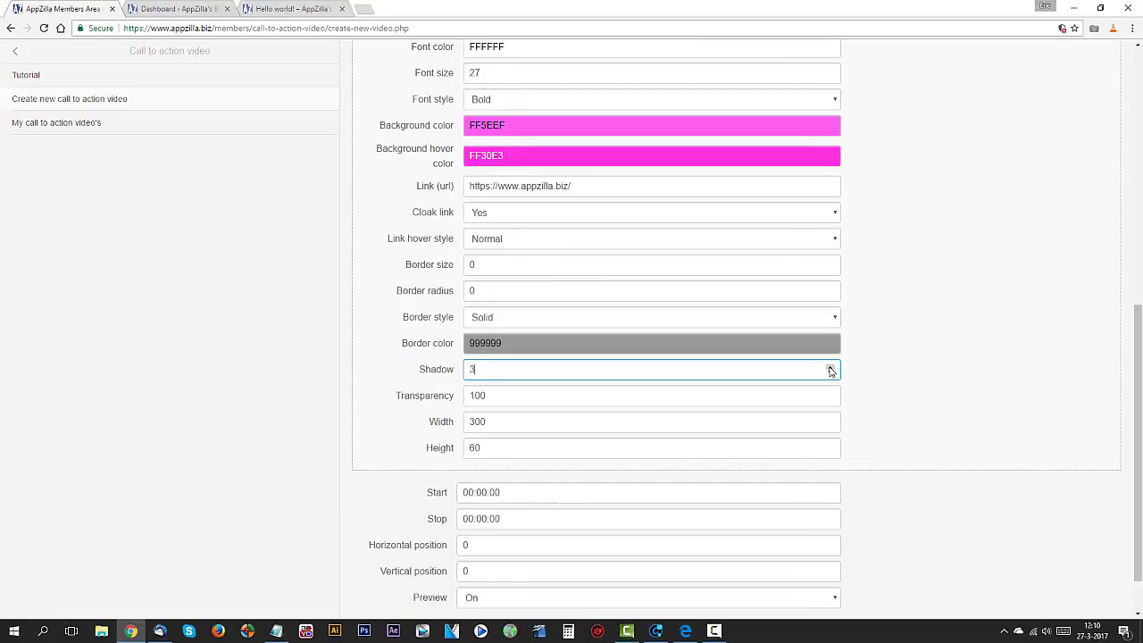
pyautogui.scroll(6, 920, 411)
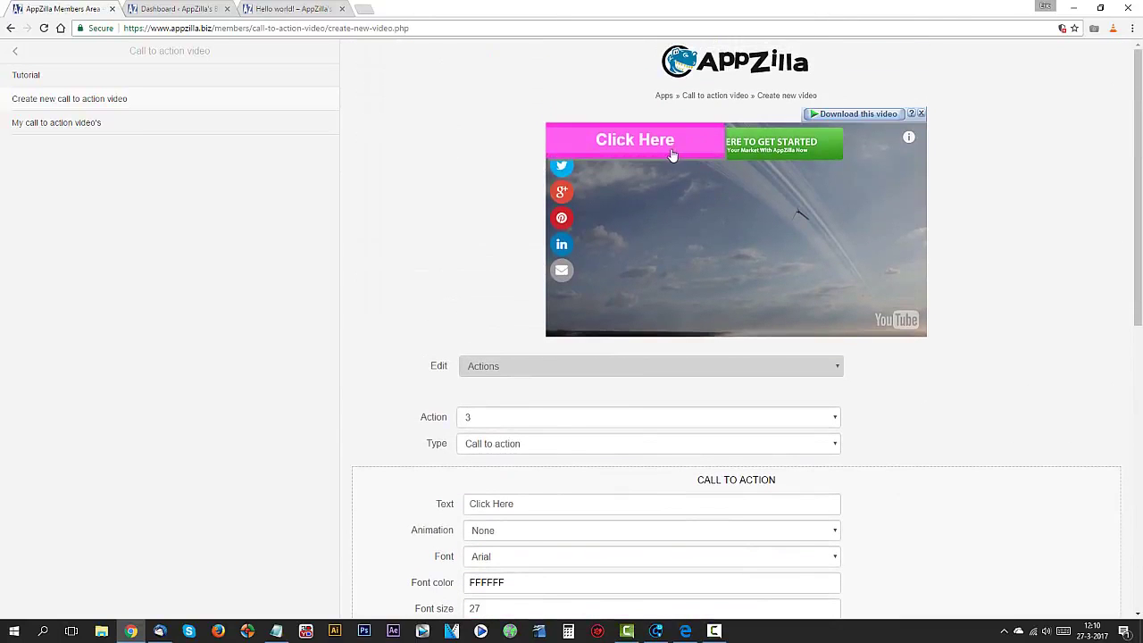
pyautogui.scroll(-7, 884, 492)
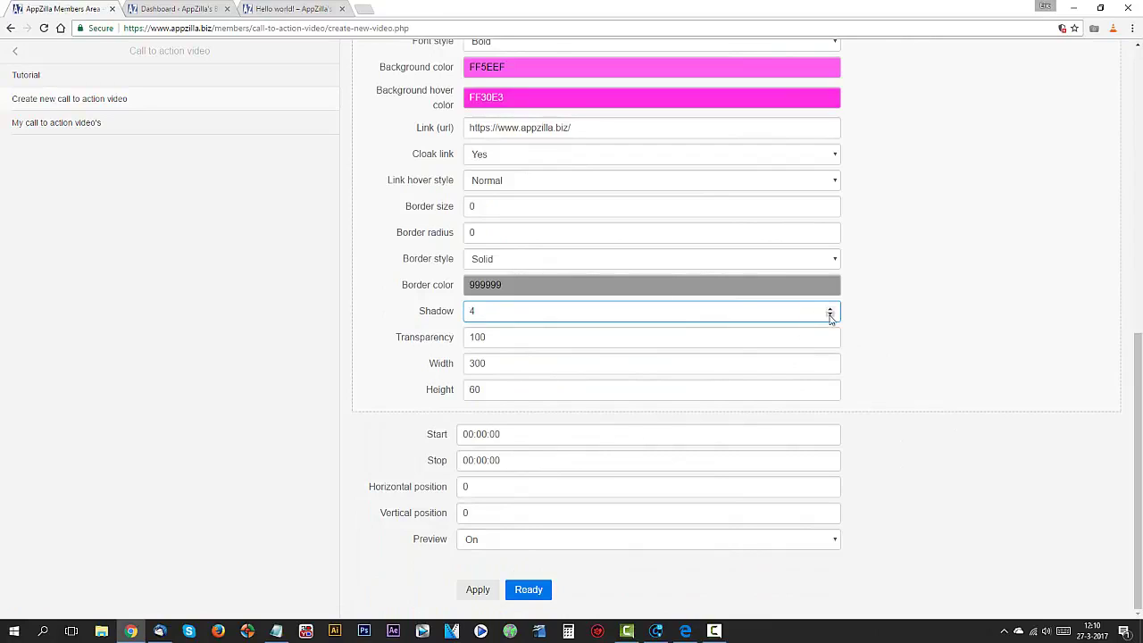
pyautogui.click(831, 315)
pyautogui.click(1015, 469)
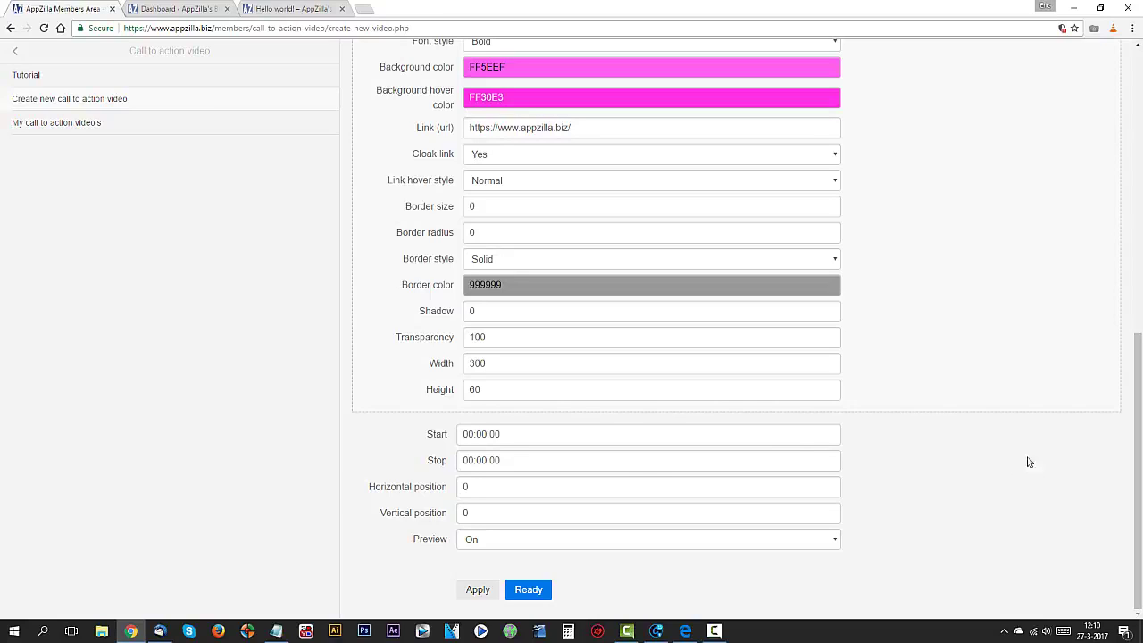
# Set the call to action's horizontal and vertical positions to 200 and check its placement on the video
pyautogui.moveTo(493, 487); pyautogui.dragTo(412, 487)
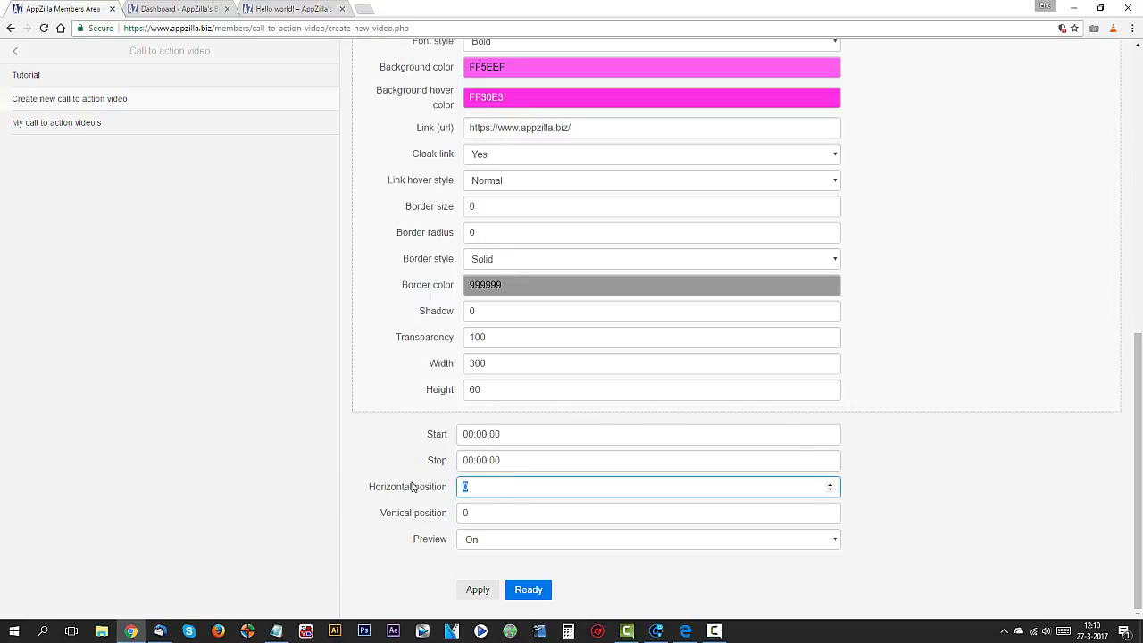
pyautogui.write('200')
pyautogui.moveTo(488, 516); pyautogui.dragTo(388, 520)
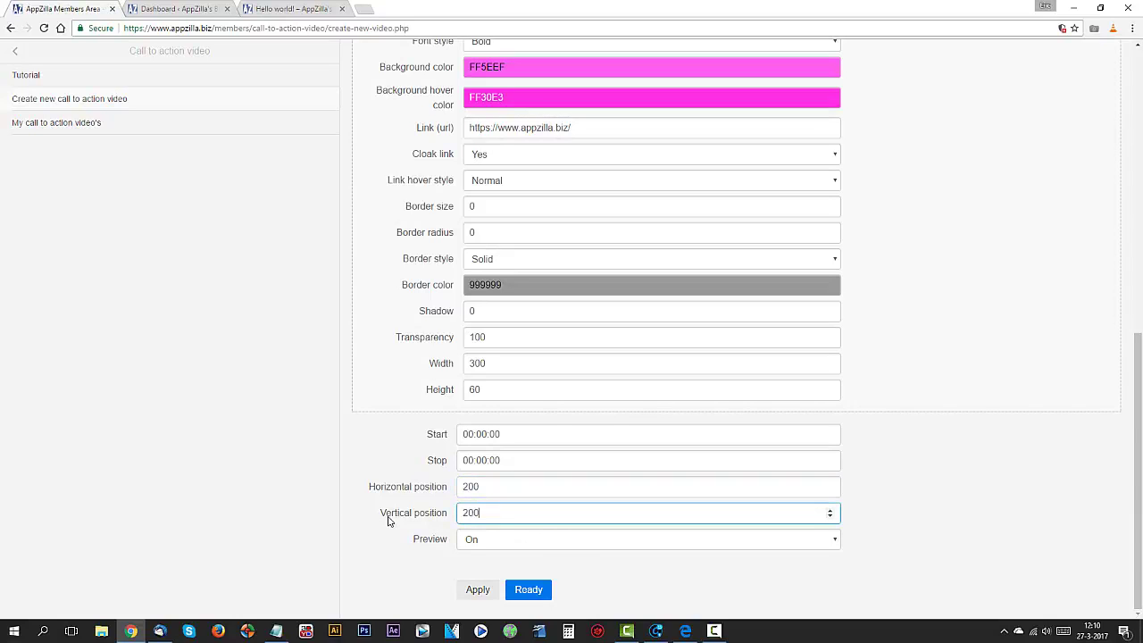
pyautogui.click(919, 516)
pyautogui.scroll(6, 935, 541)
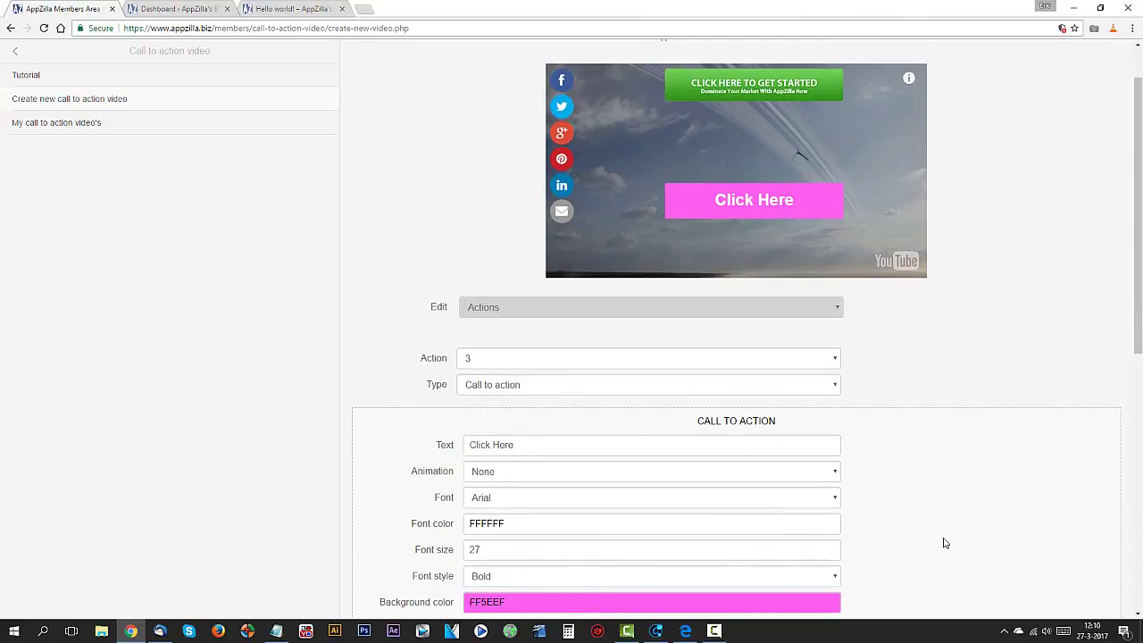
# Set the call to action's vertical position to 100 and check its placement on the video
pyautogui.scroll(-6, 946, 543)
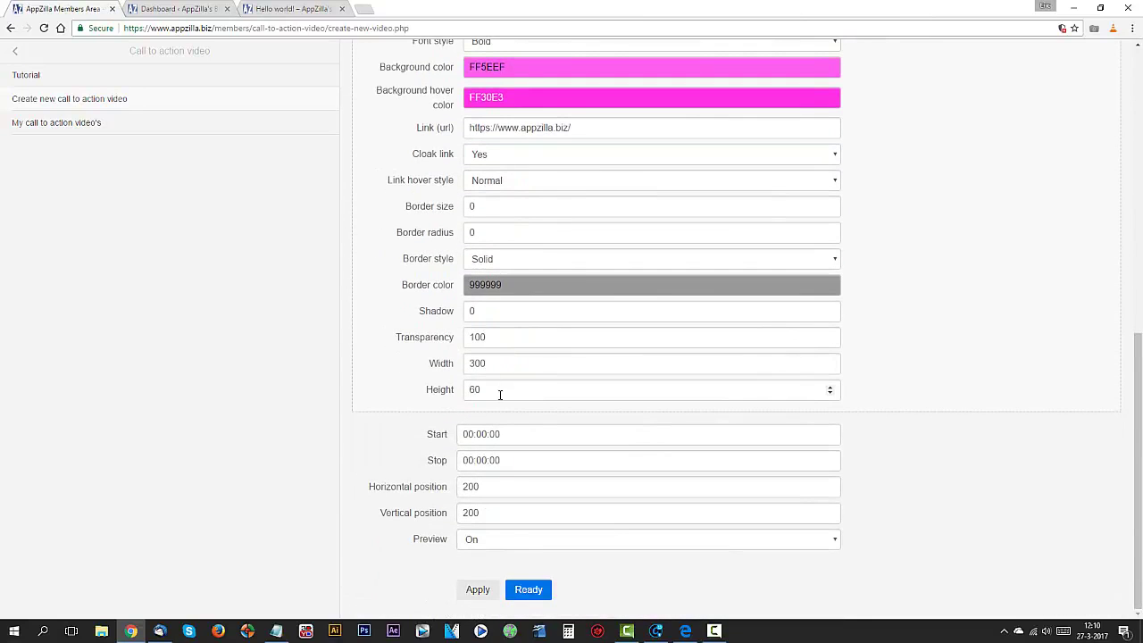
pyautogui.doubleClick(508, 516)
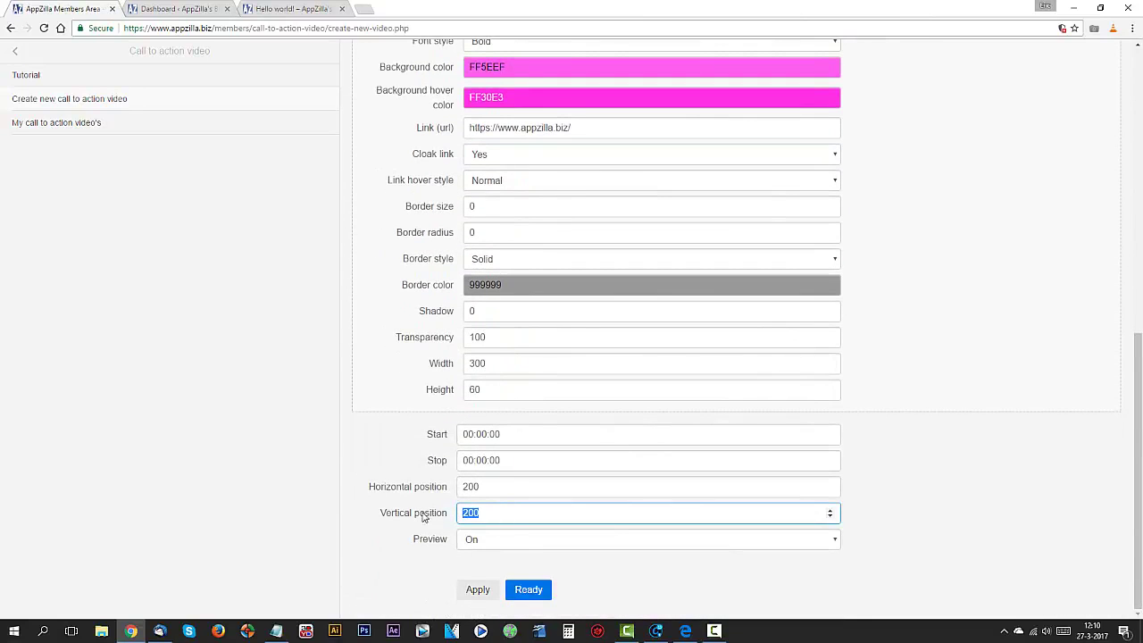
pyautogui.write('100')
pyautogui.doubleClick(1015, 504)
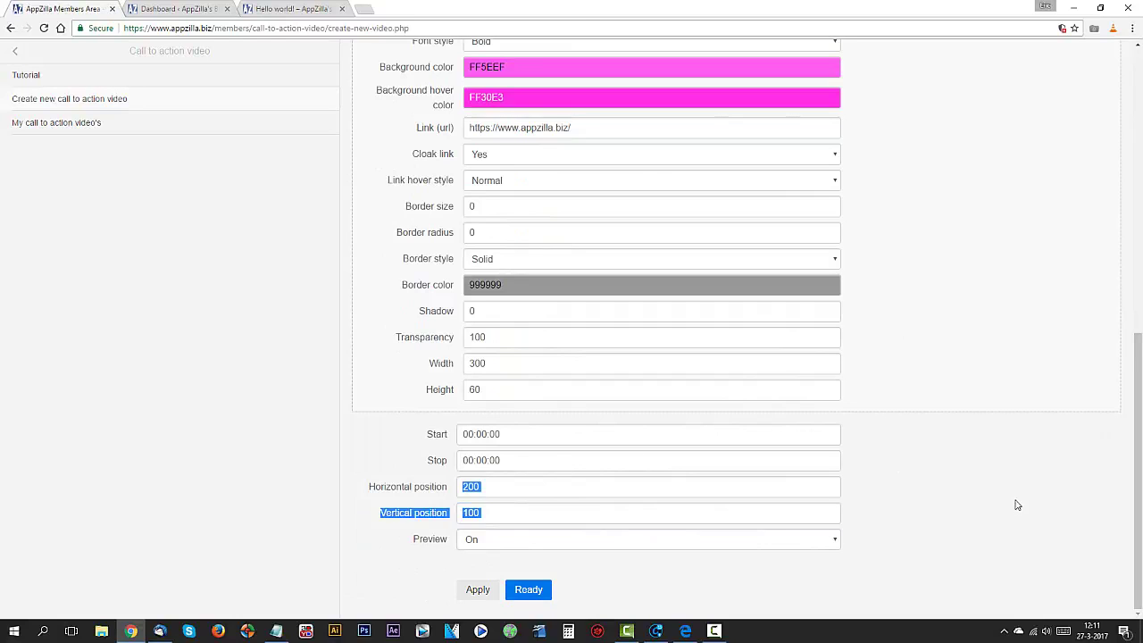
pyautogui.scroll(10, 998, 529)
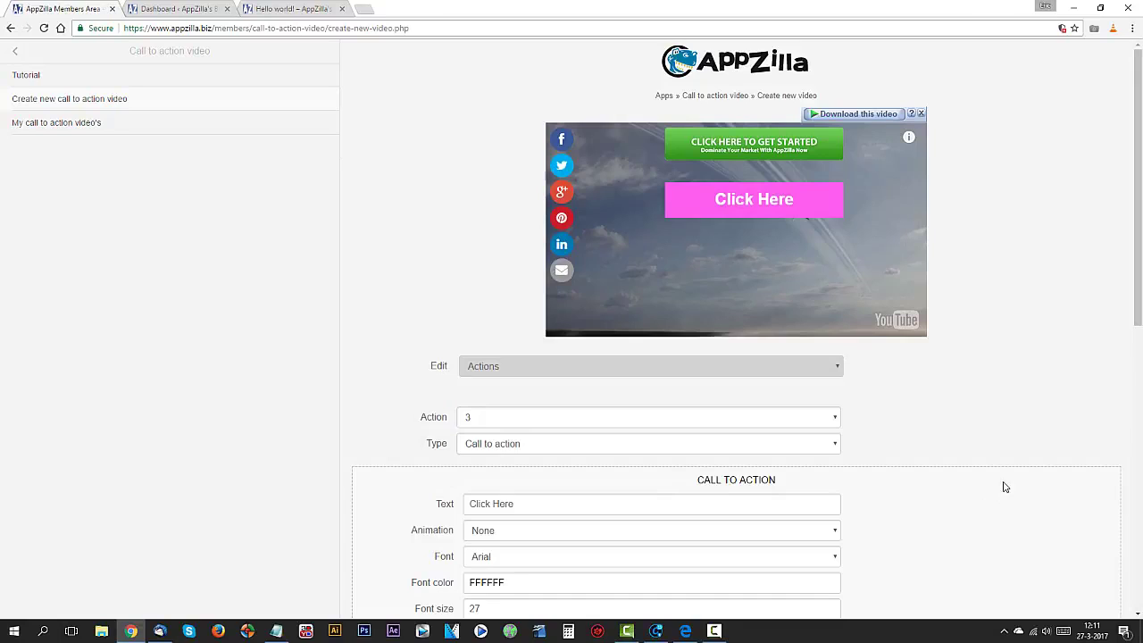
pyautogui.scroll(-5, 1003, 485)
pyautogui.scroll(-2, 1007, 475)
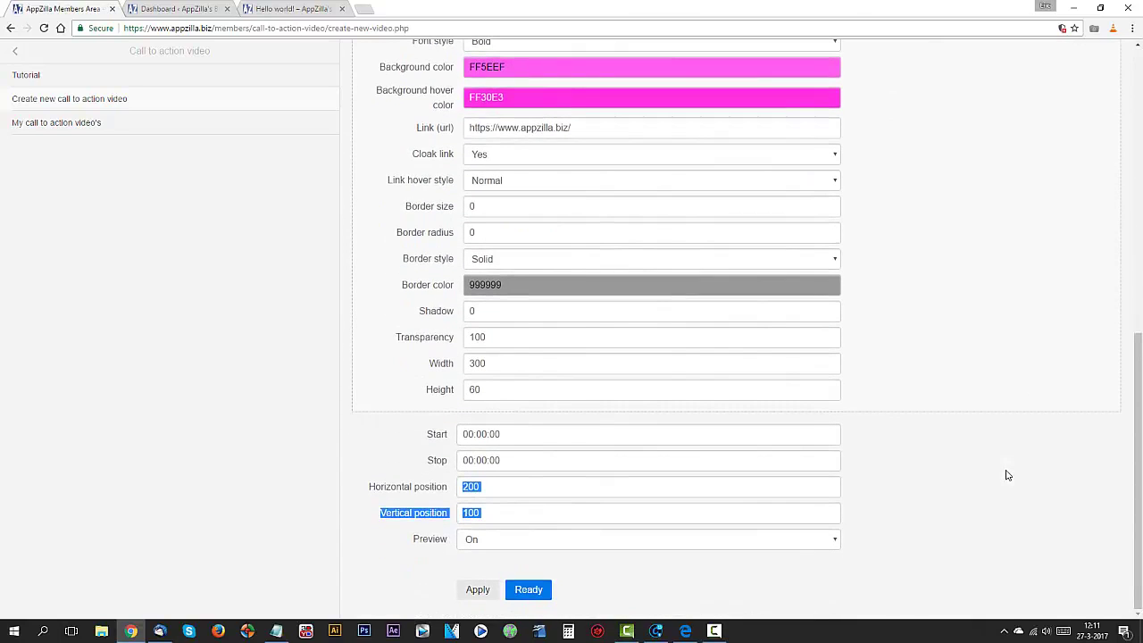
pyautogui.click(1003, 477)
# Set up action 4 as an Opt-in and turn on its preview to see it on the video
pyautogui.scroll(3, 1045, 491)
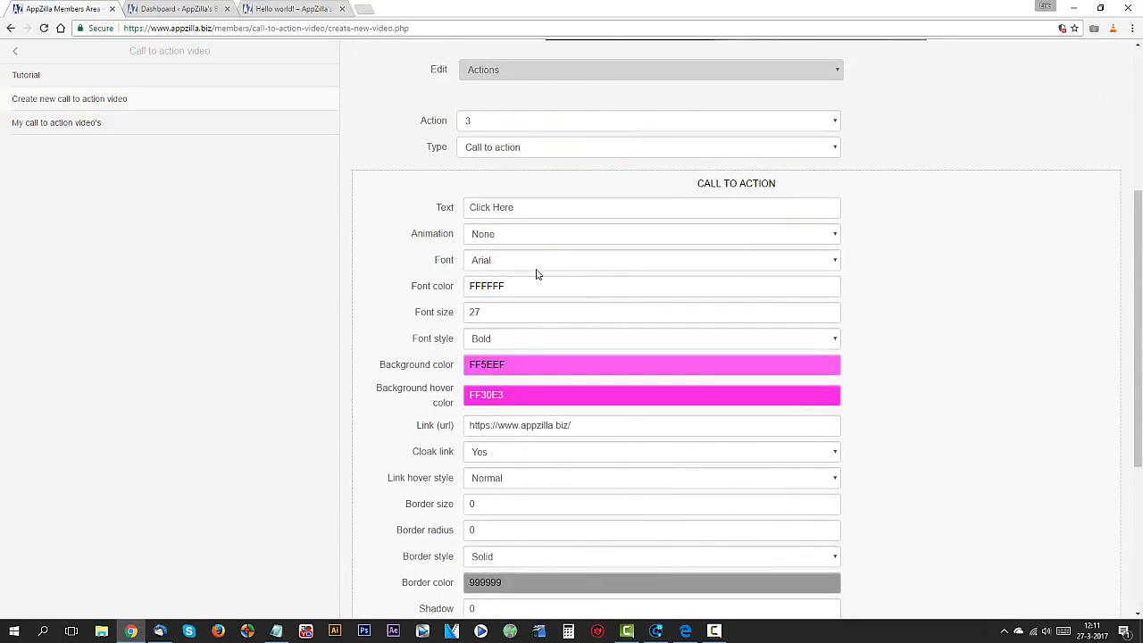
pyautogui.click(500, 121)
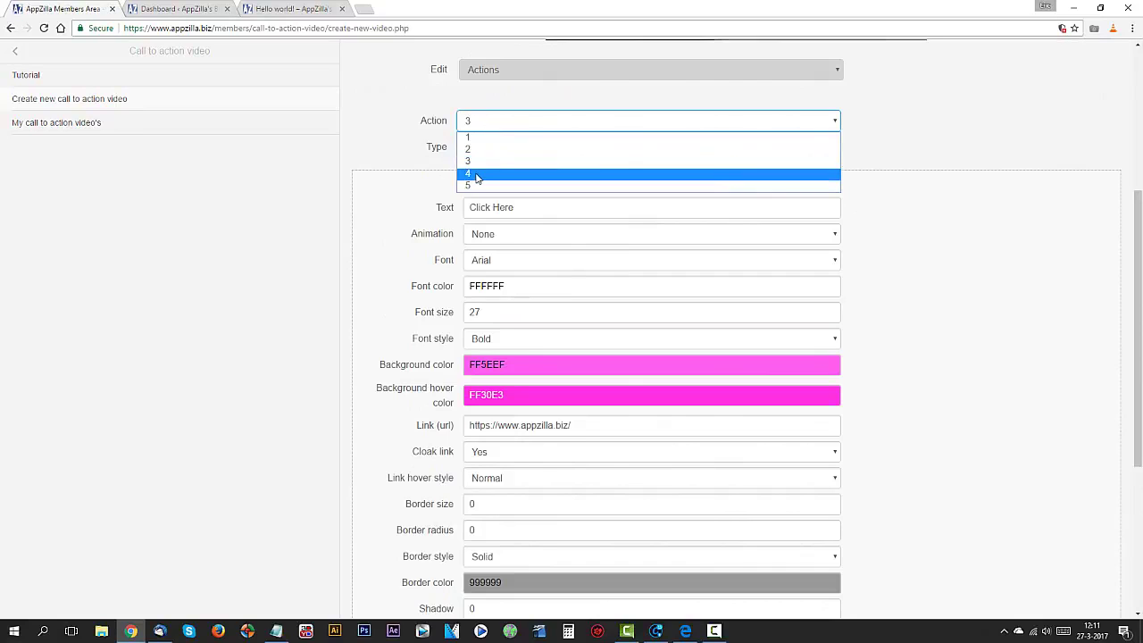
pyautogui.click(477, 176)
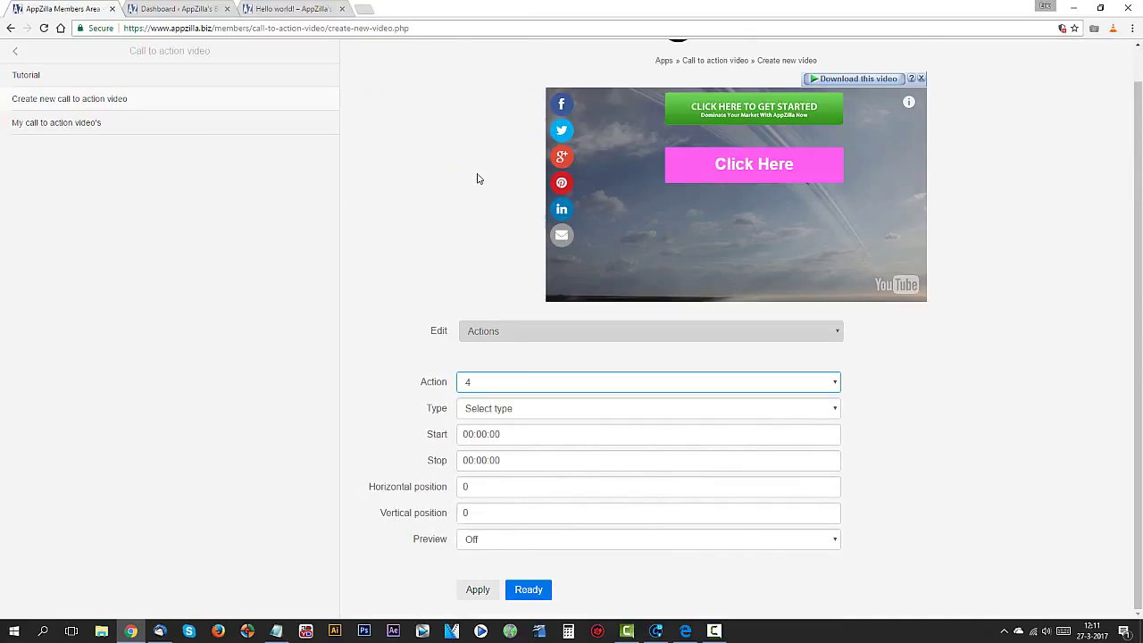
pyautogui.click(506, 411)
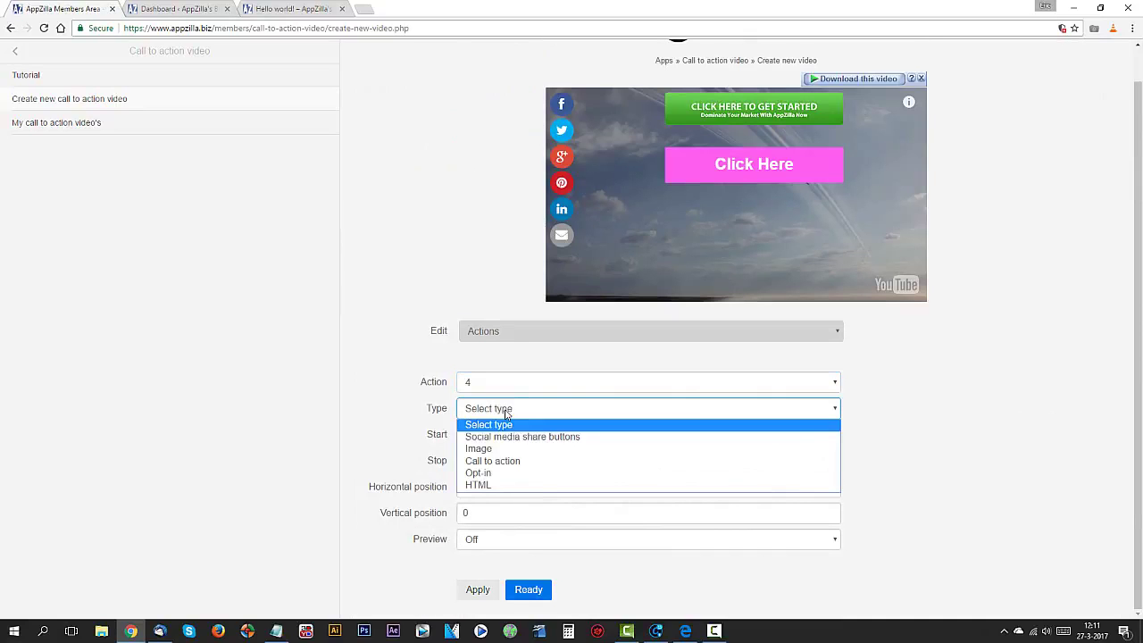
pyautogui.click(479, 473)
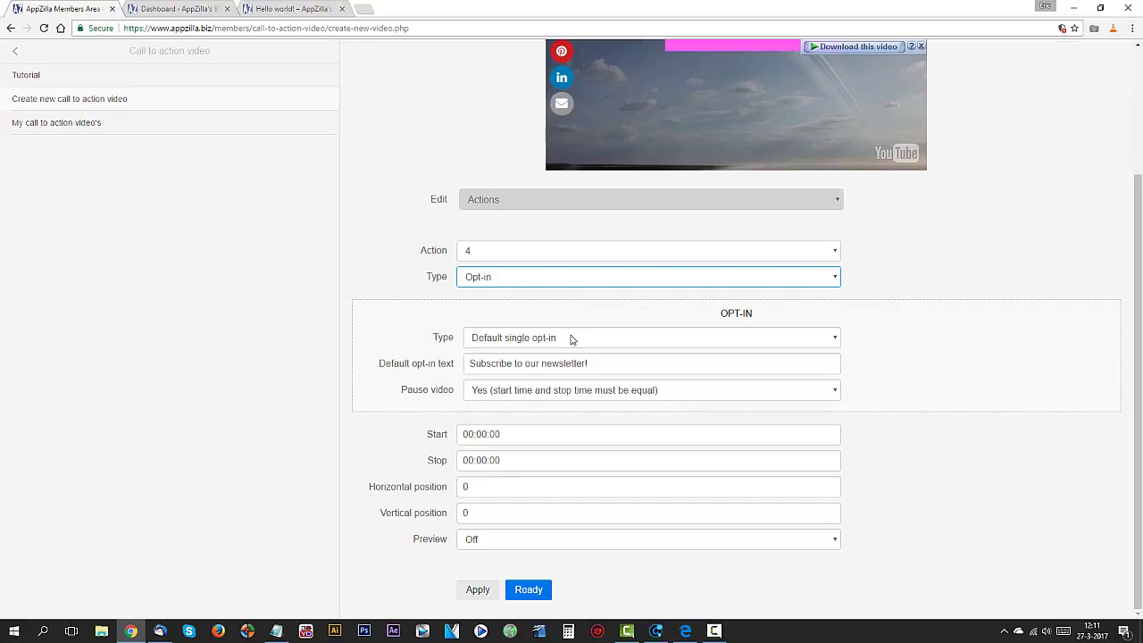
pyautogui.click(483, 542)
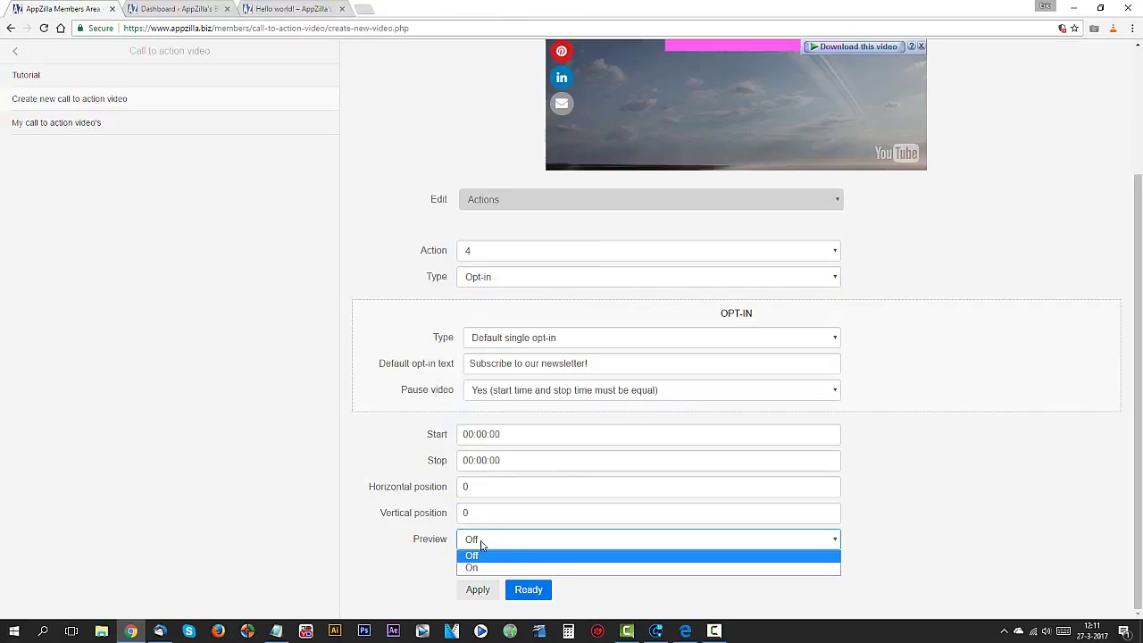
pyautogui.click(482, 570)
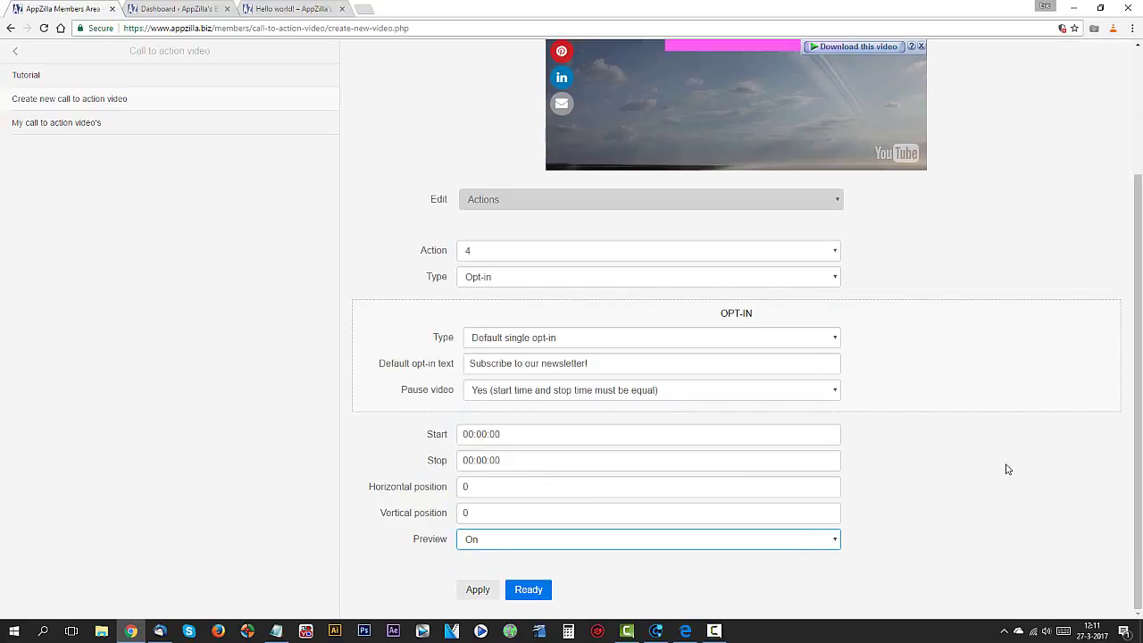
pyautogui.scroll(2, 1041, 454)
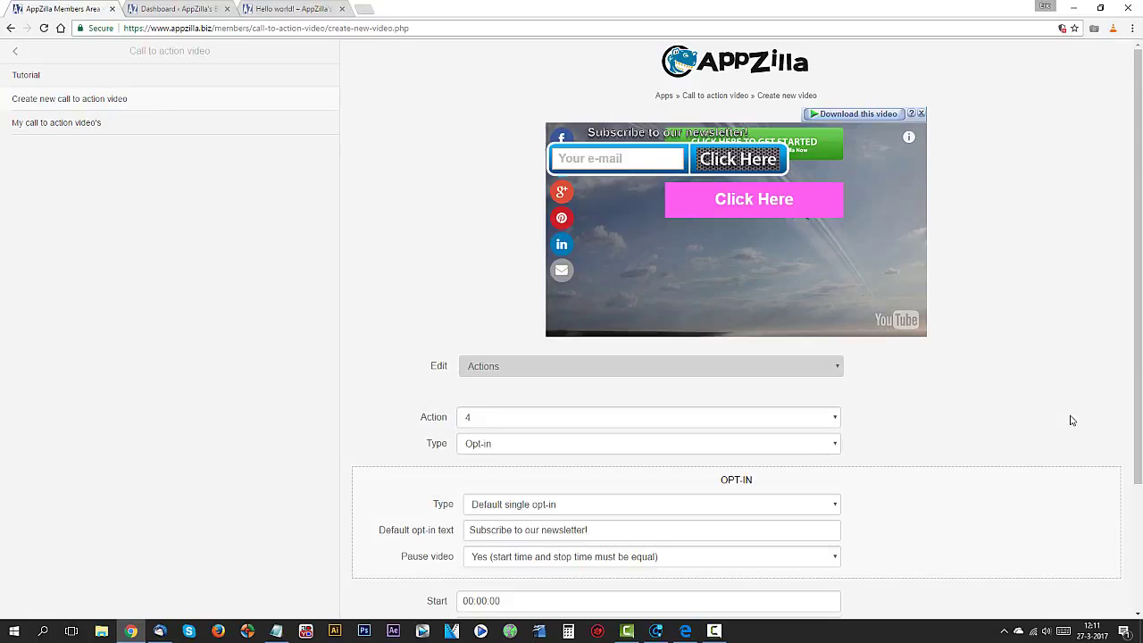
# Set the opt-in's vertical position to 350 and check its placement on the video
pyautogui.scroll(-2, 1027, 433)
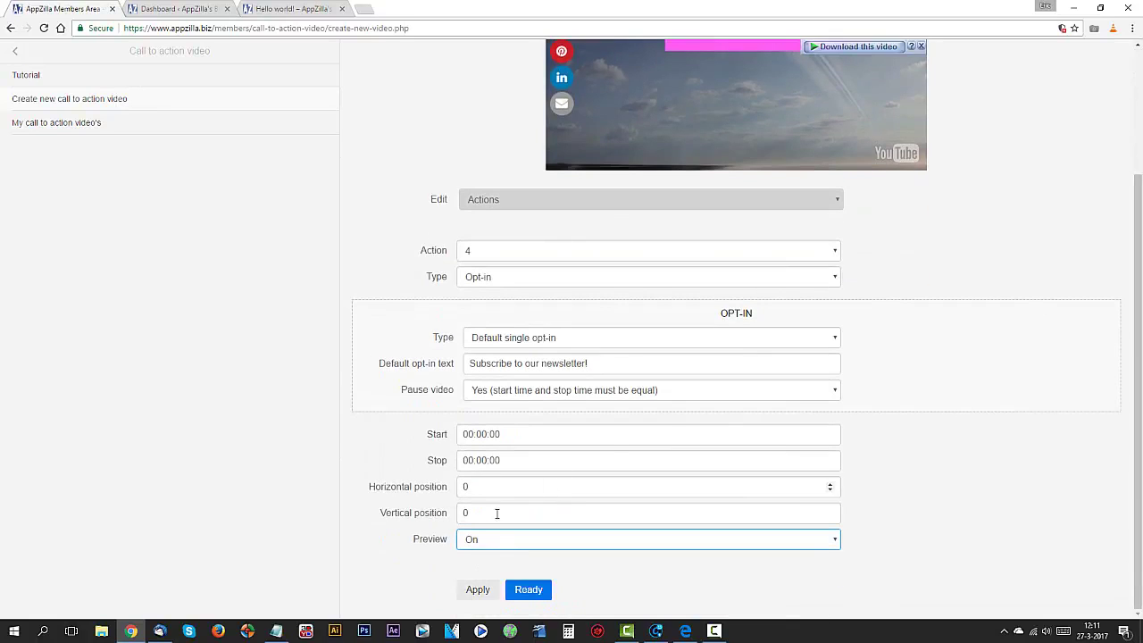
pyautogui.moveTo(519, 512); pyautogui.dragTo(399, 523)
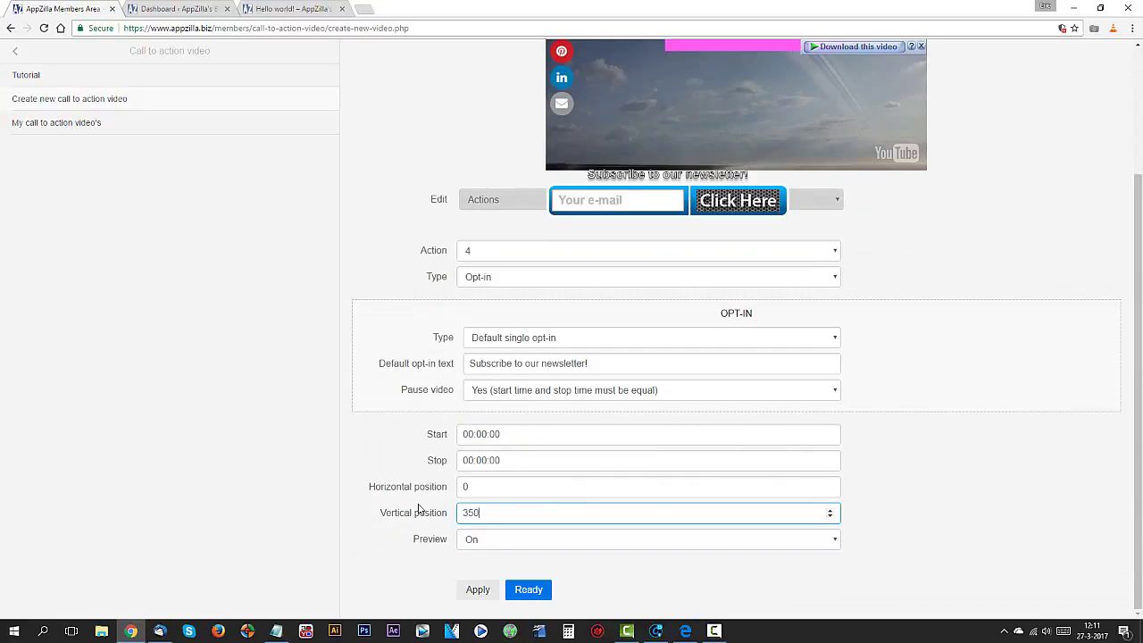
pyautogui.click(979, 488)
pyautogui.scroll(2, 972, 499)
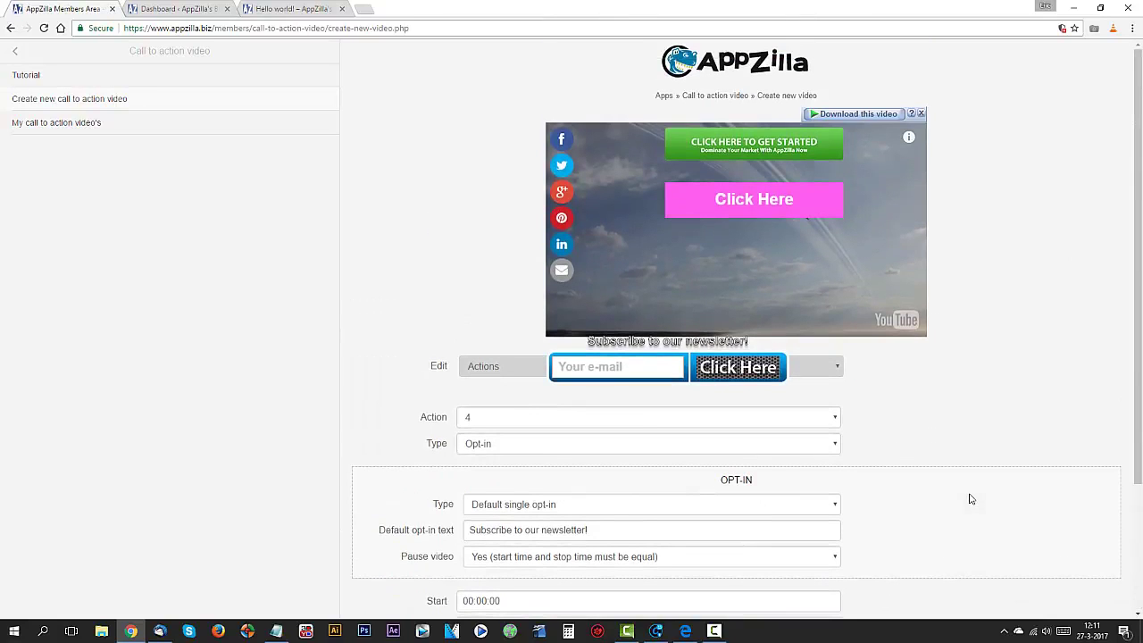
# Set the opt-in's vertical position to 250 and its horizontal position to 200
pyautogui.scroll(-2, 971, 498)
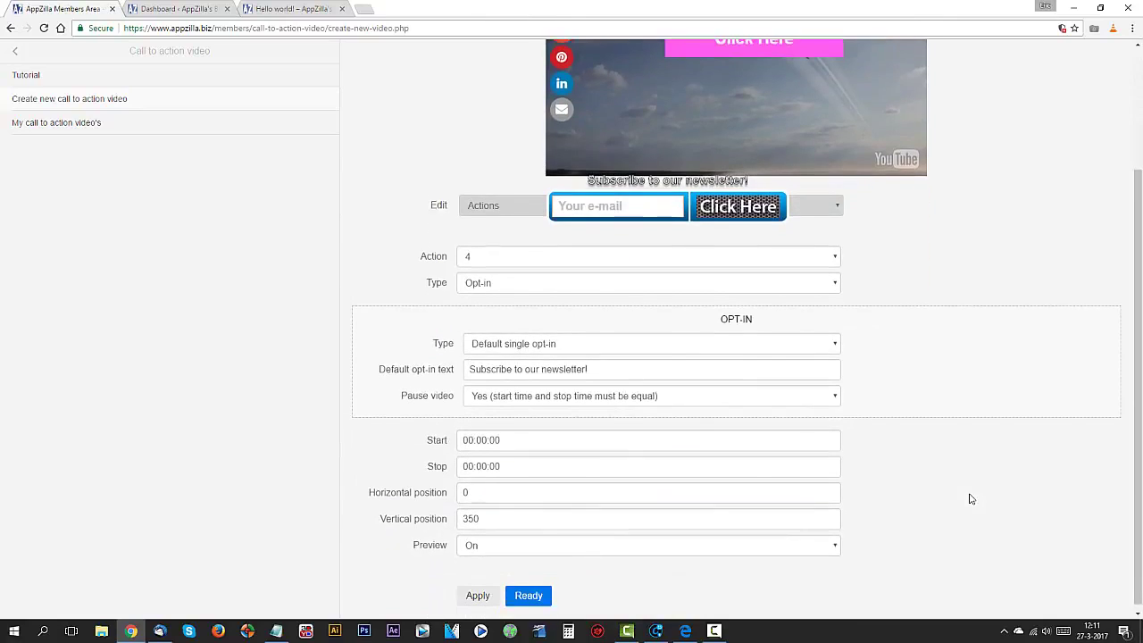
pyautogui.moveTo(500, 514); pyautogui.dragTo(376, 507)
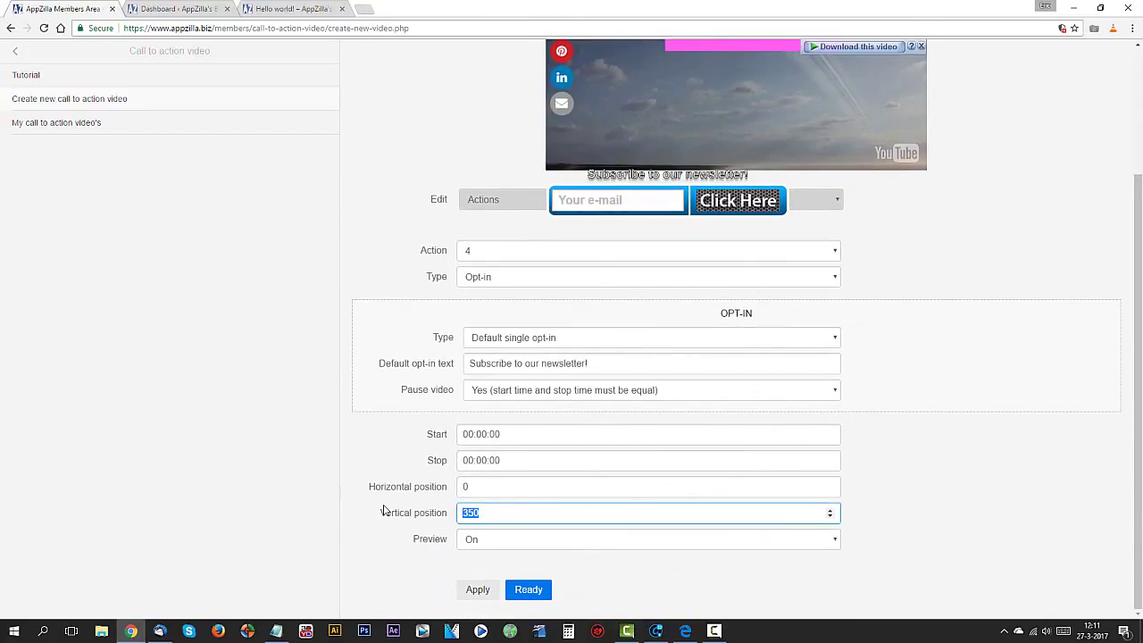
pyautogui.write('250')
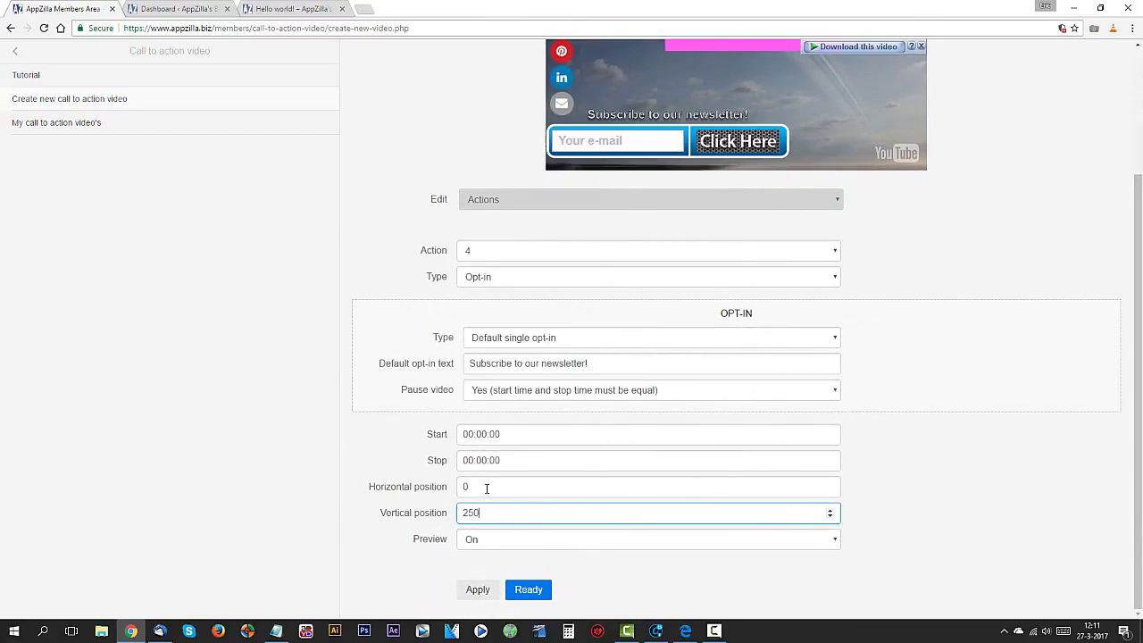
pyautogui.moveTo(493, 489); pyautogui.dragTo(395, 489)
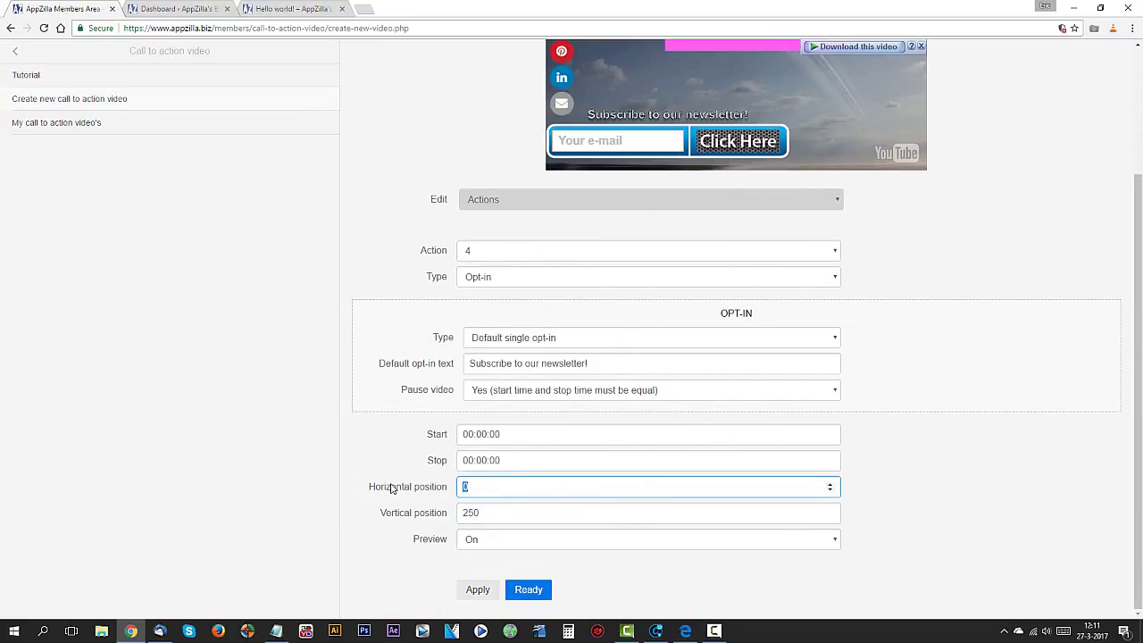
pyautogui.write('200')
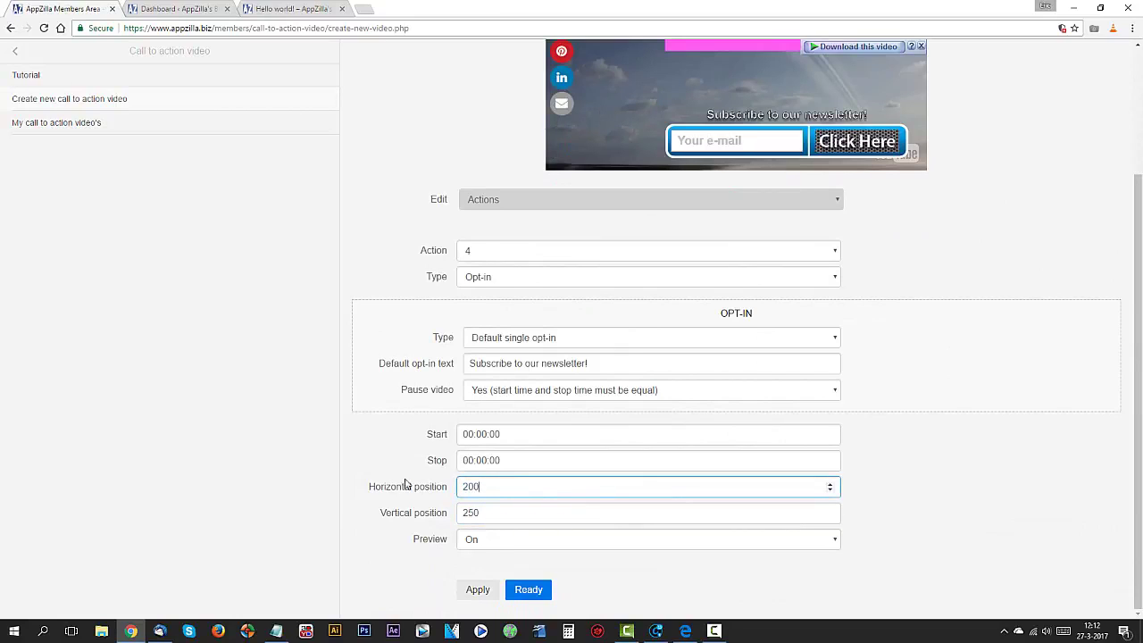
# Set the opt-in's horizontal position to 100 and check its placement and e-mail field on the video
pyautogui.moveTo(491, 489); pyautogui.dragTo(394, 496)
pyautogui.write('100')
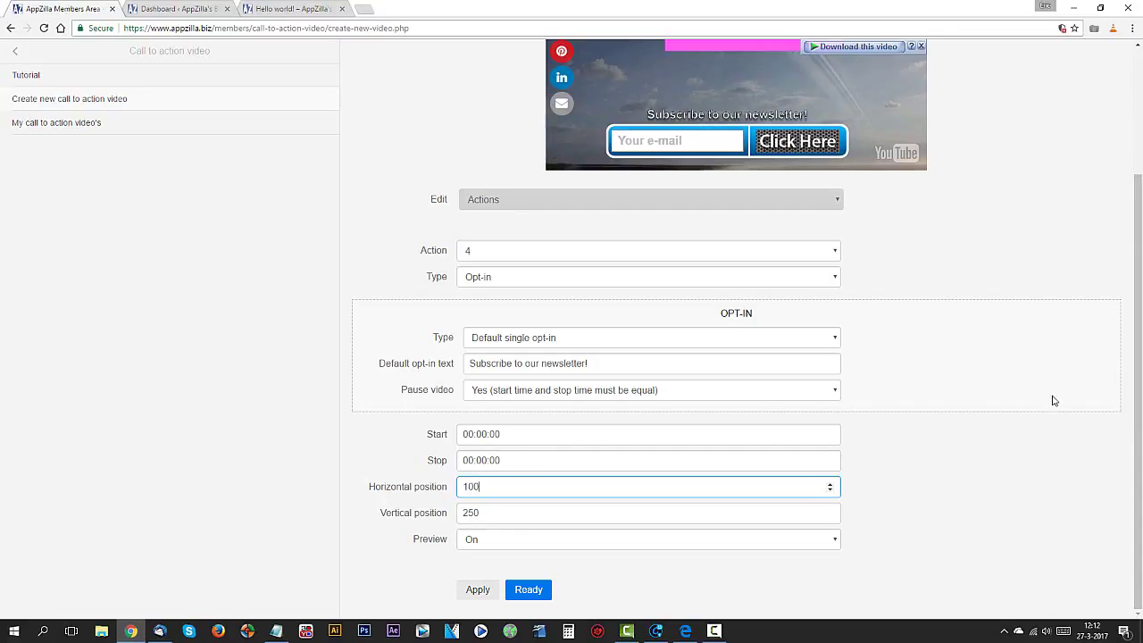
pyautogui.scroll(2, 990, 393)
pyautogui.click(681, 305)
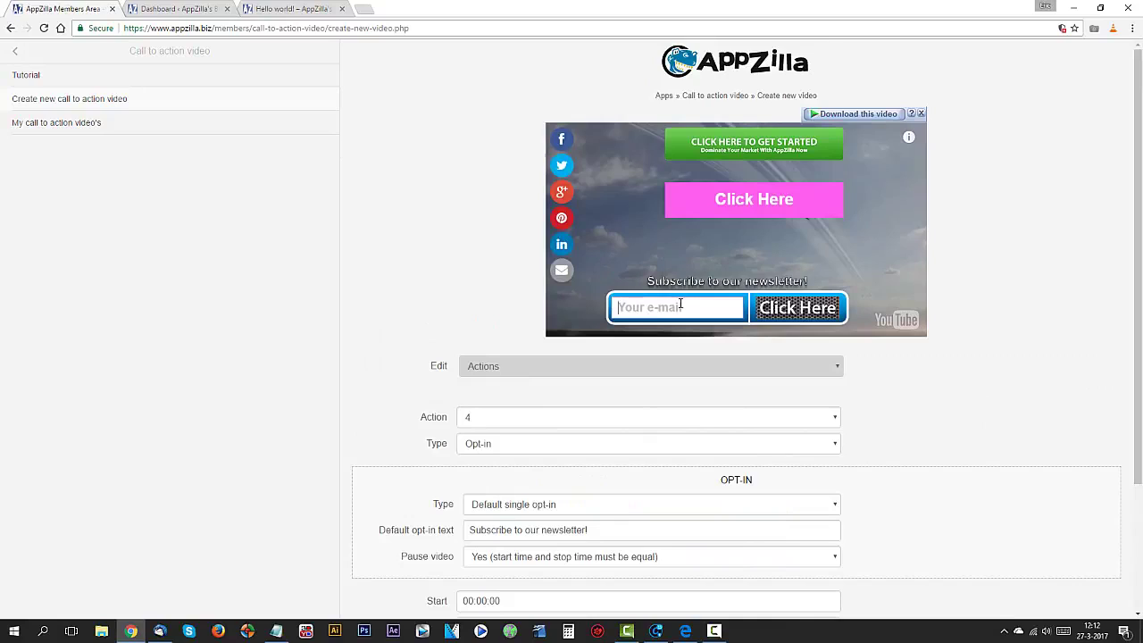
# Change the opt-in type to Default double opt-in and check the form's e-mail field on the video
pyautogui.click(783, 504)
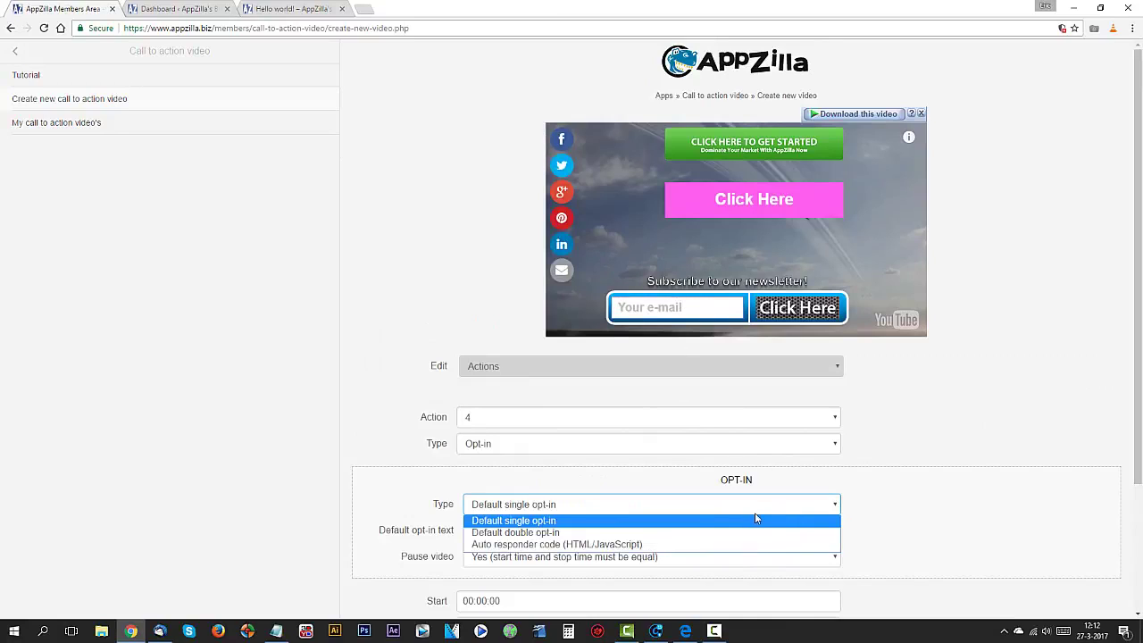
pyautogui.click(551, 533)
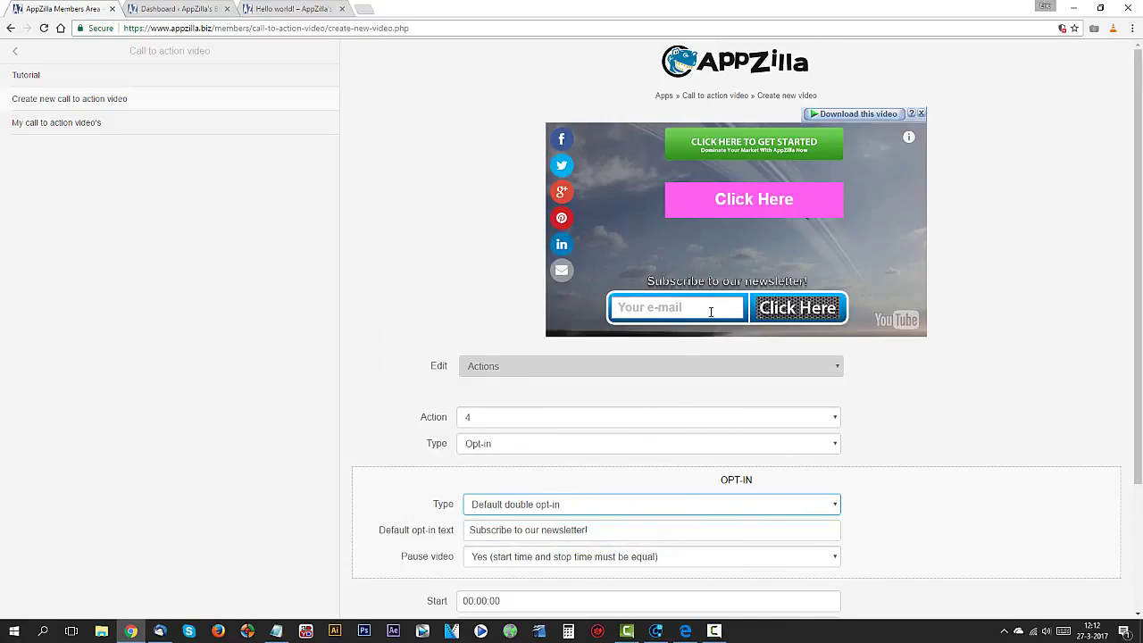
pyautogui.click(709, 310)
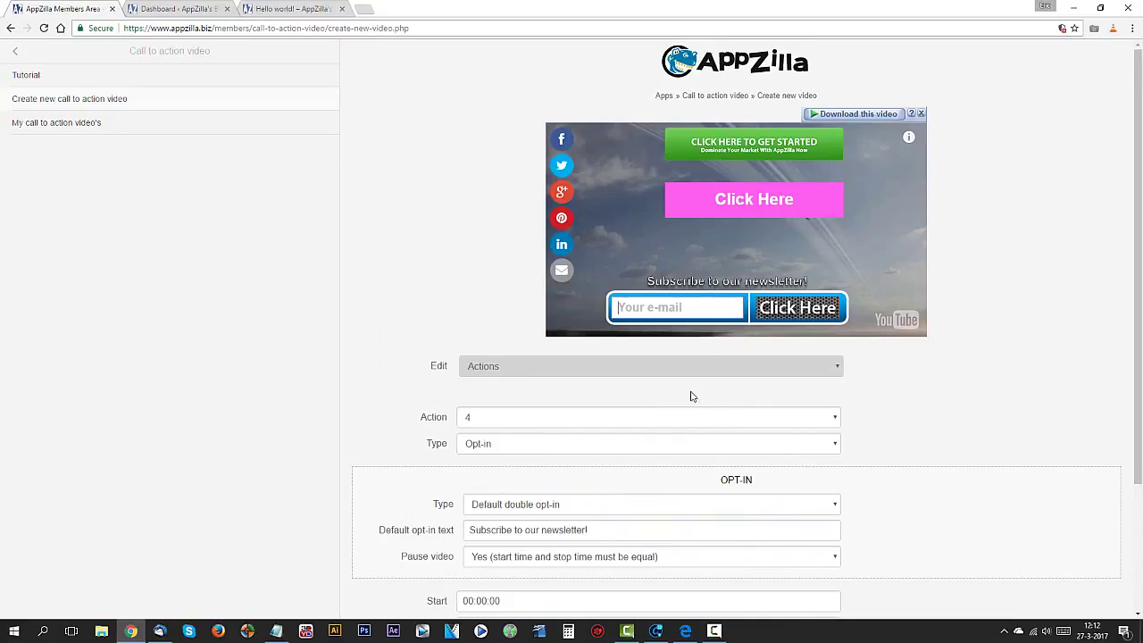
# Change the opt-in type to Auto responder code (HTML/JavaScript)
pyautogui.click(598, 505)
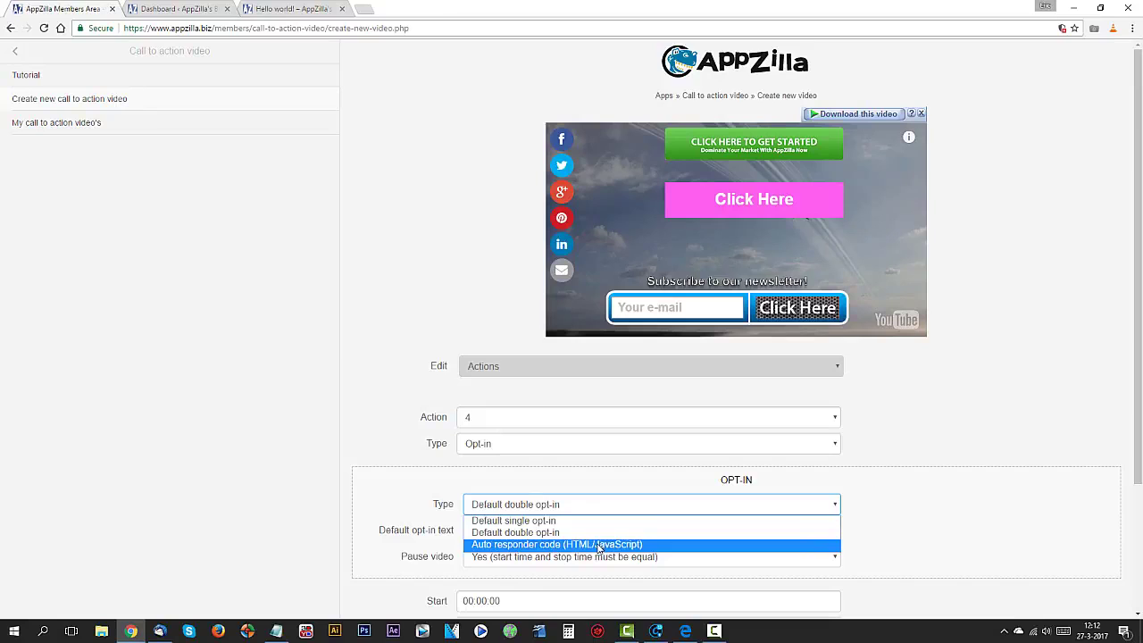
pyautogui.click(600, 547)
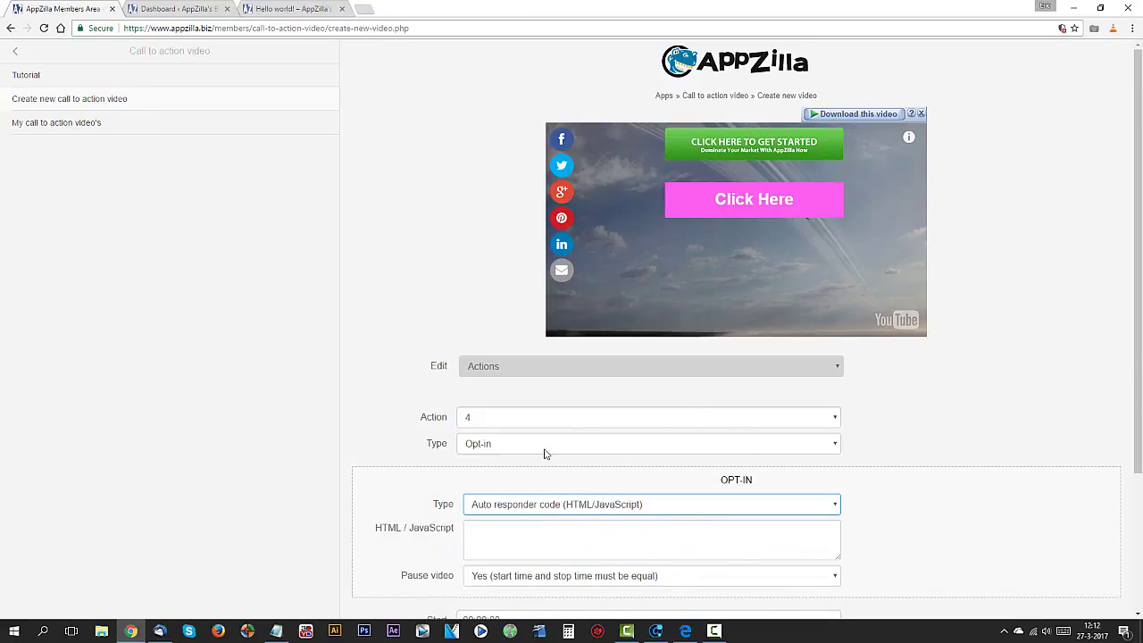
pyautogui.scroll(-2, 893, 502)
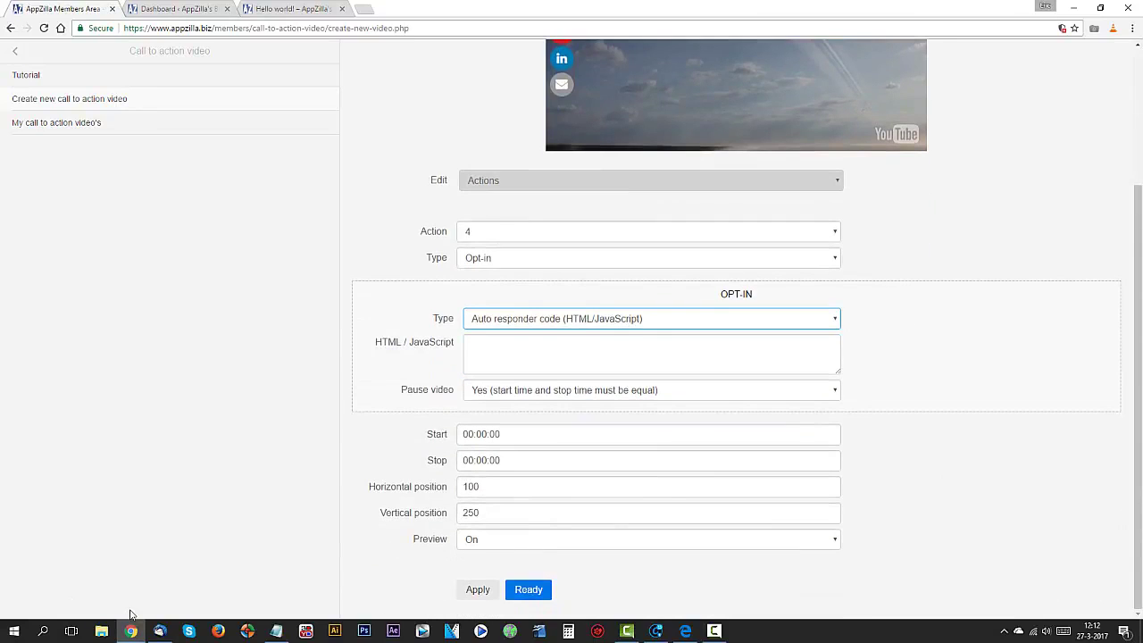
# Switch to Notepad and copy the complete GetResponse web form script from the first line
pyautogui.moveTo(158, 634)
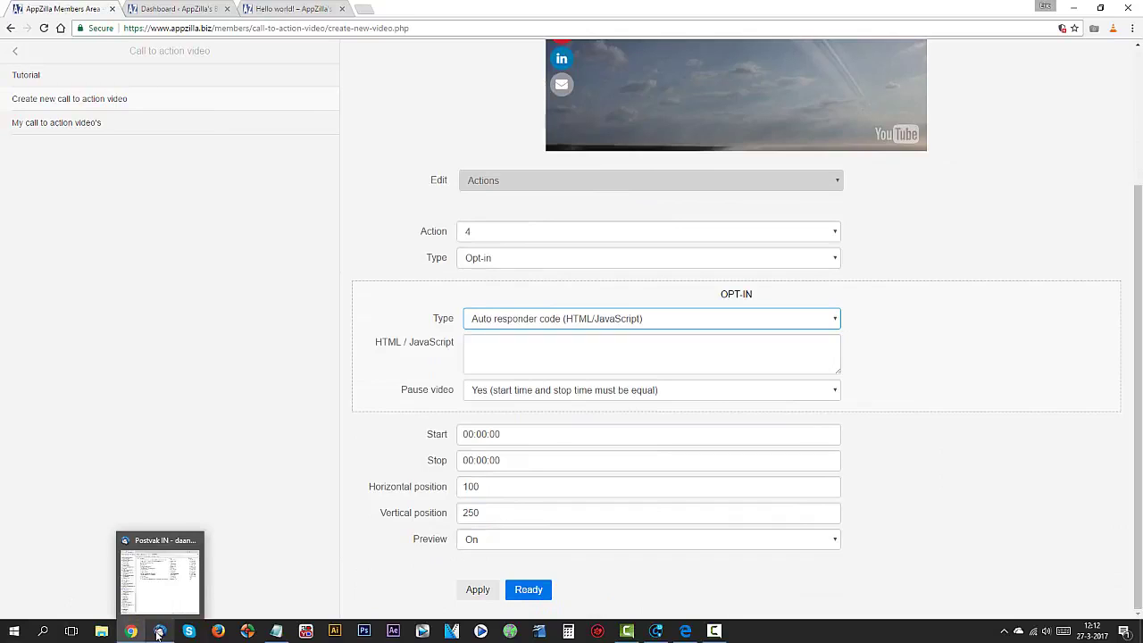
pyautogui.click(277, 631)
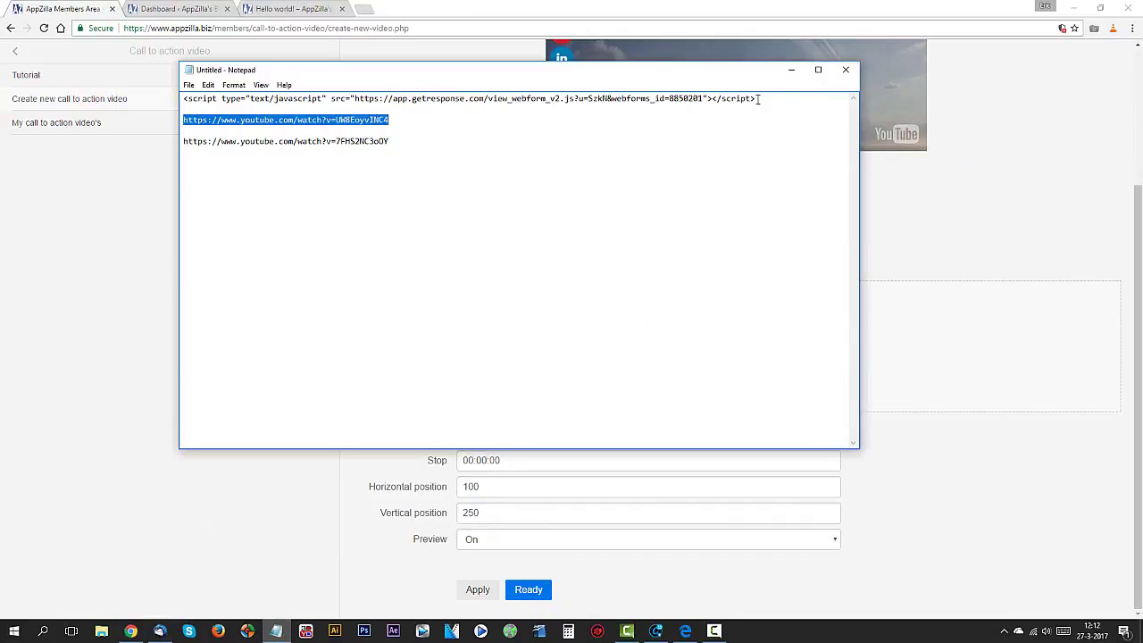
pyautogui.moveTo(831, 98); pyautogui.dragTo(755, 99)
pyautogui.click(185, 104)
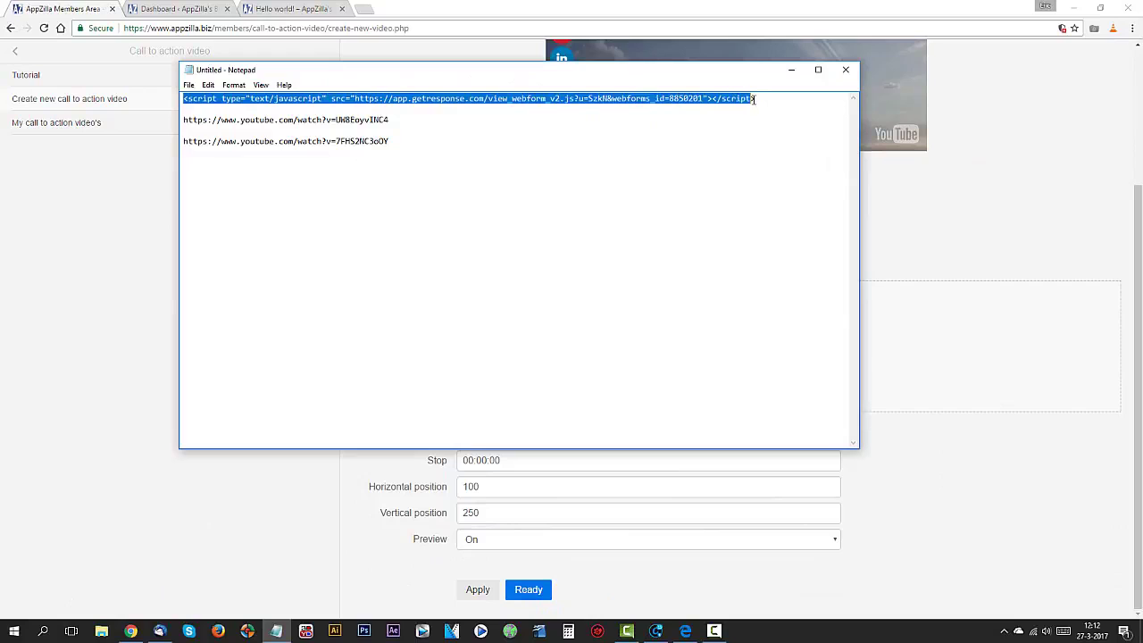
pyautogui.rightClick(739, 101)
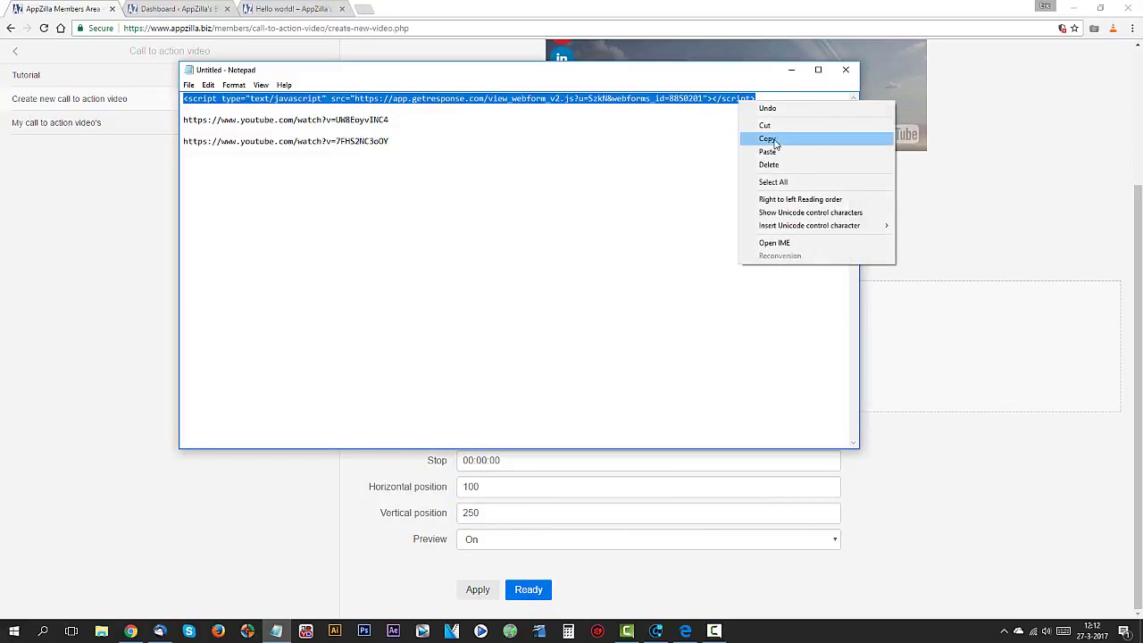
pyautogui.click(773, 140)
# Return to AppZilla, paste the GetResponse script as the opt-in's HTML / JavaScript code and check the form on the video
pyautogui.click(1012, 226)
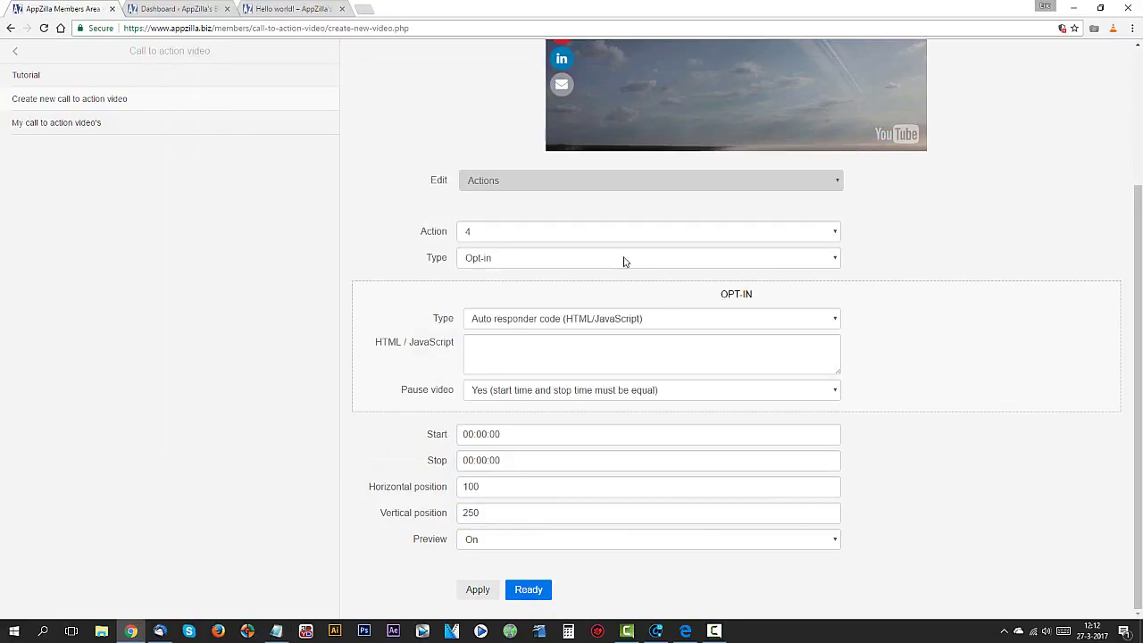
pyautogui.click(536, 352)
pyautogui.rightClick(527, 348)
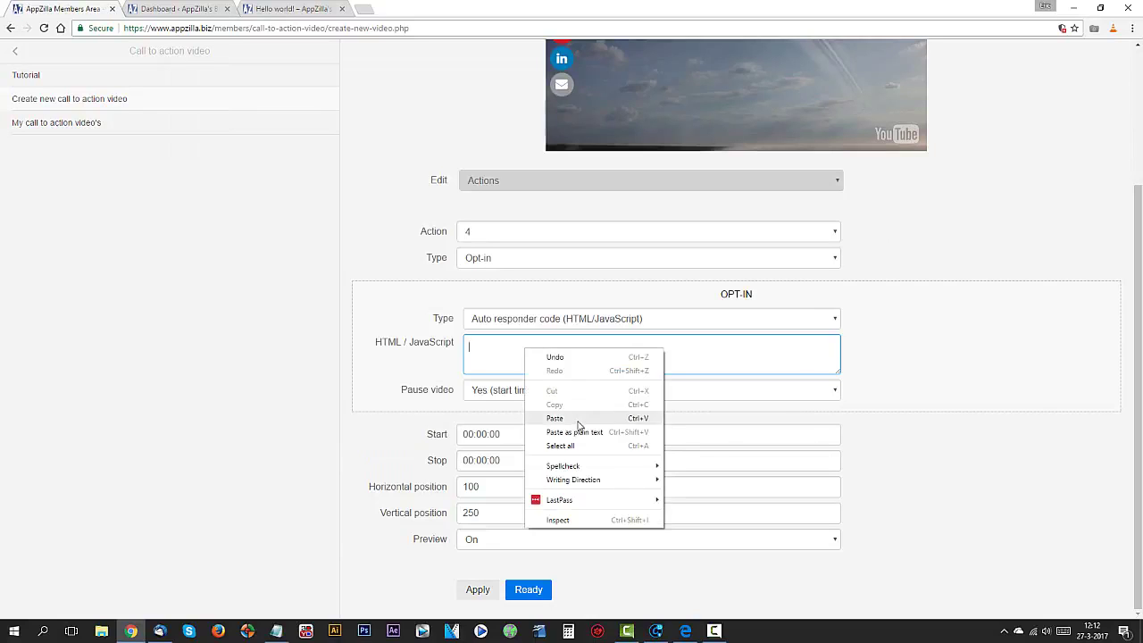
pyautogui.click(579, 413)
pyautogui.click(999, 491)
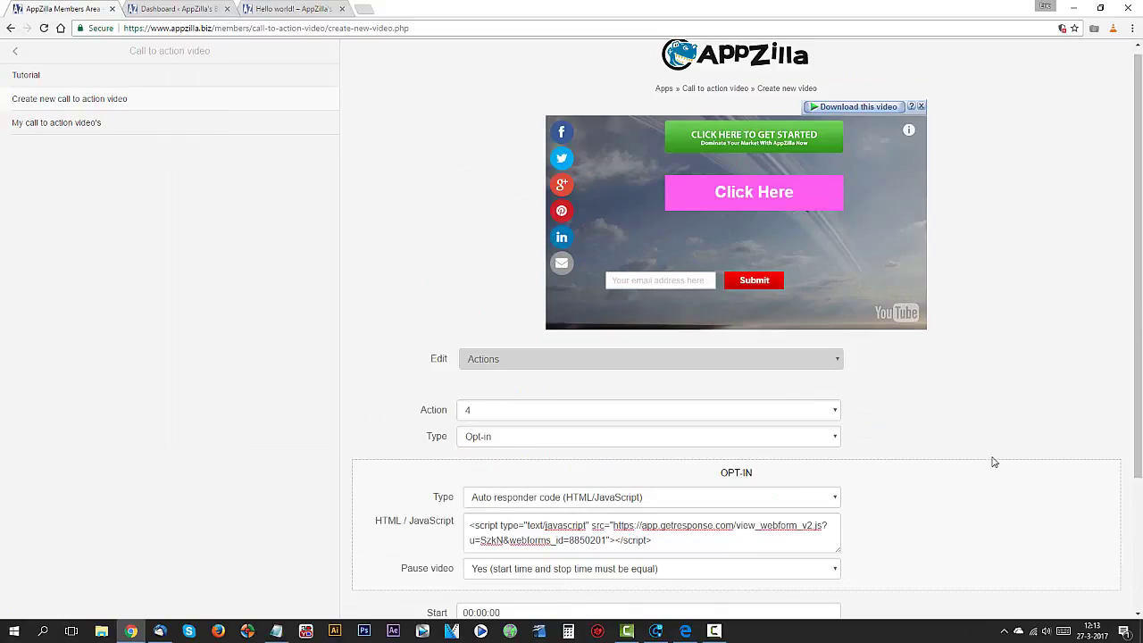
# Keep Pause video at Yes and set the opt-in's start time to 00:00:05 and stop time to 00:10:00
pyautogui.scroll(-2, 999, 471)
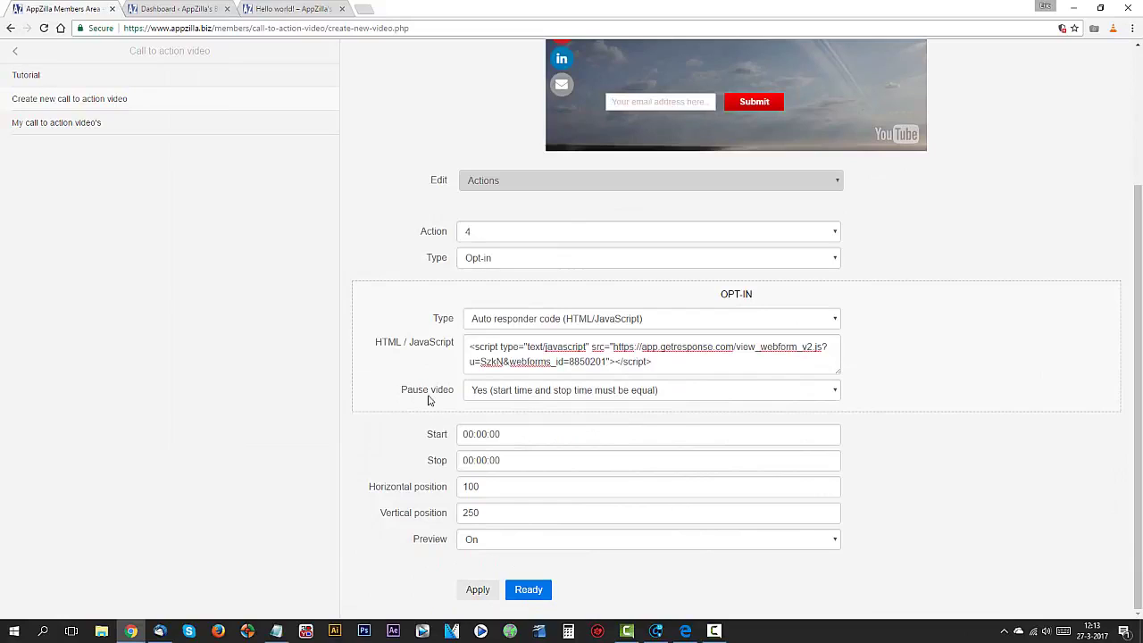
pyautogui.click(695, 398)
pyautogui.click(694, 395)
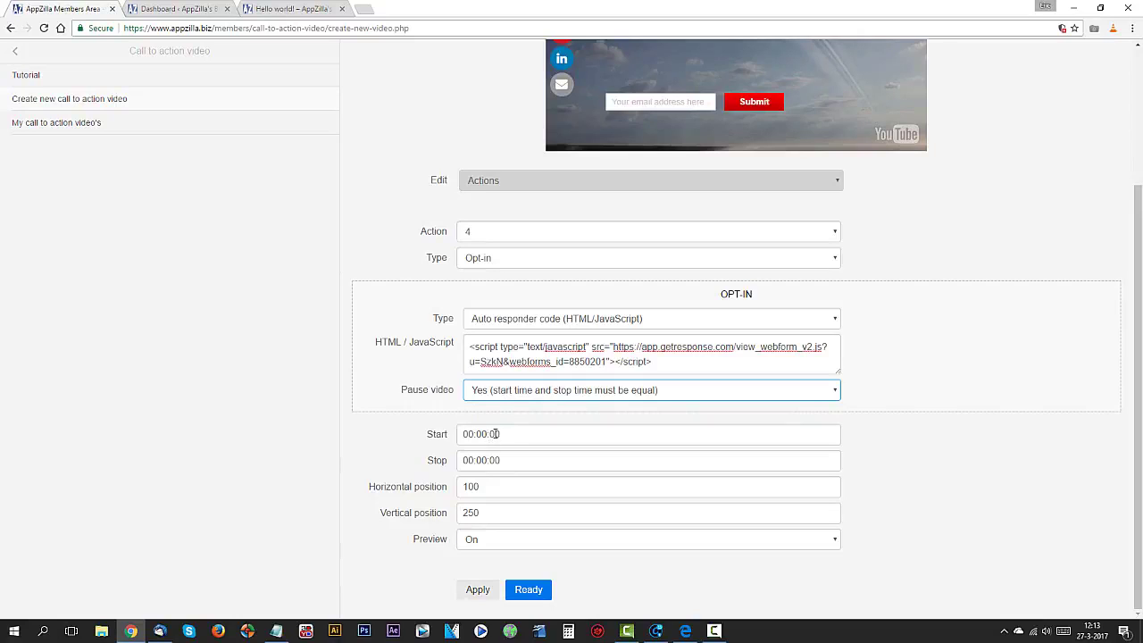
pyautogui.click(499, 434)
pyautogui.press('BackSpace')
pyautogui.write('5')
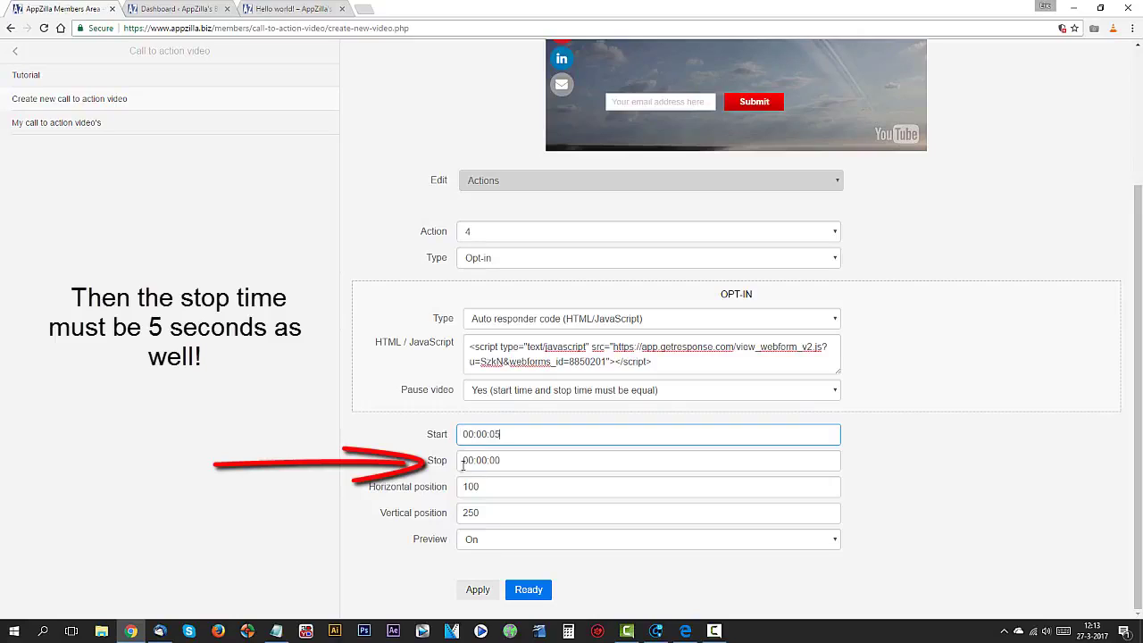
pyautogui.click(480, 460)
pyautogui.write('1')
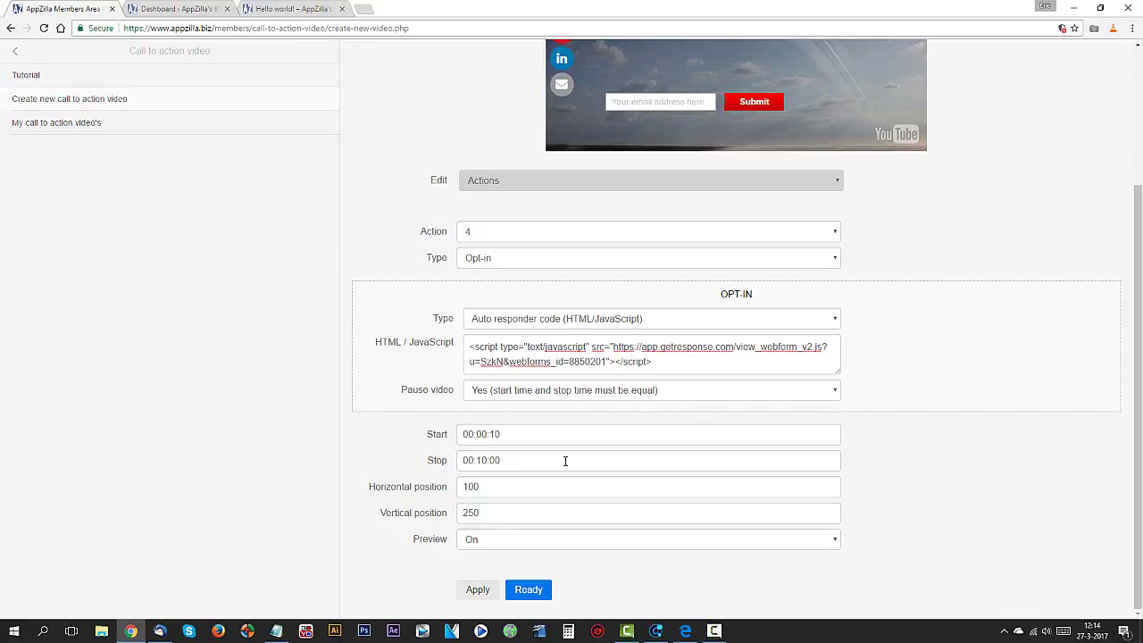
# Set action 5's type to HTML and look over its text editor and timing and position settings
pyautogui.click(492, 235)
pyautogui.click(477, 299)
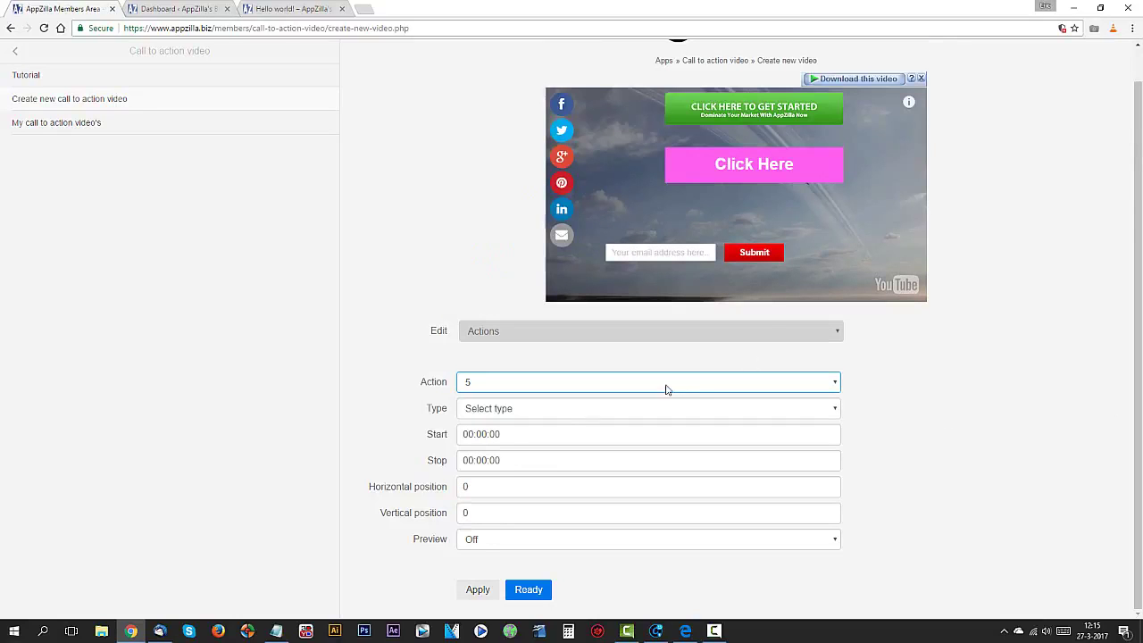
pyautogui.click(508, 408)
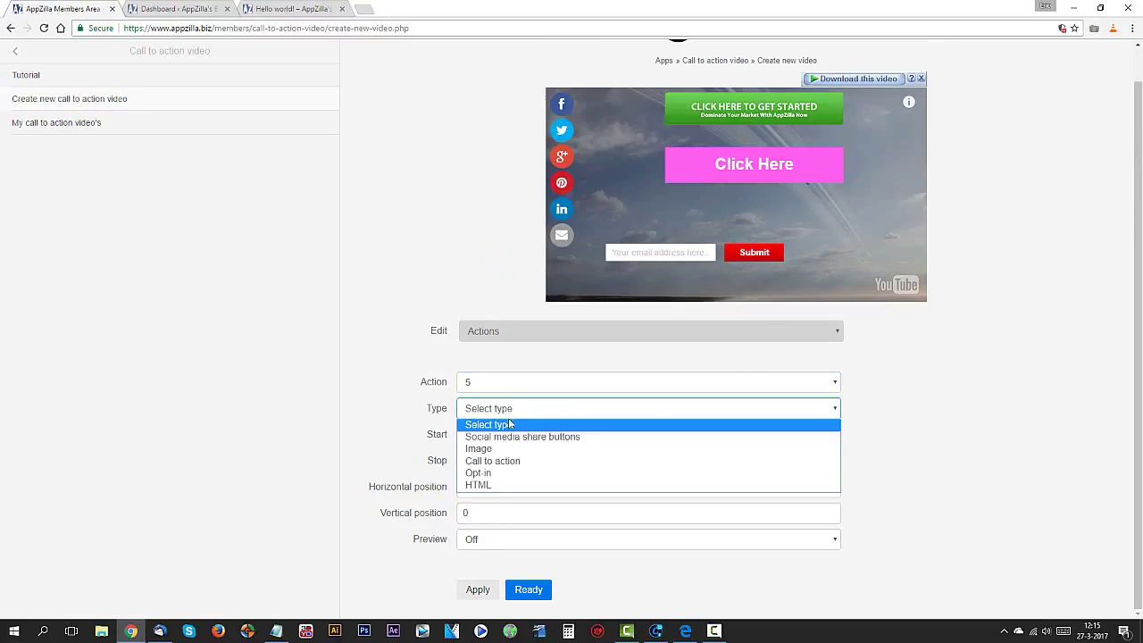
pyautogui.click(500, 483)
pyautogui.scroll(-2, 548, 462)
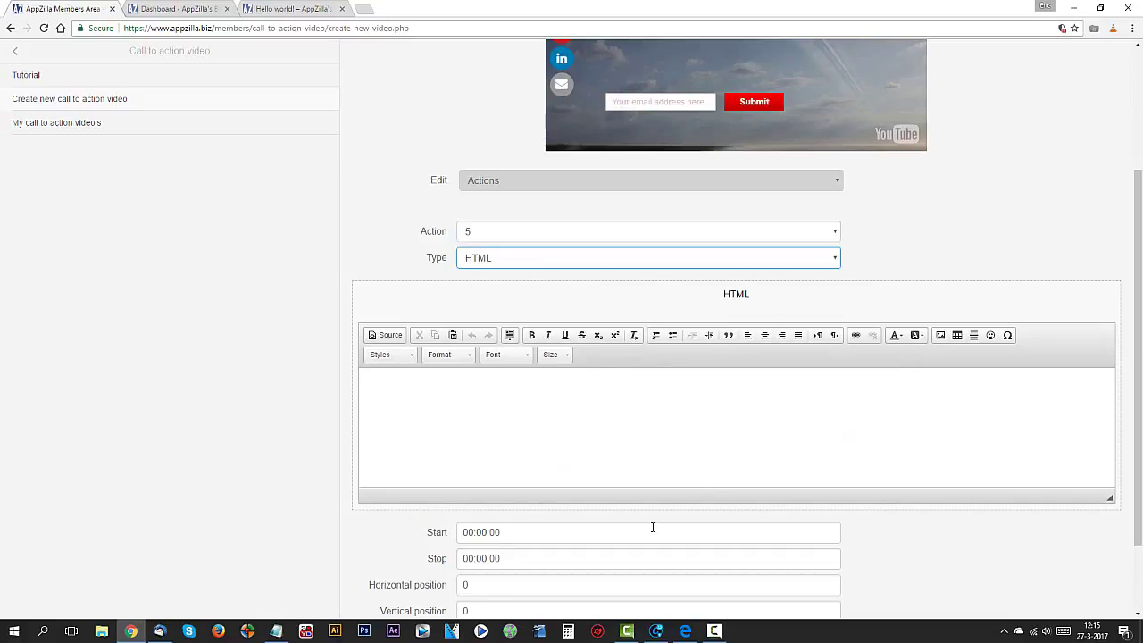
pyautogui.scroll(1, 799, 492)
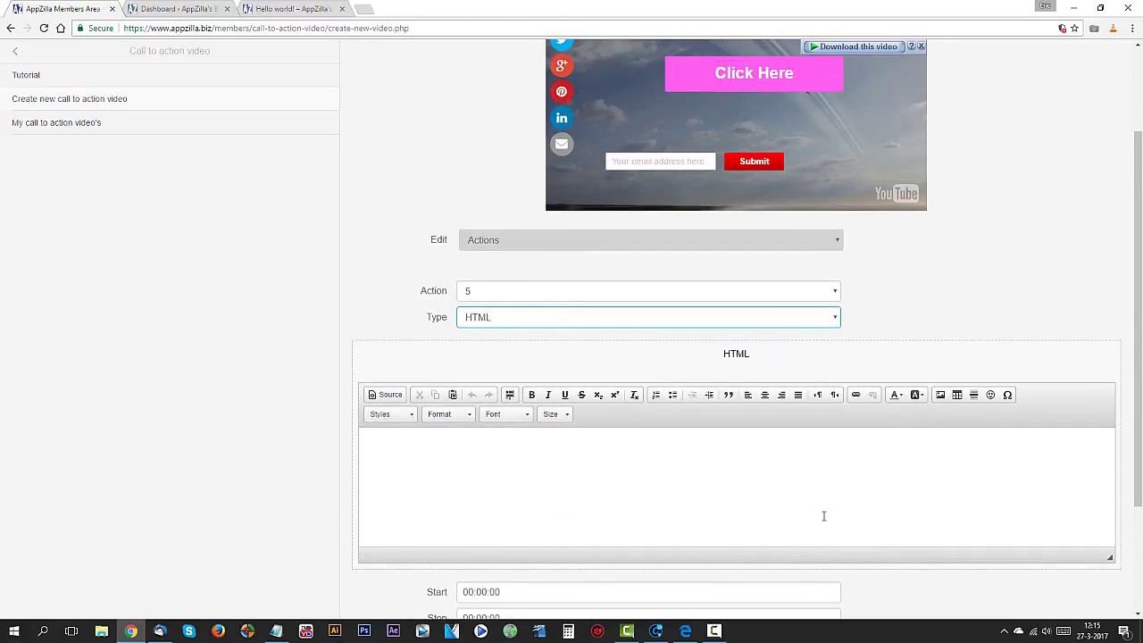
pyautogui.scroll(-1, 775, 498)
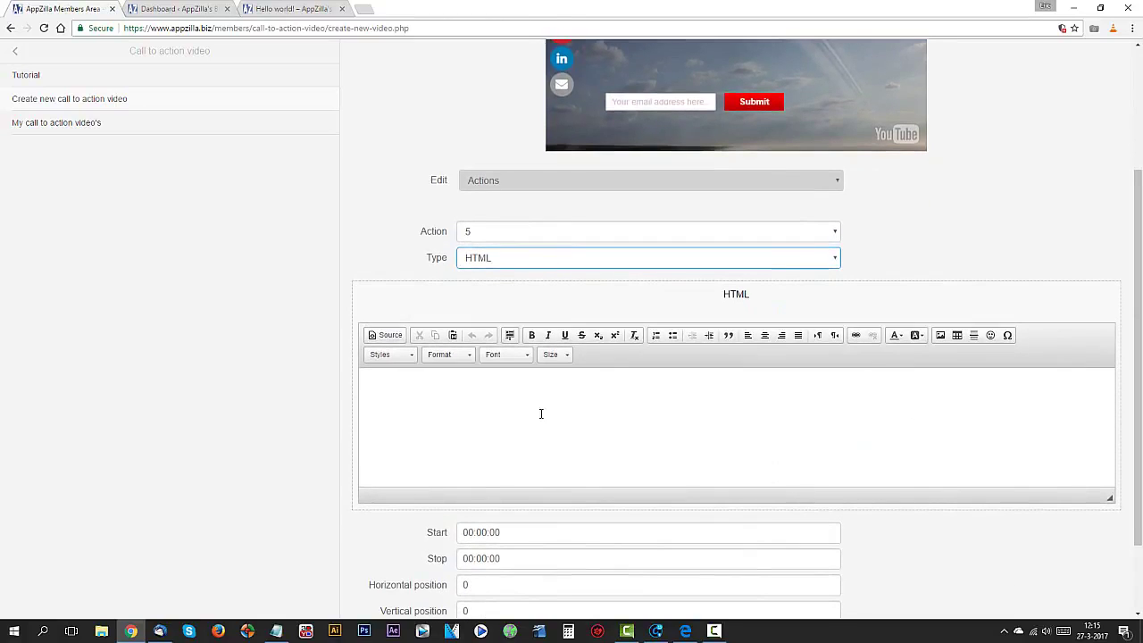
pyautogui.scroll(-2, 984, 425)
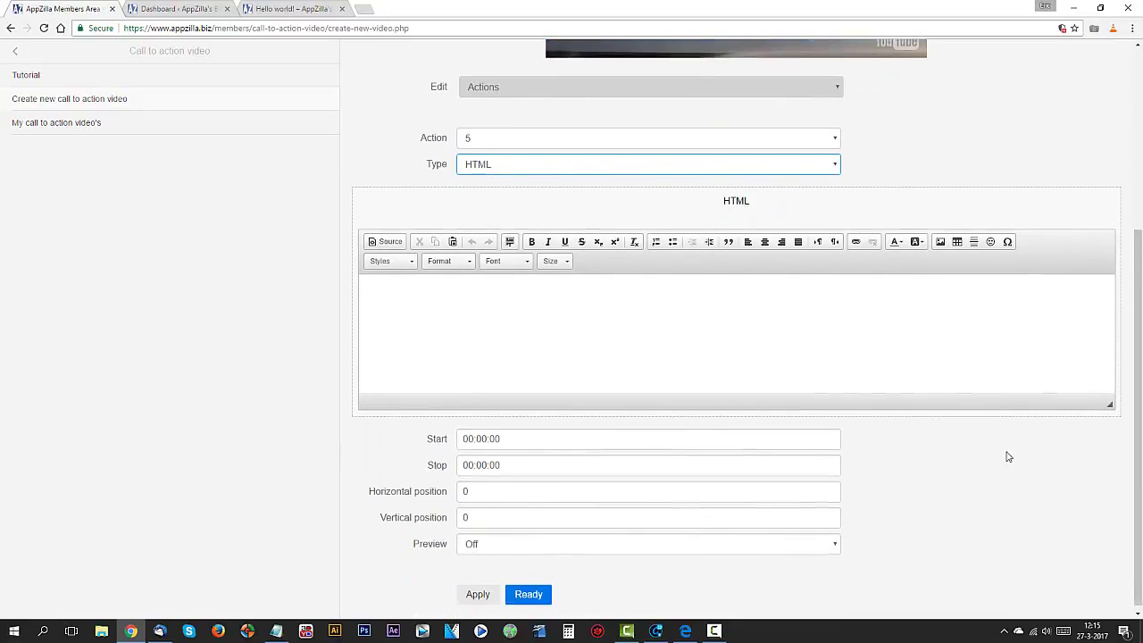
pyautogui.scroll(4, 1014, 479)
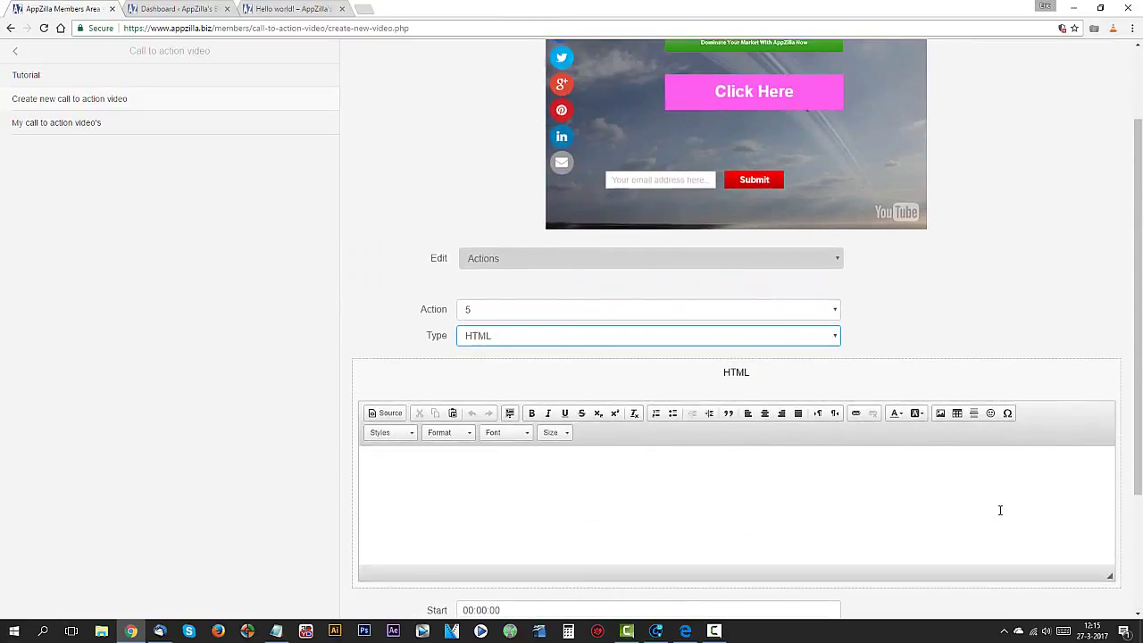
pyautogui.scroll(-4, 1010, 512)
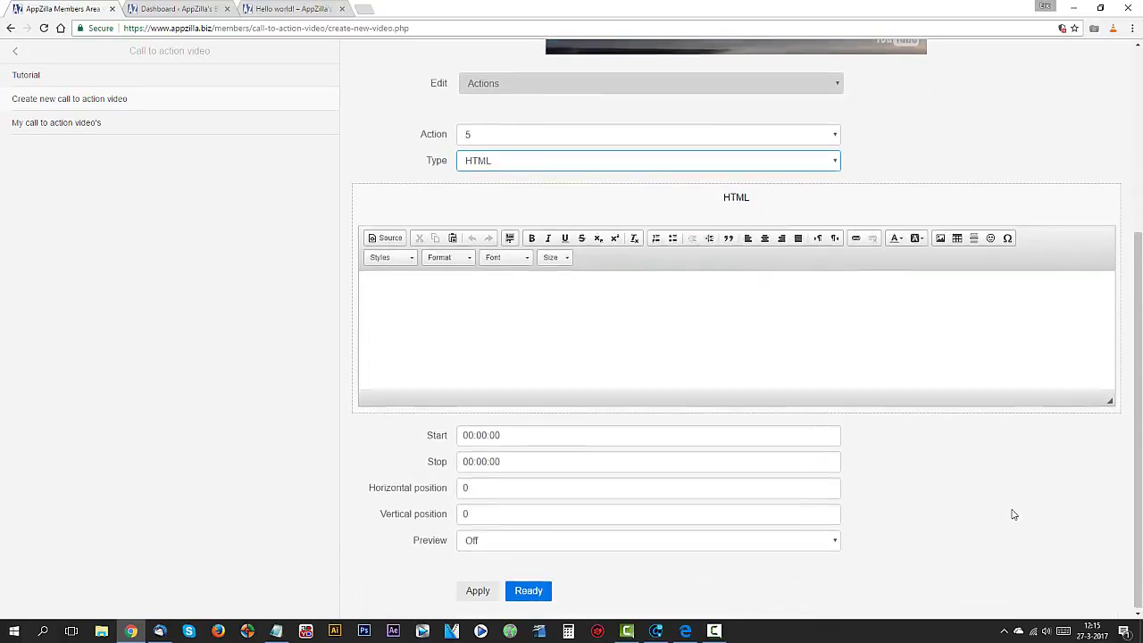
# Apply the action settings and finish creating the call to action video
pyautogui.click(479, 591)
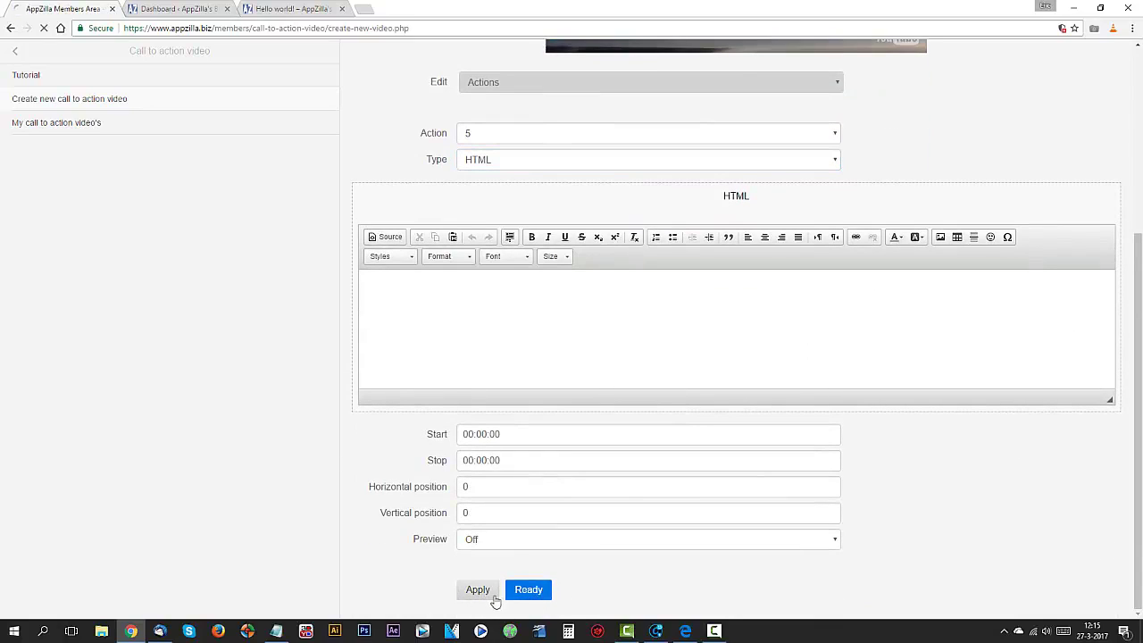
pyautogui.click(530, 593)
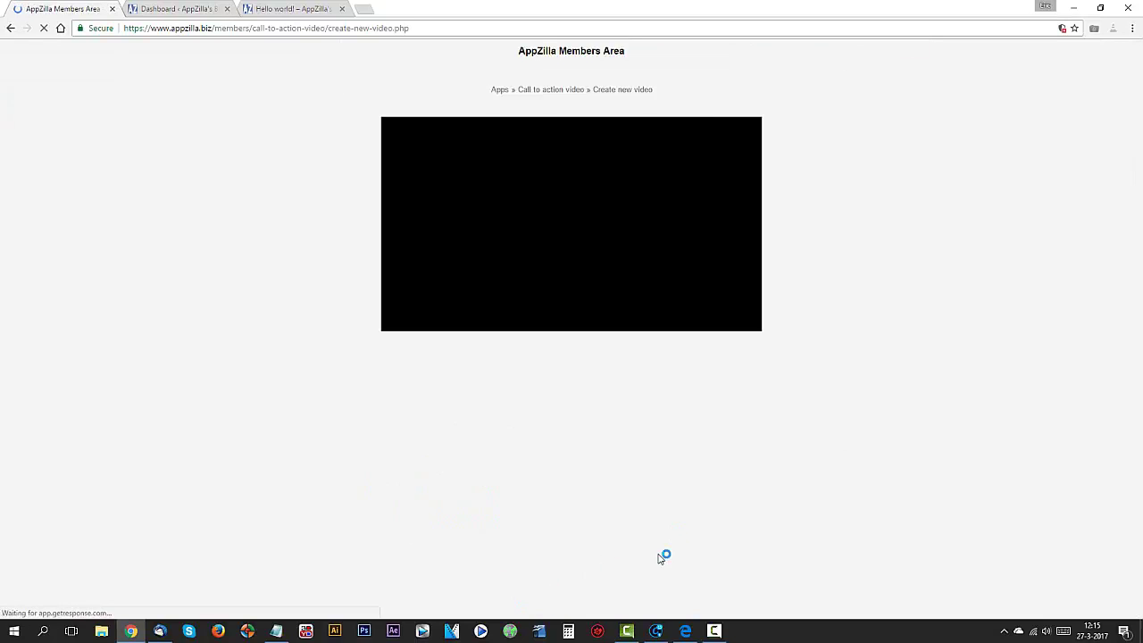
pyautogui.scroll(-3, 900, 544)
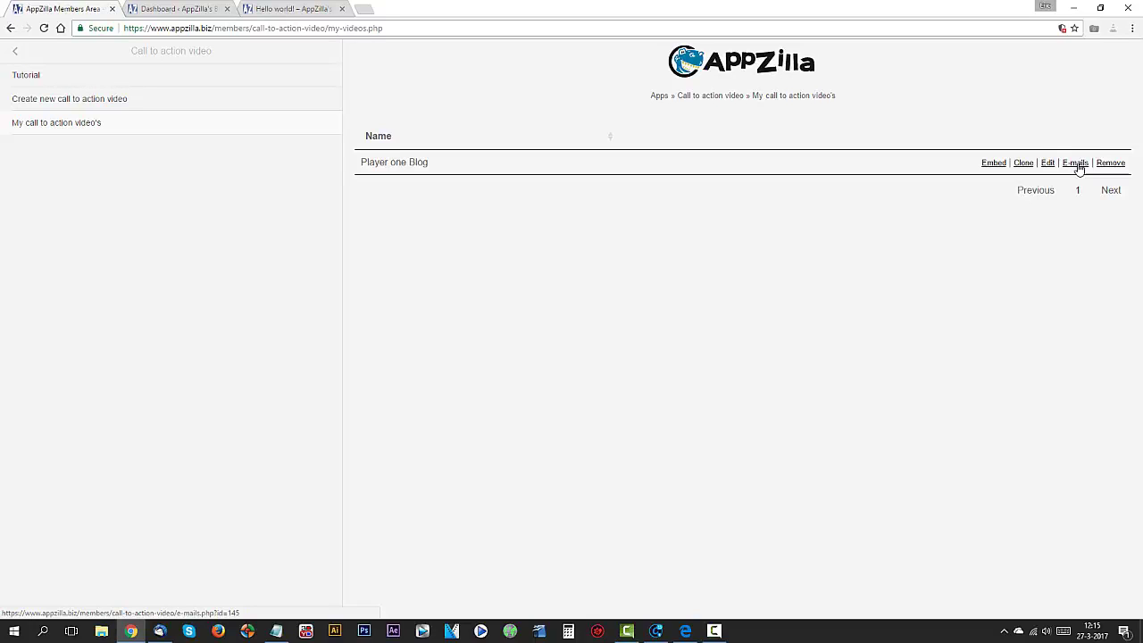
# Open the embed codes of the Player one Blog video and copy its HTML embed code
pyautogui.click(993, 164)
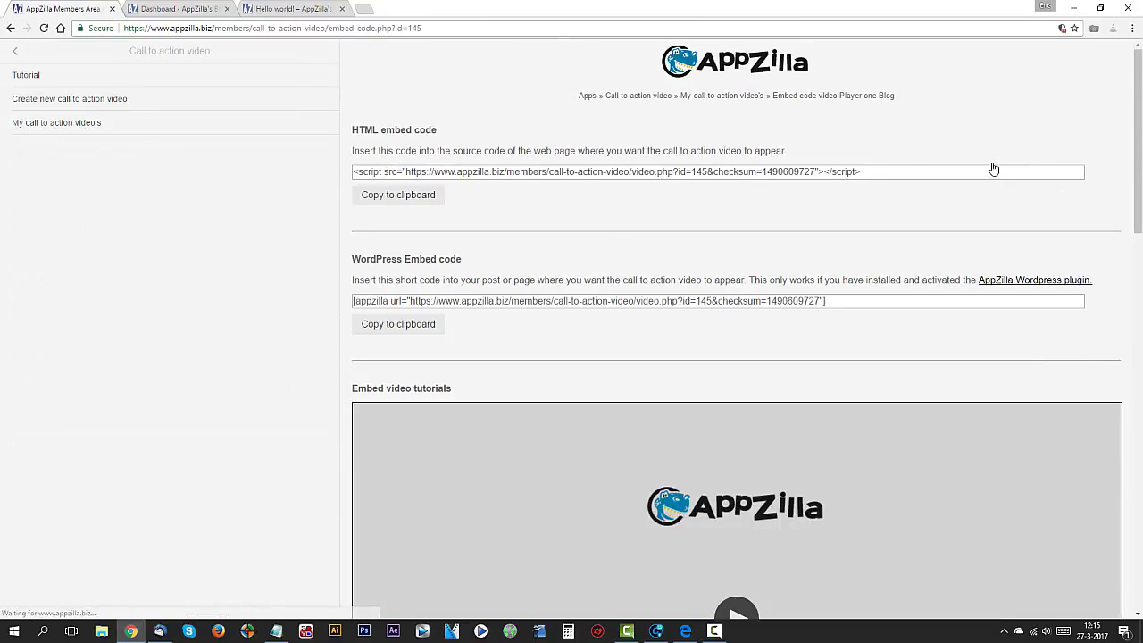
pyautogui.click(427, 197)
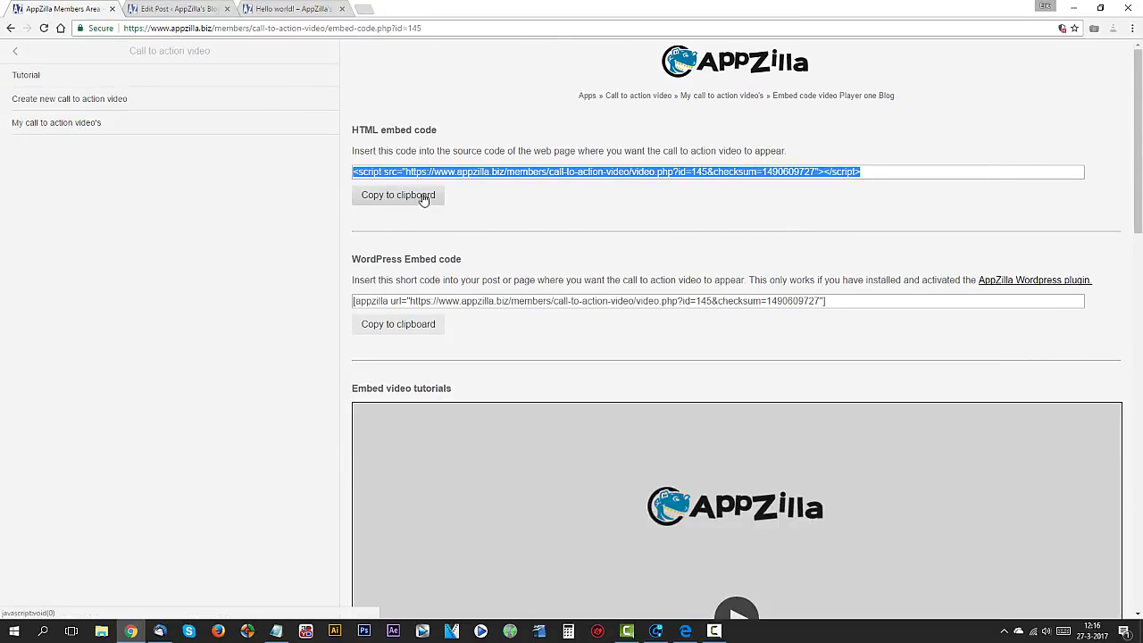
pyautogui.click(391, 196)
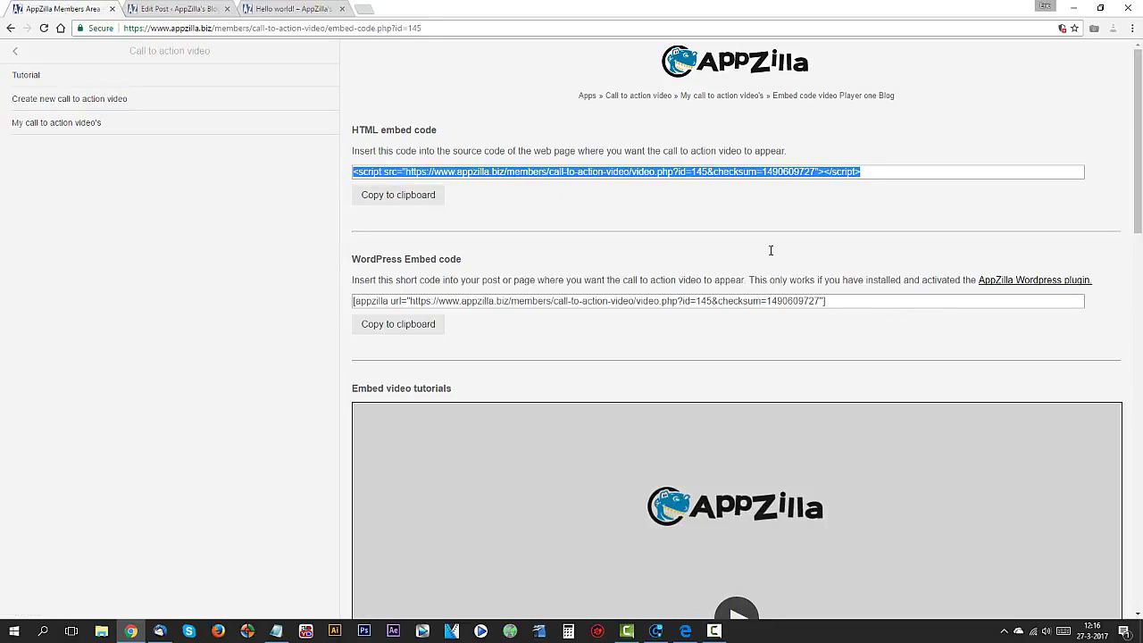
# Paste the copied HTML embed code on a new line between the two paragraphs of the Hello world! post's source and update the post
pyautogui.click(158, 9)
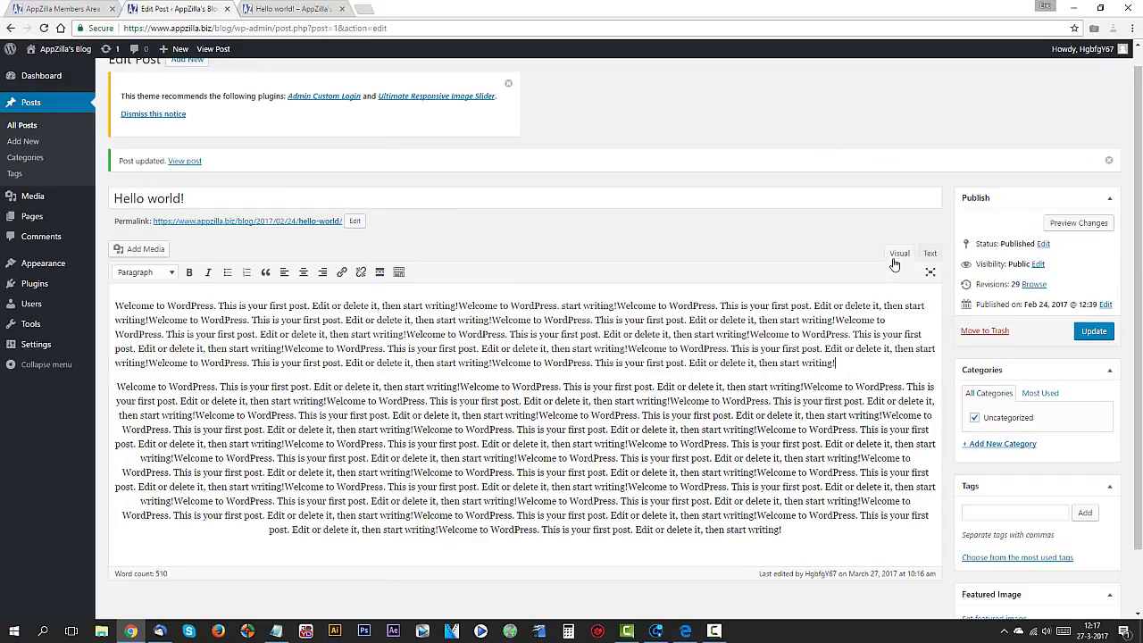
pyautogui.click(929, 255)
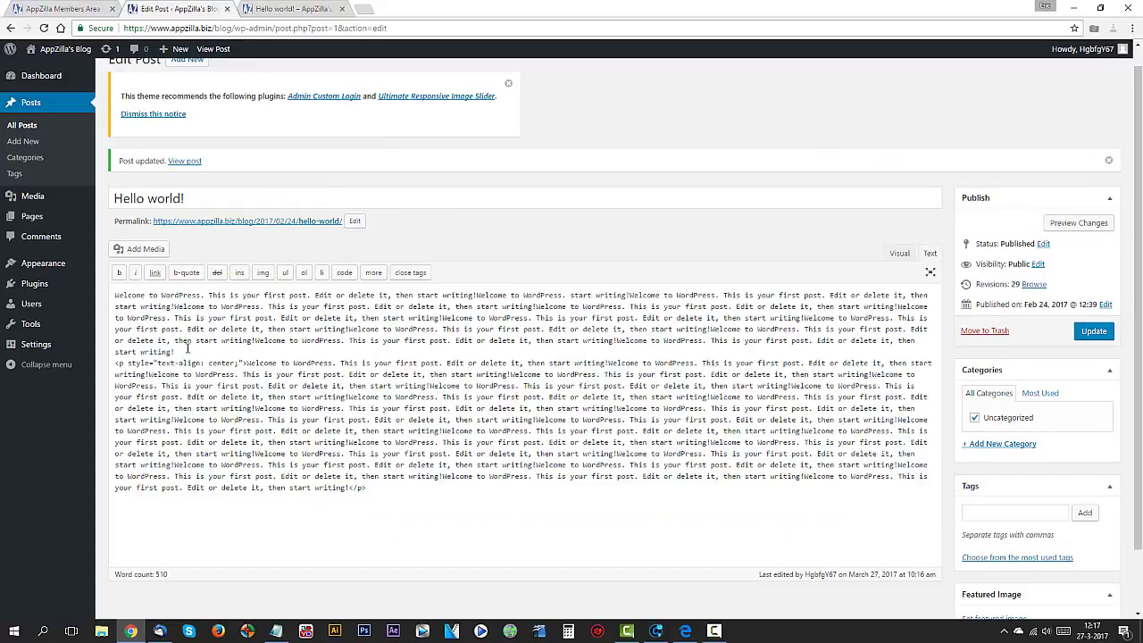
pyautogui.press('Return')
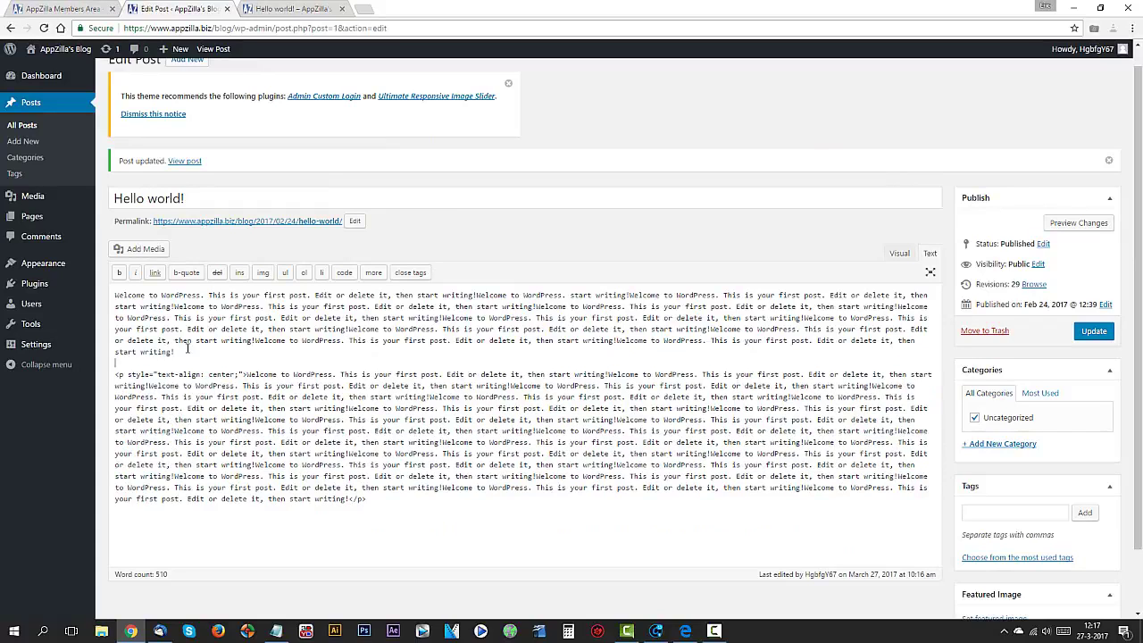
pyautogui.hotkey('ctrl', 'v')
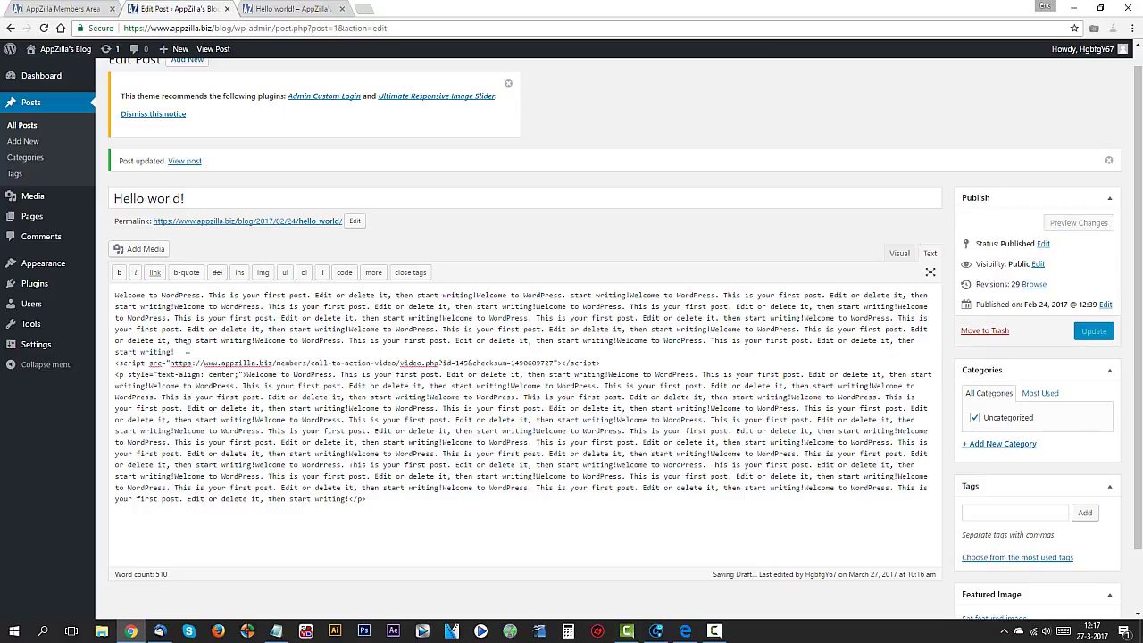
pyautogui.click(1094, 332)
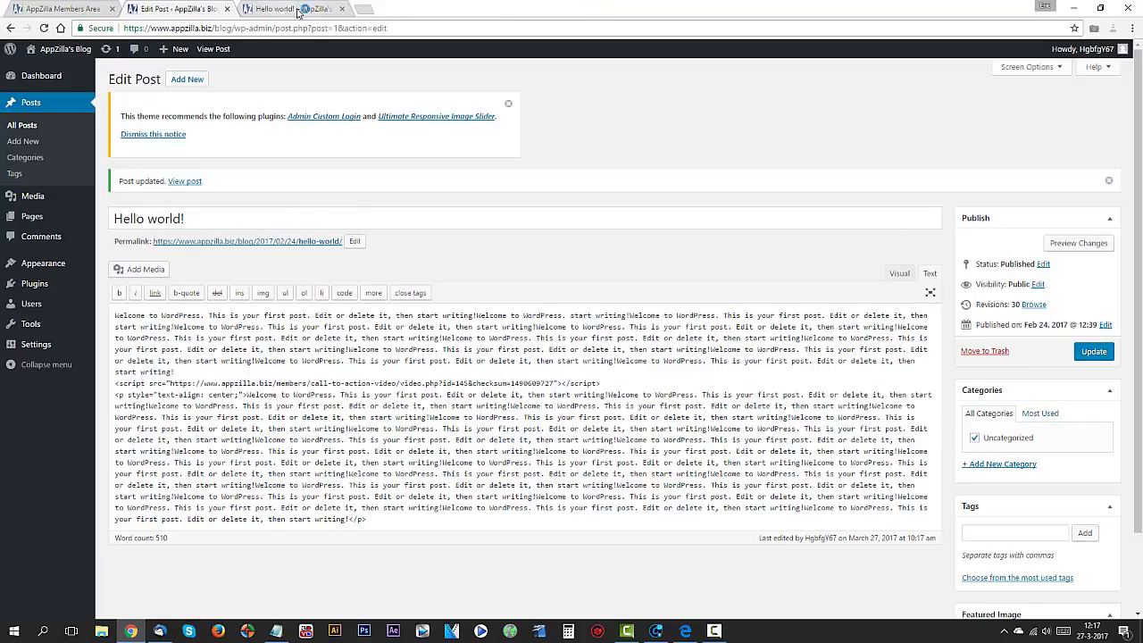
# Reload the published Hello world! post and check the embedded video's playback, share buttons and email opt-in field
pyautogui.click(299, 11)
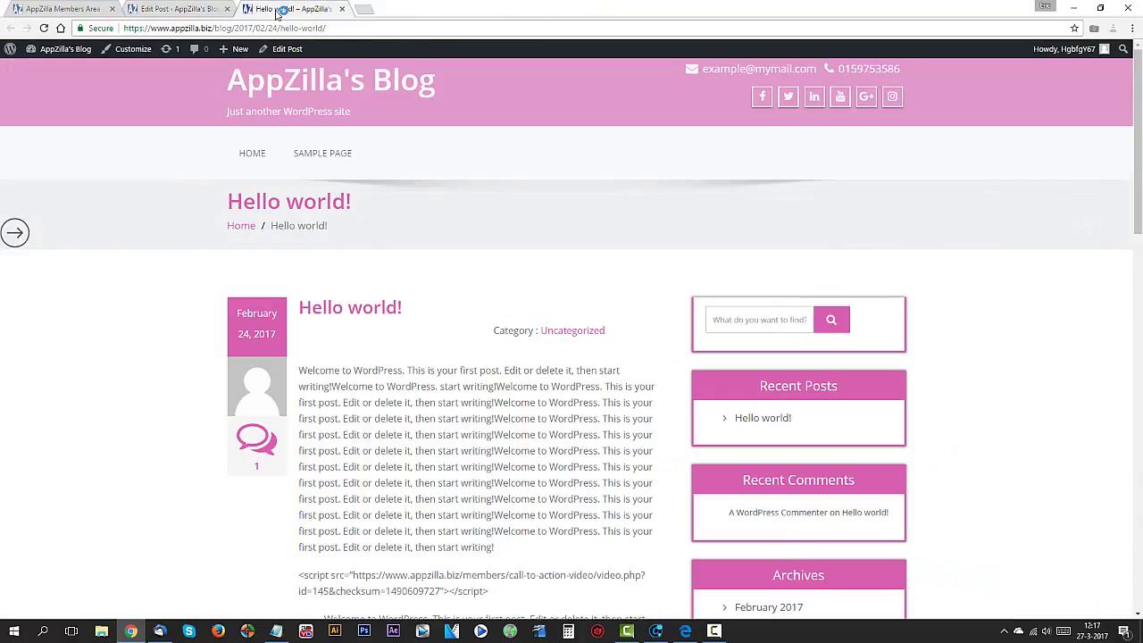
pyautogui.press('F5')
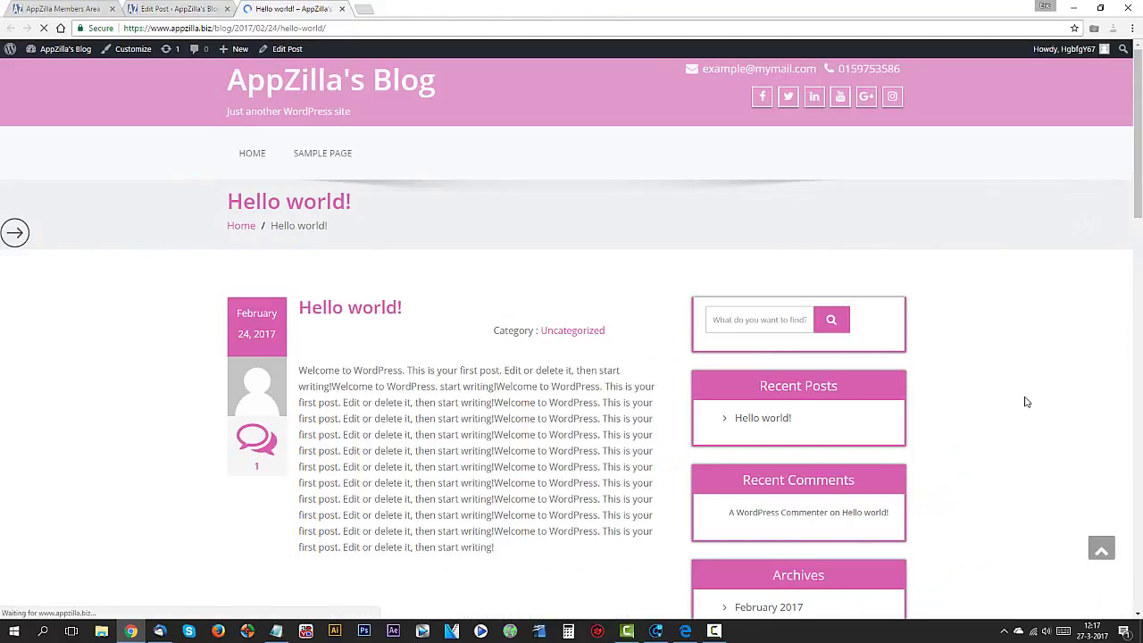
pyautogui.scroll(-3, 1026, 402)
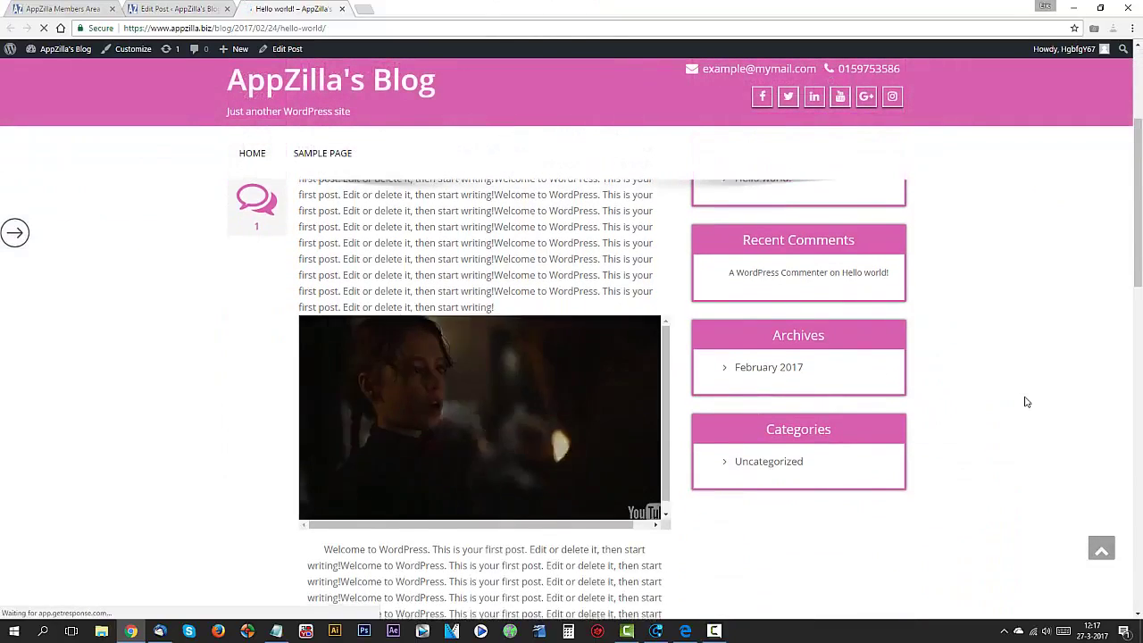
pyautogui.scroll(-1, 596, 343)
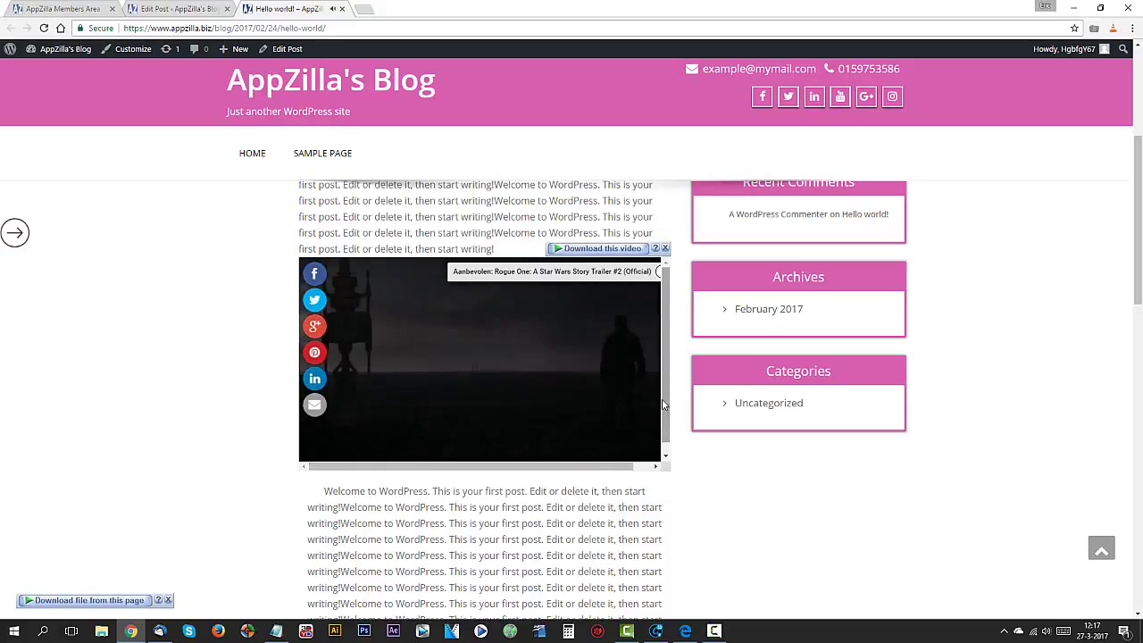
pyautogui.moveTo(666, 402); pyautogui.dragTo(666, 400)
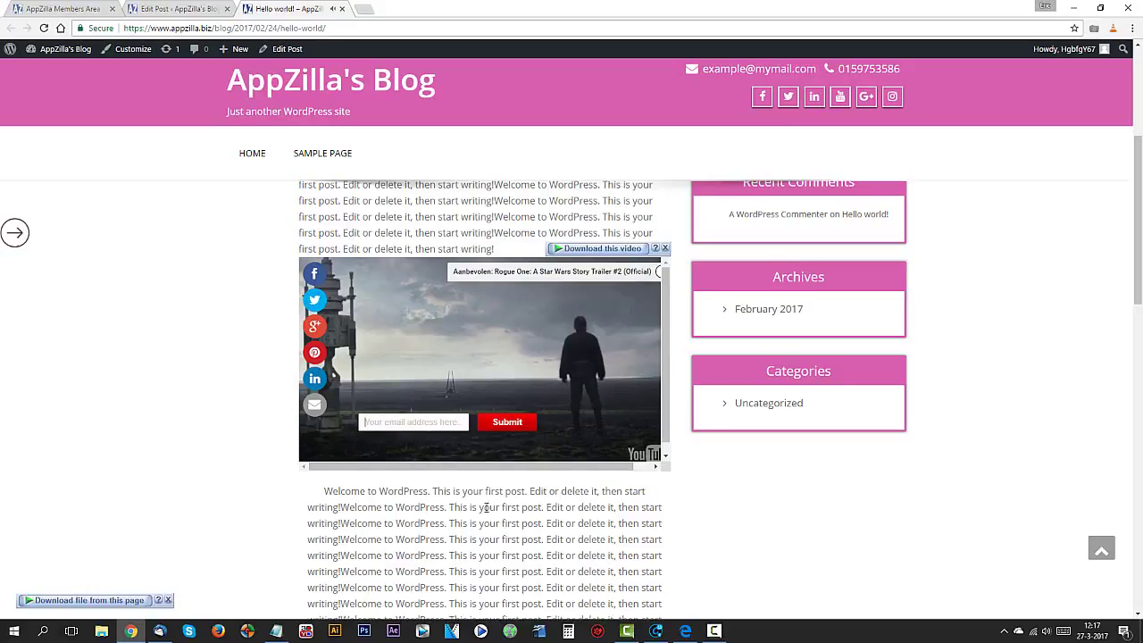
pyautogui.click(456, 421)
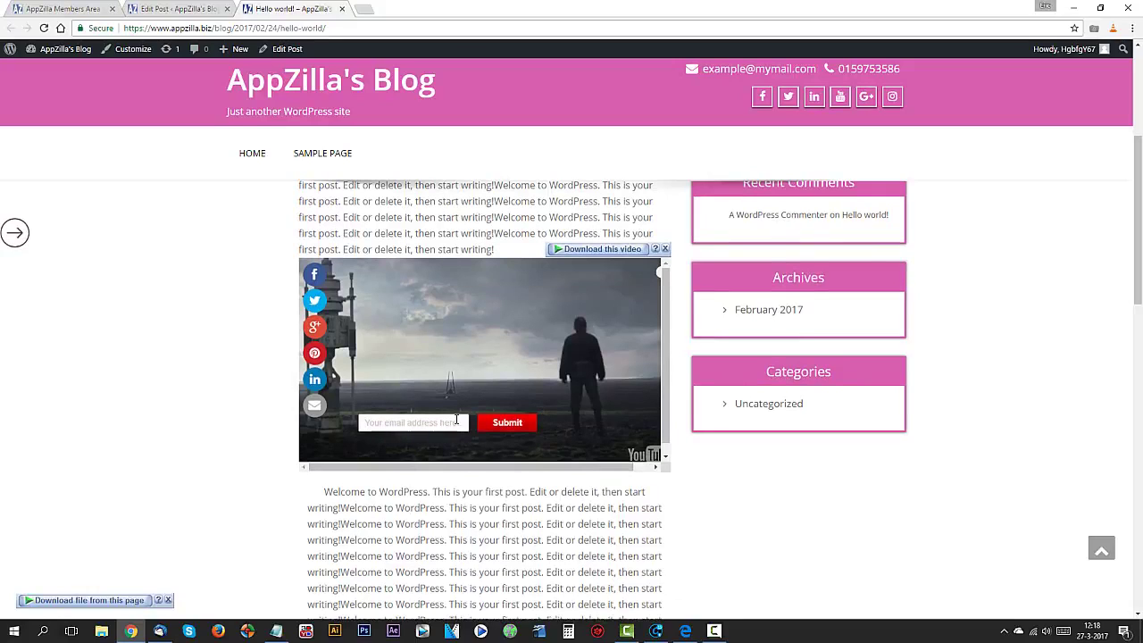